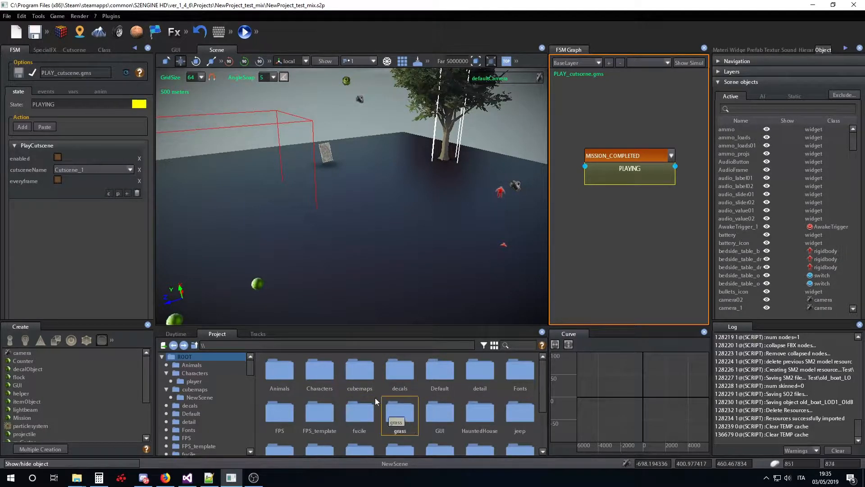
Open the HauntedHouse\door_window project folder and change the file filter so its object prefabs are listed.
{"action": "double_click", "coordinate": [495, 422]}
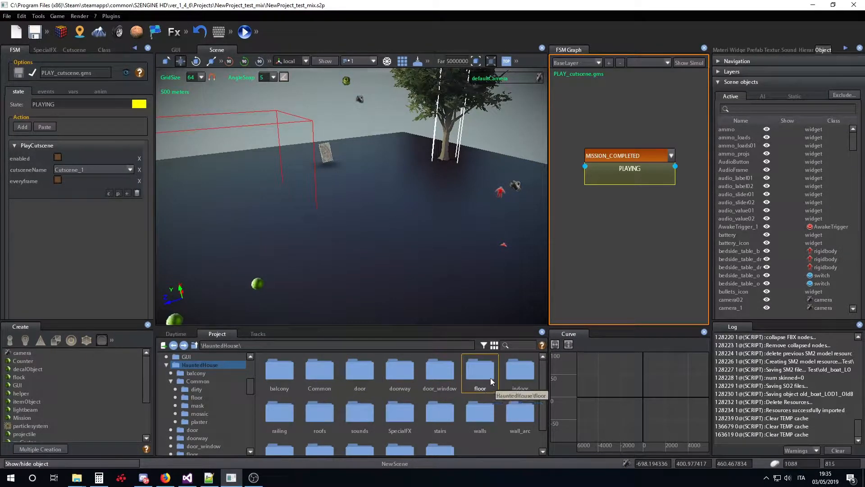
{"action": "double_click", "coordinate": [436, 377]}
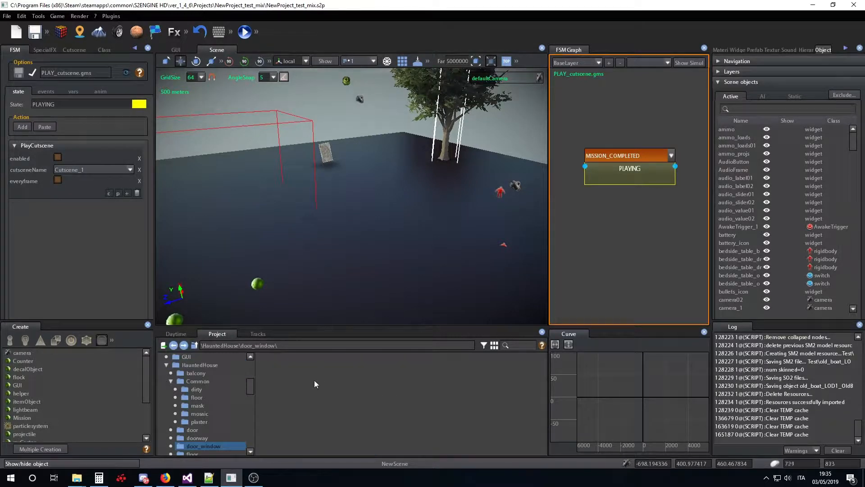
{"action": "left_click", "coordinate": [484, 345]}
{"action": "left_click", "coordinate": [502, 362]}
{"action": "left_click", "coordinate": [381, 411]}
{"action": "left_click", "coordinate": [330, 375]}
{"action": "left_click_drag", "start_coordinate": [325, 249], "coordinate": [379, 269]}
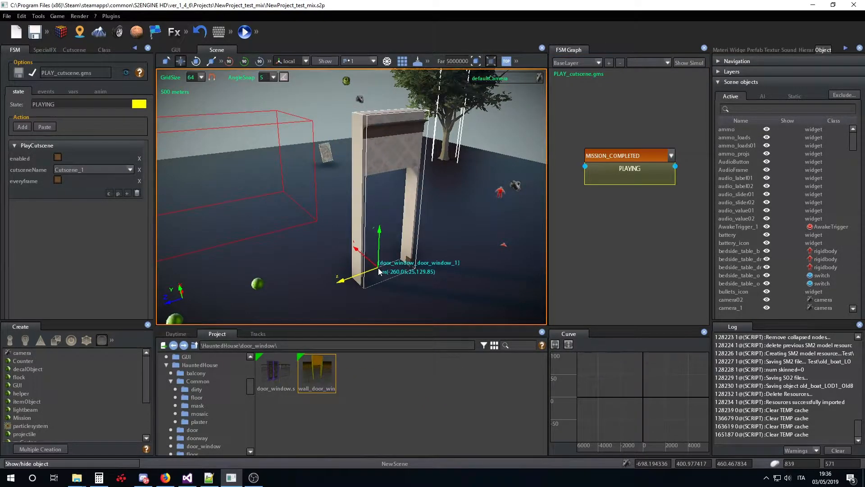
{"action": "key", "text": "Delete"}
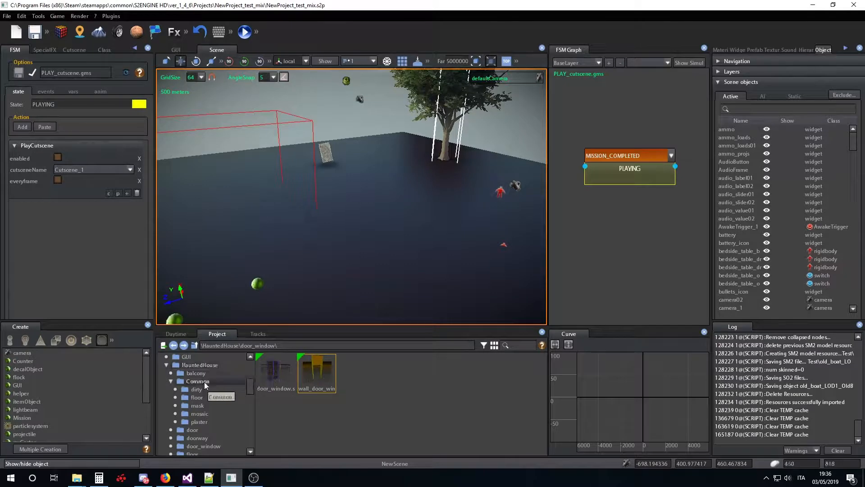
Place the wall_door.so2 and door3.so2 prefabs from the HauntedHouse\door folder onto the floor of the scene.
{"action": "mouse_move", "coordinate": [252, 385]}
{"action": "left_mouse_down"}
{"action": "mouse_move", "coordinate": [251, 377]}
{"action": "mouse_move", "coordinate": [250, 396]}
{"action": "left_mouse_up"}
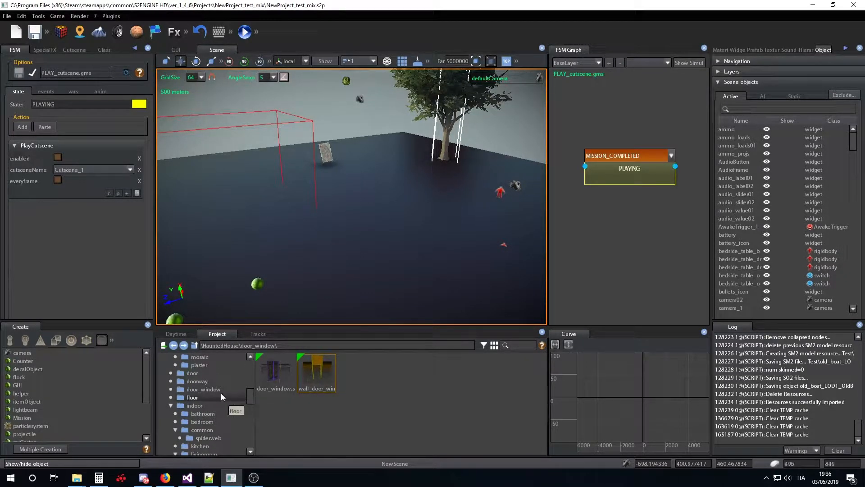
{"action": "left_click", "coordinate": [193, 373]}
{"action": "left_click_drag", "start_coordinate": [405, 389], "coordinate": [402, 271]}
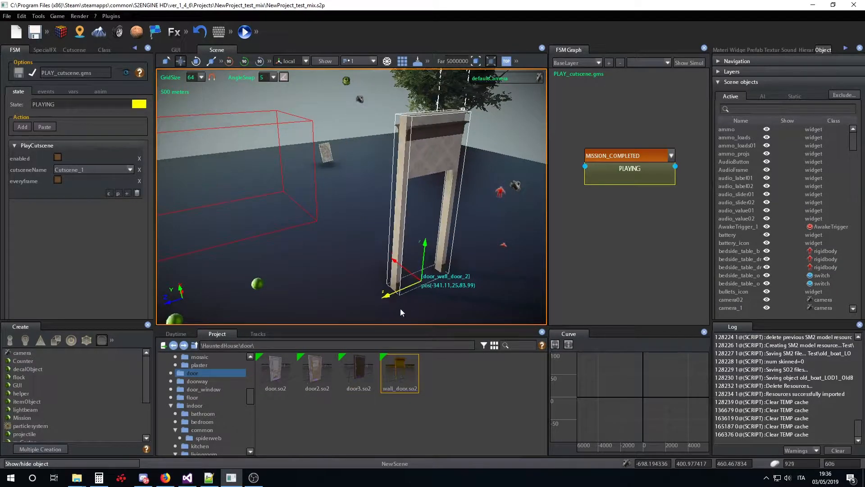
{"action": "left_click_drag", "start_coordinate": [363, 368], "coordinate": [496, 252]}
Examine the placed door up close together with the door_frame_1 tree in the scene hierarchy.
{"action": "right_click_drag", "start_coordinate": [482, 255], "coordinate": [349, 229]}
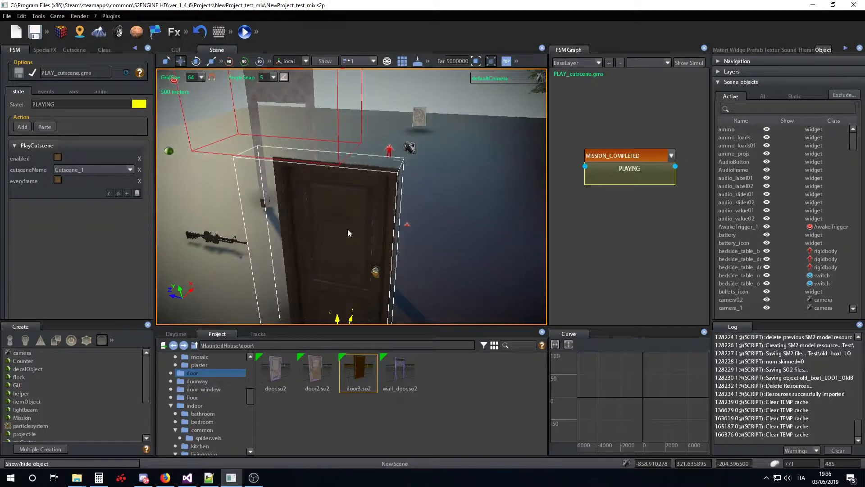
{"action": "right_click", "coordinate": [348, 229]}
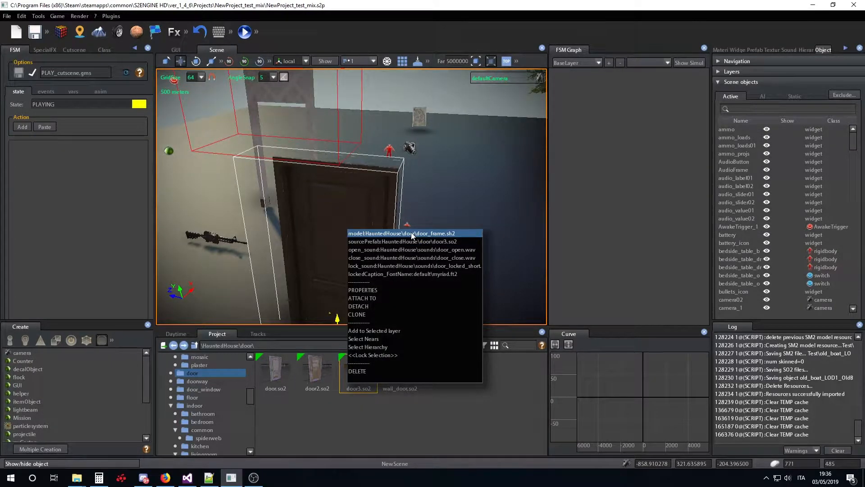
{"action": "left_click", "coordinate": [281, 16]}
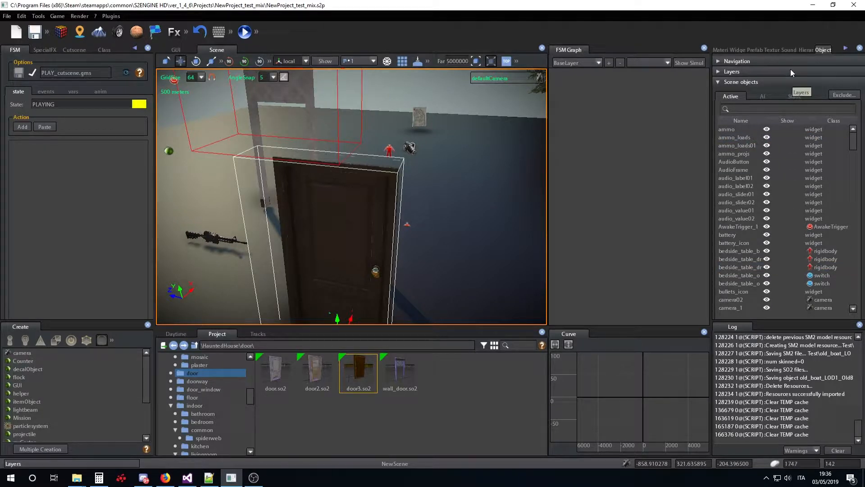
{"action": "left_click", "coordinate": [806, 50]}
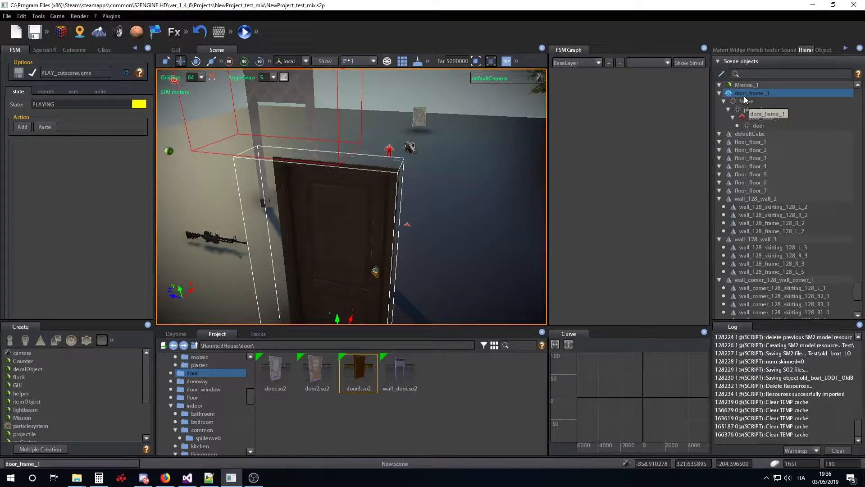
{"action": "right_click_drag", "start_coordinate": [369, 245], "coordinate": [390, 237]}
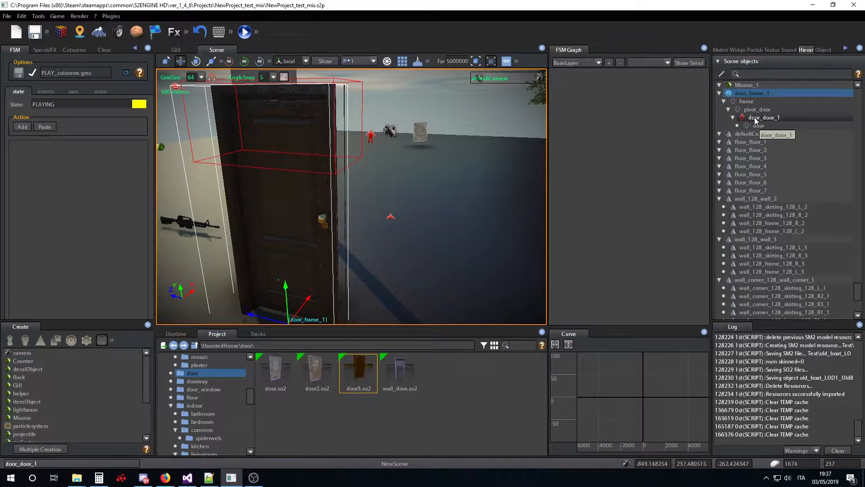
Detach door_door_1 from the door_frame_1 hierarchy and move the door away from its frame.
{"action": "left_click_drag", "start_coordinate": [755, 117], "coordinate": [467, 181]}
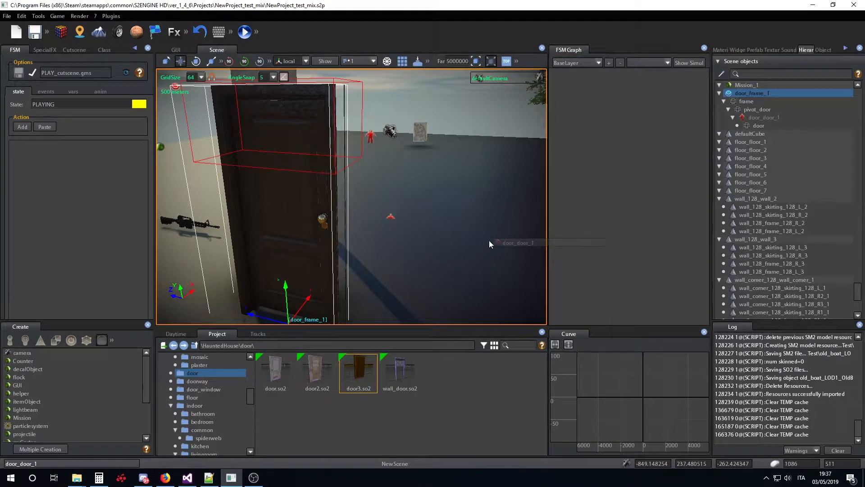
{"action": "left_click", "coordinate": [746, 305]}
{"action": "middle_click_drag", "start_coordinate": [361, 173], "coordinate": [377, 184]}
{"action": "left_click_drag", "start_coordinate": [272, 234], "coordinate": [323, 216]}
{"action": "scroll", "coordinate": [322, 215], "scroll_direction": "up", "scroll_amount": 5}
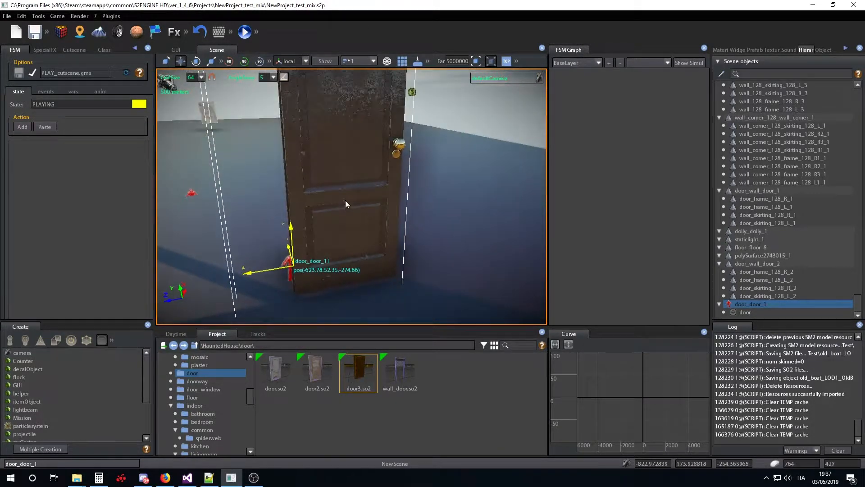
Select the empty door frame and turn on the display of nodes in the scene view.
{"action": "middle_click_drag", "start_coordinate": [358, 199], "coordinate": [463, 196]}
{"action": "left_click", "coordinate": [378, 148]}
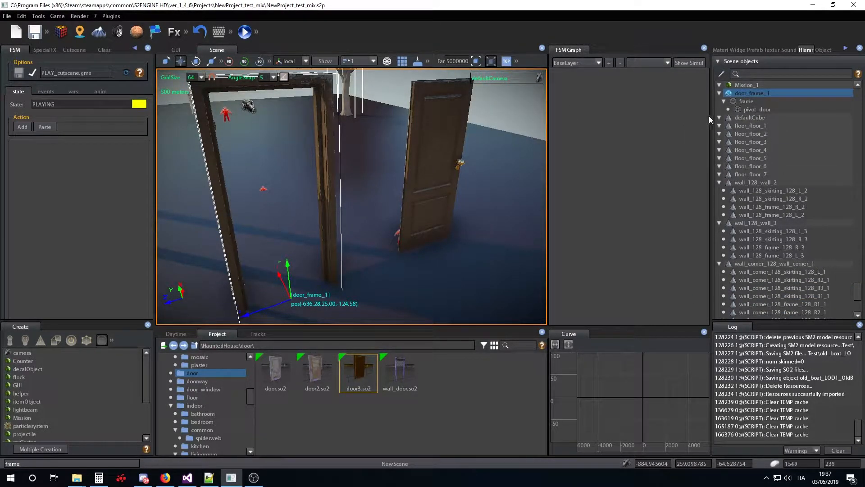
{"action": "left_click", "coordinate": [328, 61]}
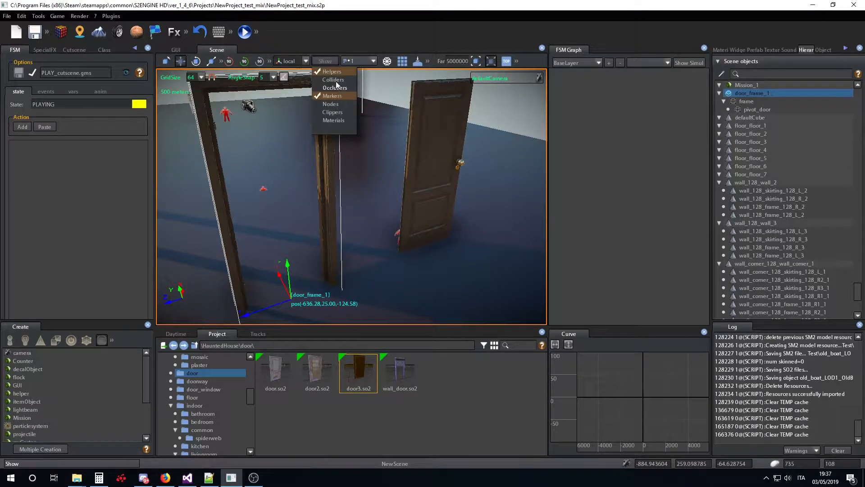
{"action": "left_click", "coordinate": [339, 104]}
{"action": "scroll", "coordinate": [377, 167], "scroll_direction": "up", "scroll_amount": 3}
{"action": "mouse_move", "coordinate": [378, 166]}
{"action": "middle_mouse_down"}
{"action": "mouse_move", "coordinate": [415, 186]}
{"action": "mouse_move", "coordinate": [381, 180]}
{"action": "middle_mouse_up"}
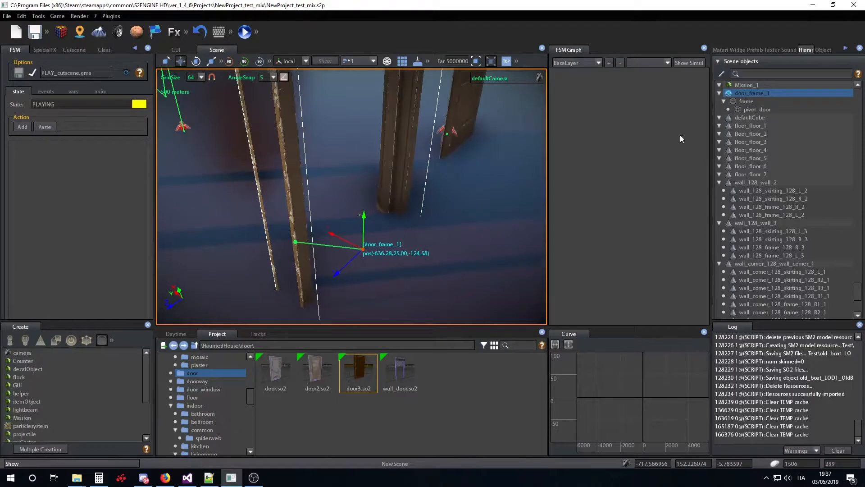
Locate the frame and pivot_door nodes through the scene hierarchy and reselect door_frame_1.
{"action": "left_click", "coordinate": [744, 101]}
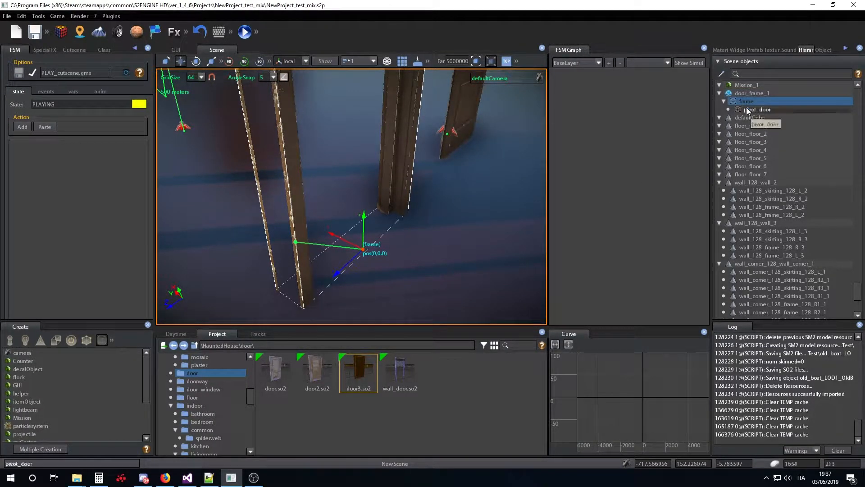
{"action": "left_click", "coordinate": [751, 109]}
{"action": "left_click", "coordinate": [744, 94]}
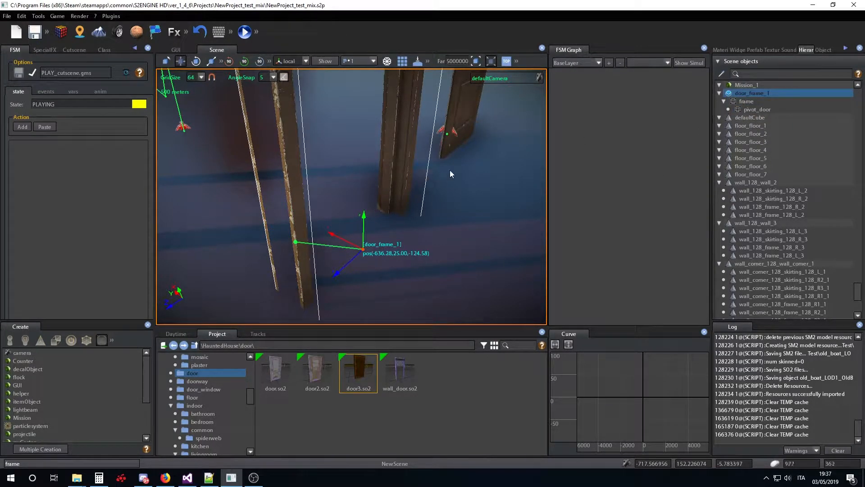
Review door_frame_1's switch class properties, from its open, close and lock animations to its physics settings and ACTION message.
{"action": "left_click", "coordinate": [104, 50]}
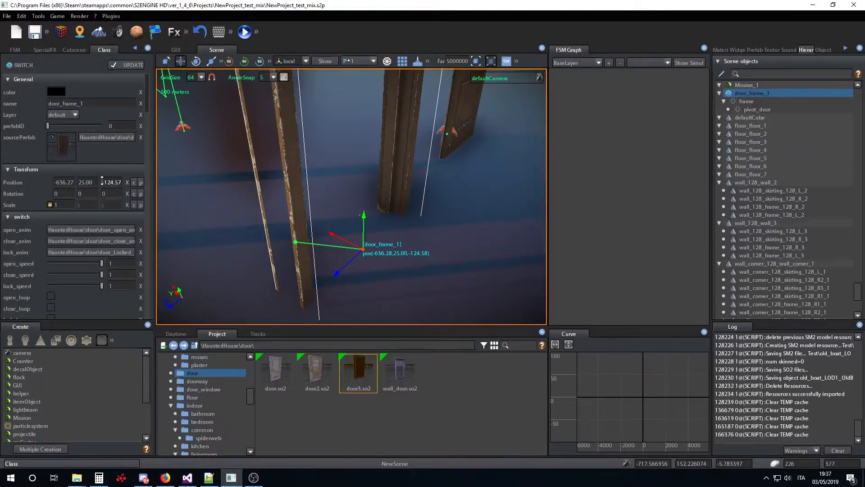
{"action": "scroll", "coordinate": [102, 181], "scroll_direction": "down", "scroll_amount": 4}
{"action": "scroll", "coordinate": [102, 180], "scroll_direction": "up", "scroll_amount": 2}
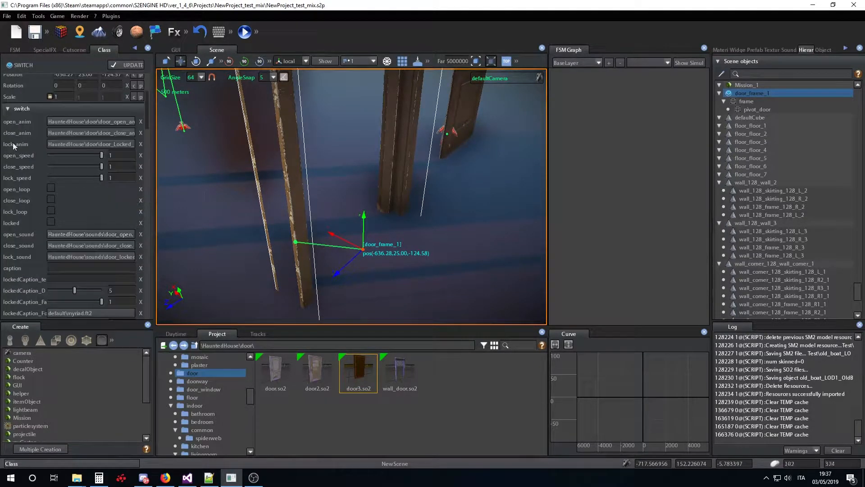
{"action": "scroll", "coordinate": [93, 181], "scroll_direction": "down", "scroll_amount": 10}
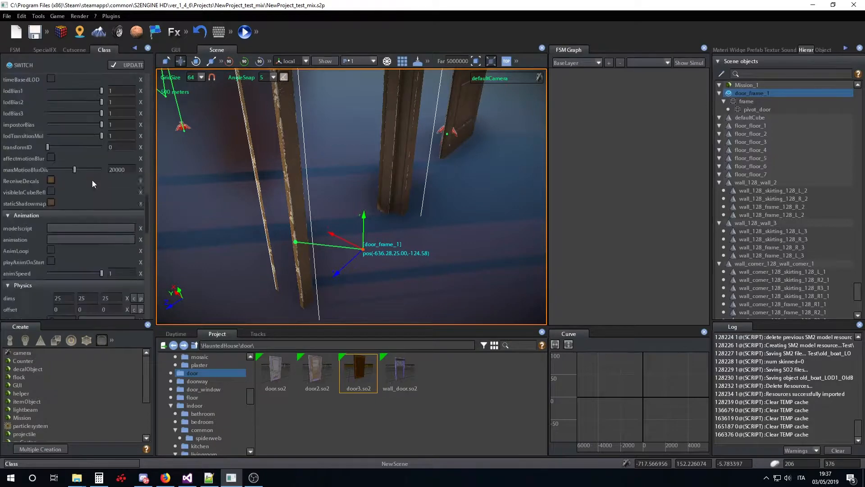
{"action": "left_click", "coordinate": [13, 93]}
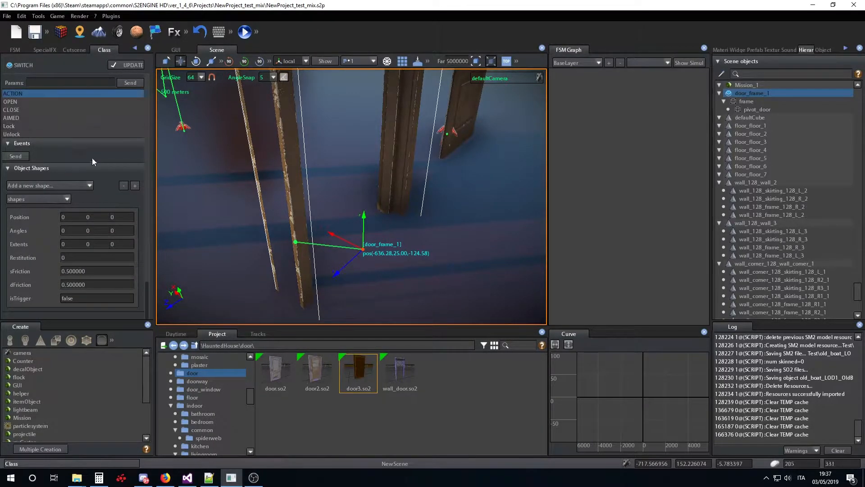
{"action": "scroll", "coordinate": [91, 159], "scroll_direction": "up", "scroll_amount": 4}
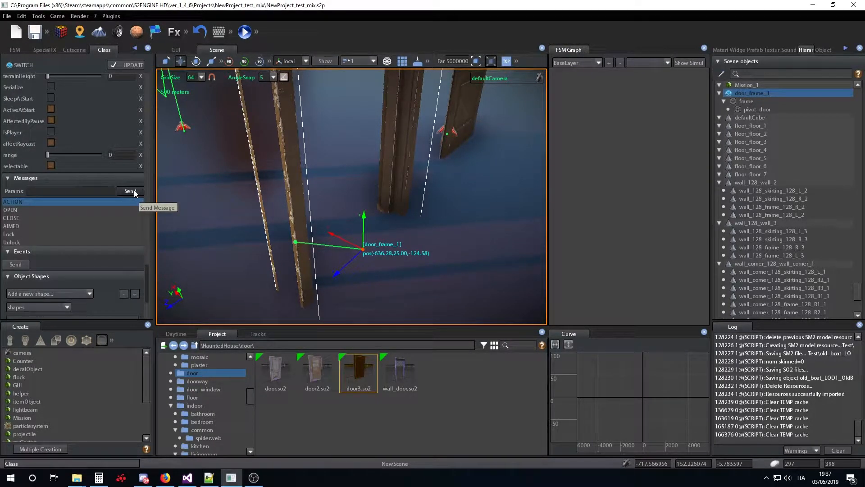
{"action": "scroll", "coordinate": [360, 249], "scroll_direction": "up", "scroll_amount": 2}
{"action": "scroll", "coordinate": [361, 249], "scroll_direction": "up", "scroll_amount": 3}
Examine where the pivot_door node sits relative to the door frame's root node in the scene.
{"action": "left_click", "coordinate": [267, 231]}
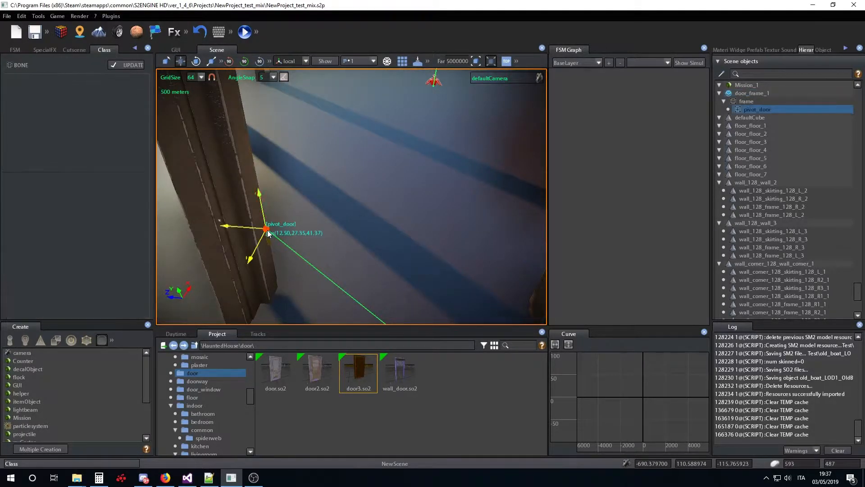
{"action": "left_click", "coordinate": [83, 50]}
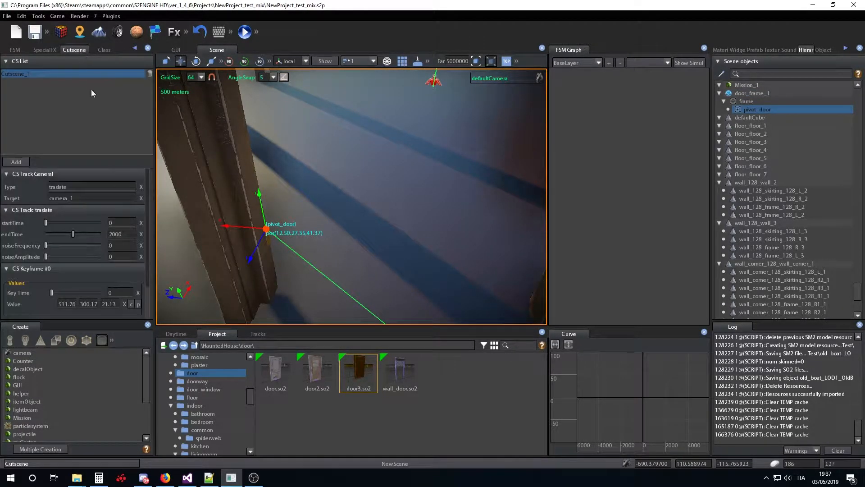
{"action": "left_click", "coordinate": [214, 170]}
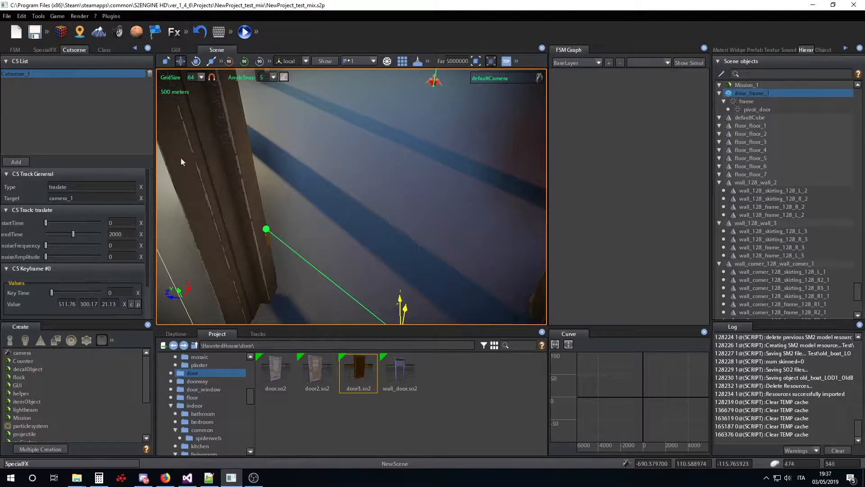
{"action": "scroll", "coordinate": [356, 263], "scroll_direction": "down", "scroll_amount": 3}
{"action": "scroll", "coordinate": [356, 263], "scroll_direction": "up", "scroll_amount": 1}
{"action": "right_click_drag", "start_coordinate": [356, 263], "coordinate": [330, 202]}
{"action": "scroll", "coordinate": [331, 193], "scroll_direction": "up", "scroll_amount": 2}
{"action": "scroll", "coordinate": [328, 205], "scroll_direction": "up", "scroll_amount": 2}
{"action": "scroll", "coordinate": [345, 206], "scroll_direction": "down", "scroll_amount": 3}
{"action": "scroll", "coordinate": [344, 206], "scroll_direction": "up", "scroll_amount": 1}
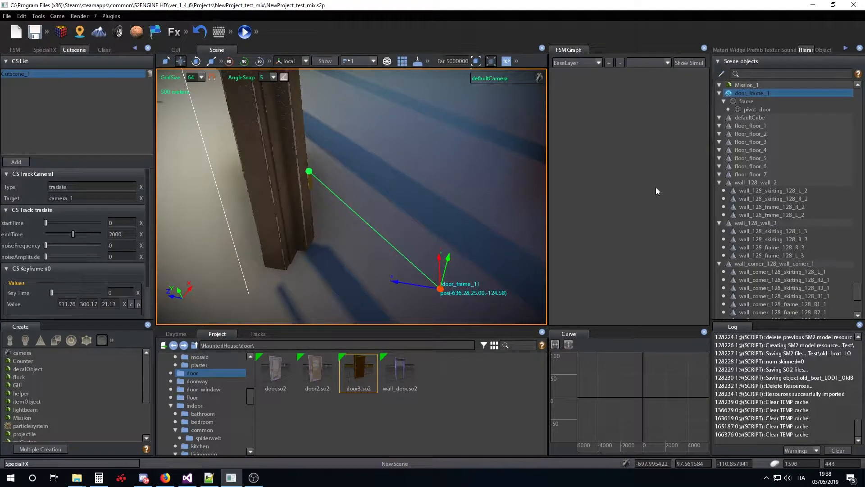
{"action": "left_click", "coordinate": [746, 102]}
{"action": "left_click", "coordinate": [757, 109]}
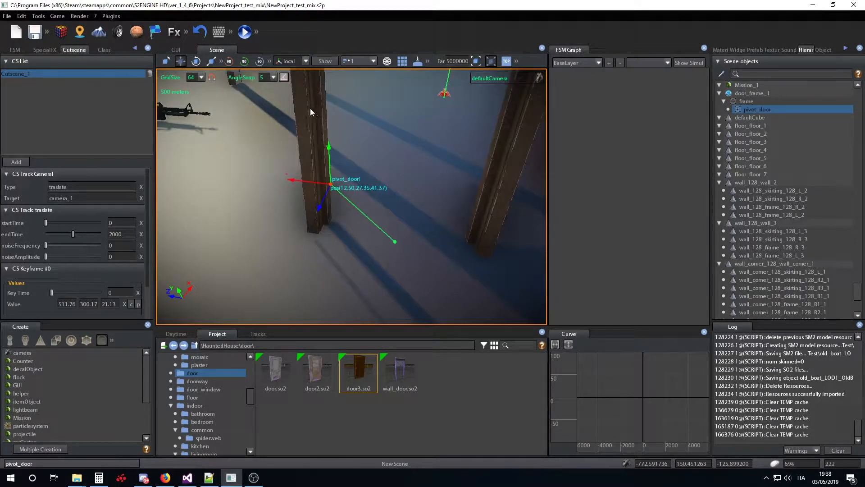
Open the door frame's model HauntedHouse\door\door_frame.sh2 in the model editor.
{"action": "left_click", "coordinate": [307, 103]}
{"action": "right_click", "coordinate": [311, 103]}
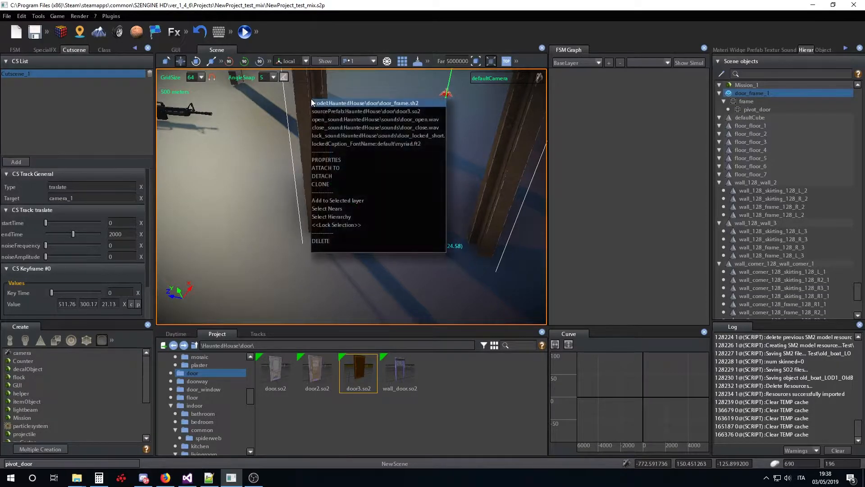
{"action": "left_click", "coordinate": [362, 106]}
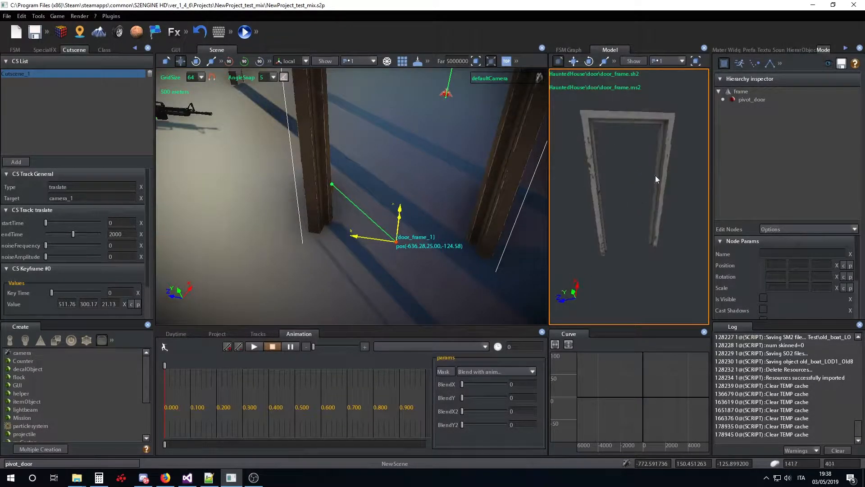
Examine the positions of the frame and pivot_door nodes on the door frame model in the model editor.
{"action": "left_click", "coordinate": [749, 100]}
{"action": "scroll", "coordinate": [642, 199], "scroll_direction": "up", "scroll_amount": 3}
{"action": "mouse_move", "coordinate": [642, 199]}
{"action": "middle_mouse_down"}
{"action": "mouse_move", "coordinate": [623, 197]}
{"action": "mouse_move", "coordinate": [638, 187]}
{"action": "middle_mouse_up"}
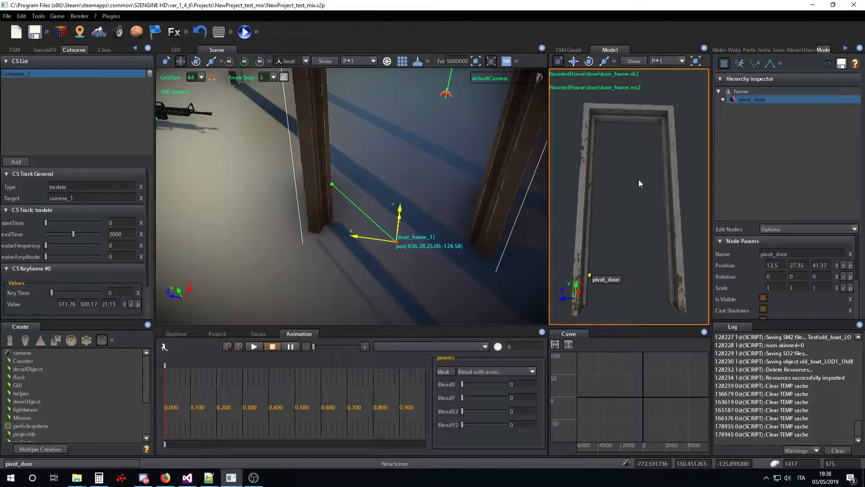
{"action": "mouse_move", "coordinate": [638, 183]}
{"action": "middle_mouse_down"}
{"action": "mouse_move", "coordinate": [622, 180]}
{"action": "mouse_move", "coordinate": [643, 181]}
{"action": "middle_mouse_up"}
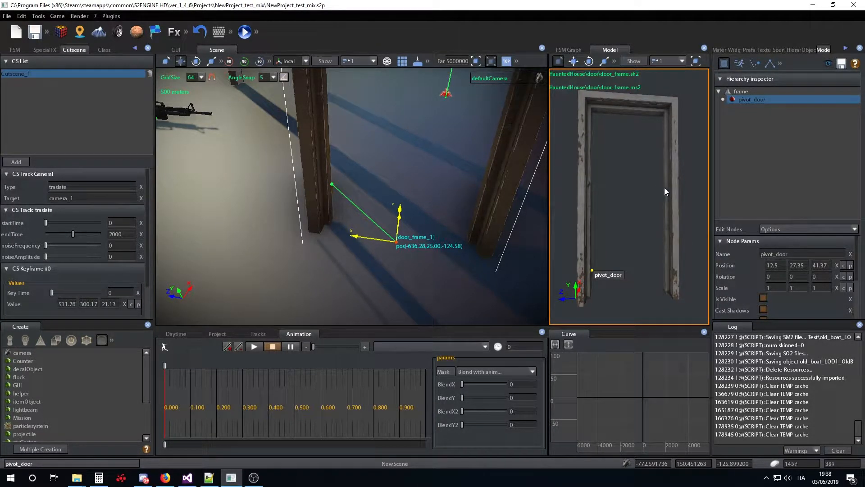
{"action": "left_click", "coordinate": [740, 92]}
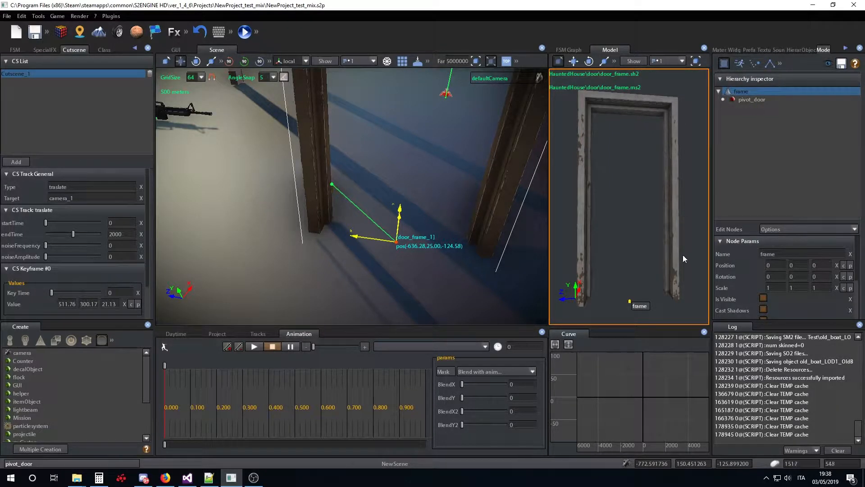
{"action": "left_click", "coordinate": [751, 99]}
{"action": "middle_click_drag", "start_coordinate": [647, 195], "coordinate": [627, 201]}
{"action": "scroll", "coordinate": [624, 203], "scroll_direction": "up", "scroll_amount": 3}
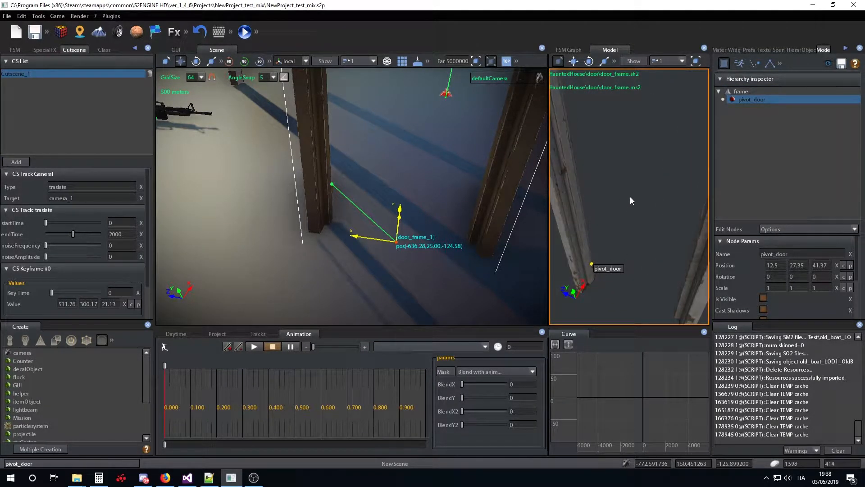
{"action": "scroll", "coordinate": [634, 200], "scroll_direction": "down", "scroll_amount": 5}
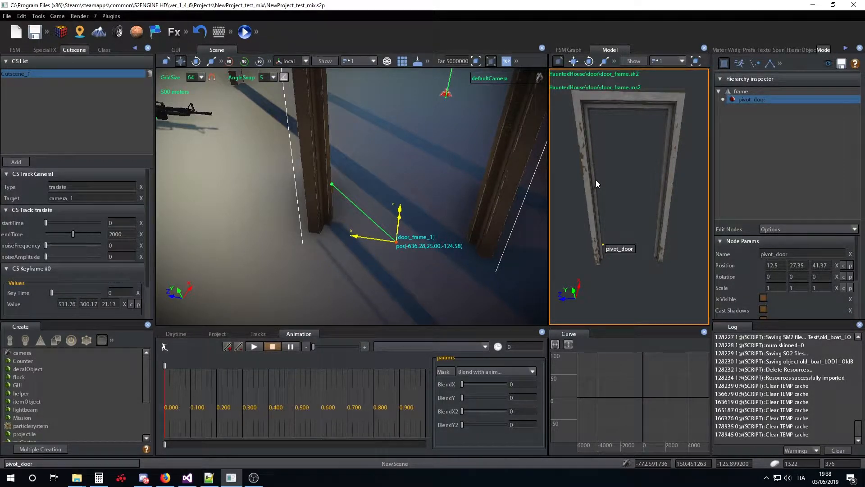
Select the separate door object door_door_1 and move it near the door frame, to about (-586, 70, -312).
{"action": "scroll", "coordinate": [417, 202], "scroll_direction": "down", "scroll_amount": 5}
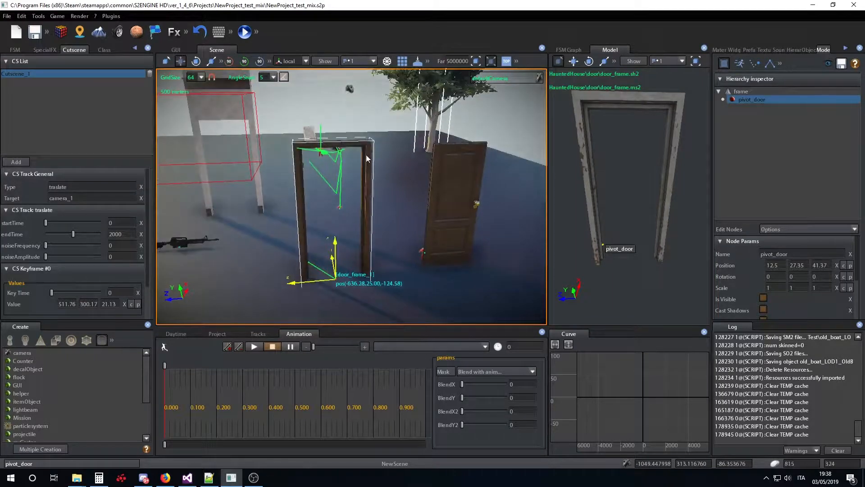
{"action": "scroll", "coordinate": [367, 156], "scroll_direction": "up", "scroll_amount": 2}
{"action": "middle_click_drag", "start_coordinate": [368, 156], "coordinate": [339, 189]}
{"action": "middle_click_drag", "start_coordinate": [330, 194], "coordinate": [245, 188]}
{"action": "scroll", "coordinate": [244, 188], "scroll_direction": "up", "scroll_amount": 3}
{"action": "scroll", "coordinate": [311, 199], "scroll_direction": "down", "scroll_amount": 1}
{"action": "middle_click_drag", "start_coordinate": [352, 191], "coordinate": [376, 187]}
{"action": "scroll", "coordinate": [386, 195], "scroll_direction": "up", "scroll_amount": 3}
{"action": "scroll", "coordinate": [386, 195], "scroll_direction": "down", "scroll_amount": 3}
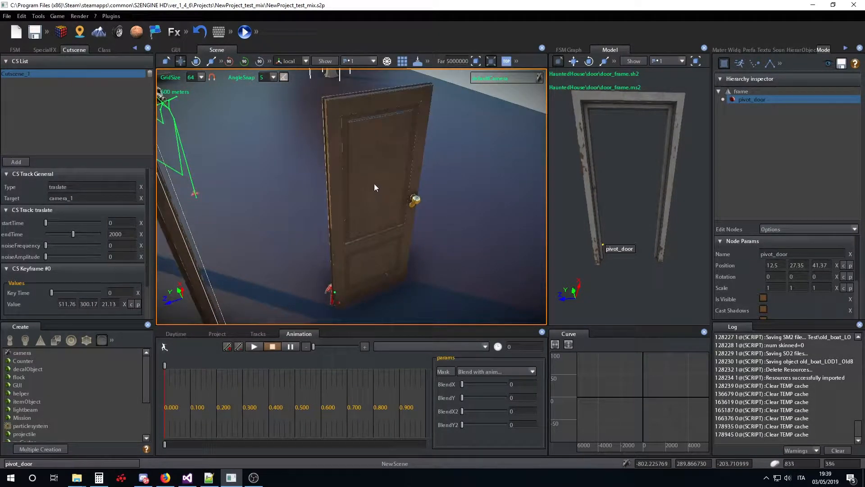
{"action": "left_click", "coordinate": [374, 182]}
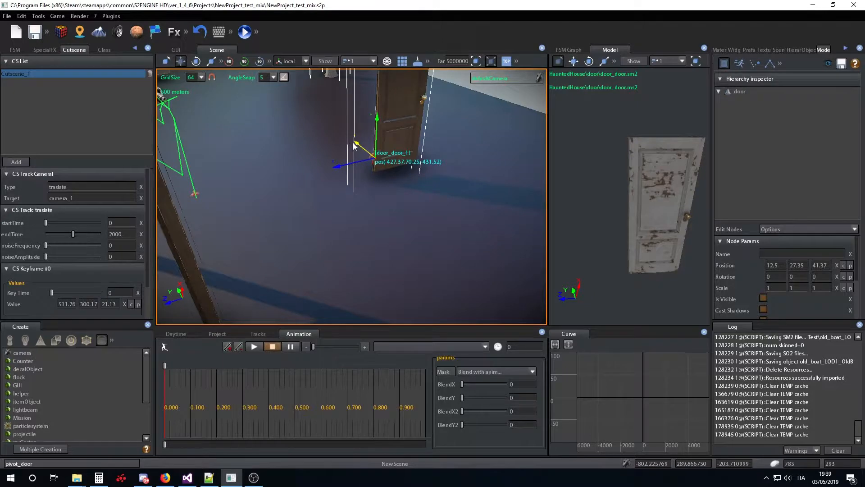
{"action": "left_click_drag", "start_coordinate": [353, 143], "coordinate": [398, 174]}
{"action": "left_click_drag", "start_coordinate": [420, 214], "coordinate": [385, 213]}
{"action": "middle_click_drag", "start_coordinate": [385, 202], "coordinate": [365, 149]}
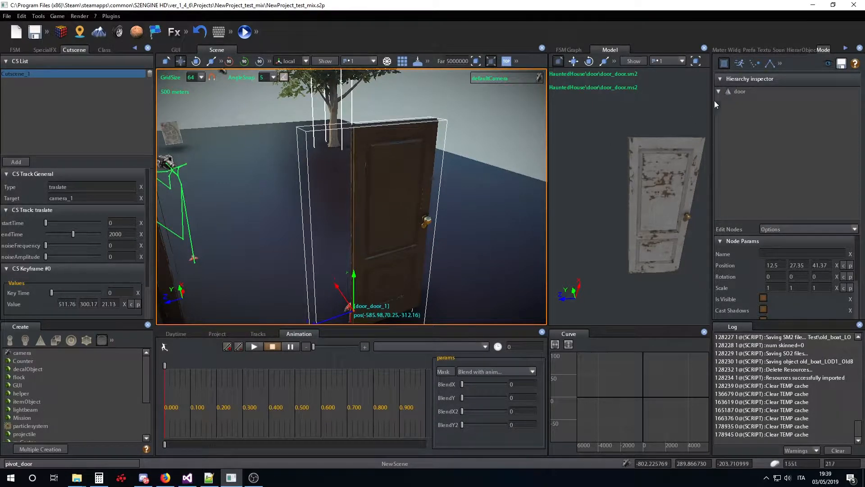
Review door_door_1's place in the scene hierarchy and its rigid body class properties.
{"action": "left_click", "coordinate": [796, 50]}
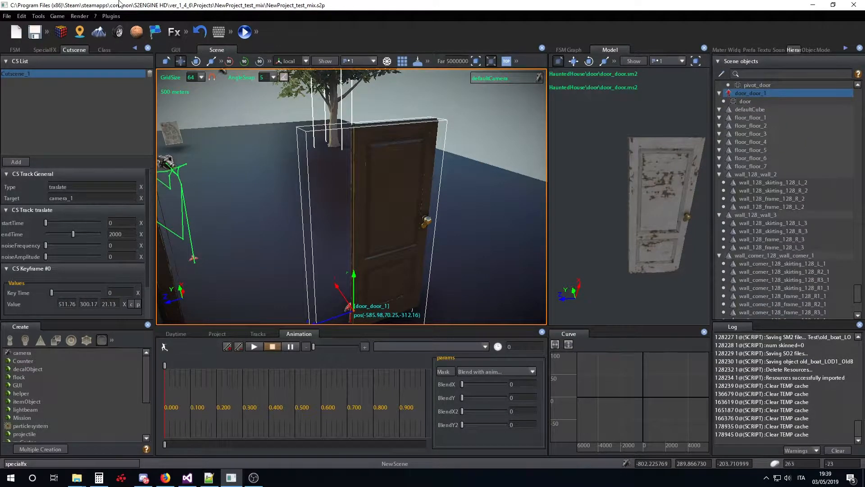
{"action": "left_click", "coordinate": [105, 50]}
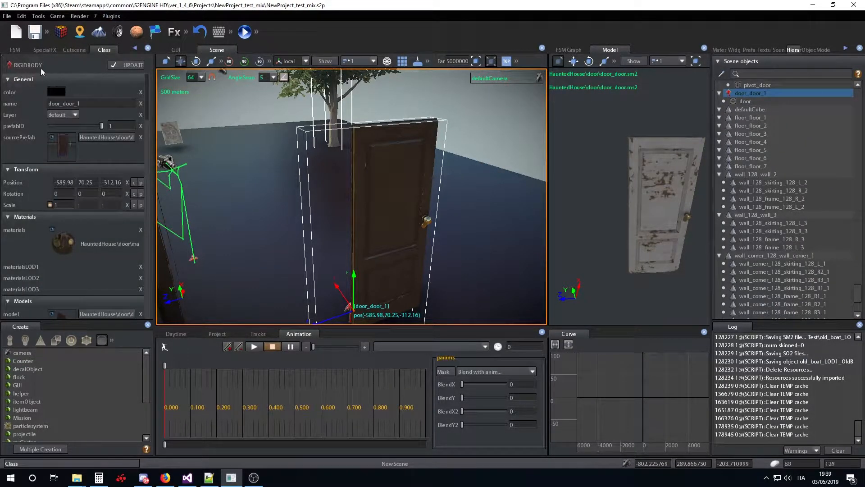
{"action": "scroll", "coordinate": [91, 153], "scroll_direction": "down", "scroll_amount": 10}
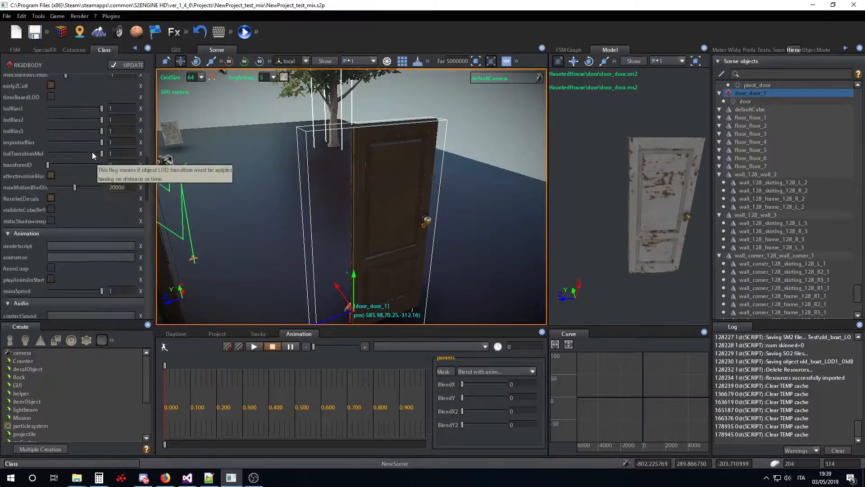
Turn on the display of the objects' physics collision outlines in the scene view.
{"action": "left_click", "coordinate": [326, 61]}
{"action": "left_click", "coordinate": [331, 80]}
{"action": "left_click", "coordinate": [485, 119]}
{"action": "mouse_move", "coordinate": [408, 160]}
{"action": "middle_mouse_down"}
{"action": "mouse_move", "coordinate": [493, 166]}
{"action": "mouse_move", "coordinate": [493, 152]}
{"action": "mouse_move", "coordinate": [412, 158]}
{"action": "middle_mouse_up"}
{"action": "middle_click_drag", "start_coordinate": [418, 192], "coordinate": [281, 193]}
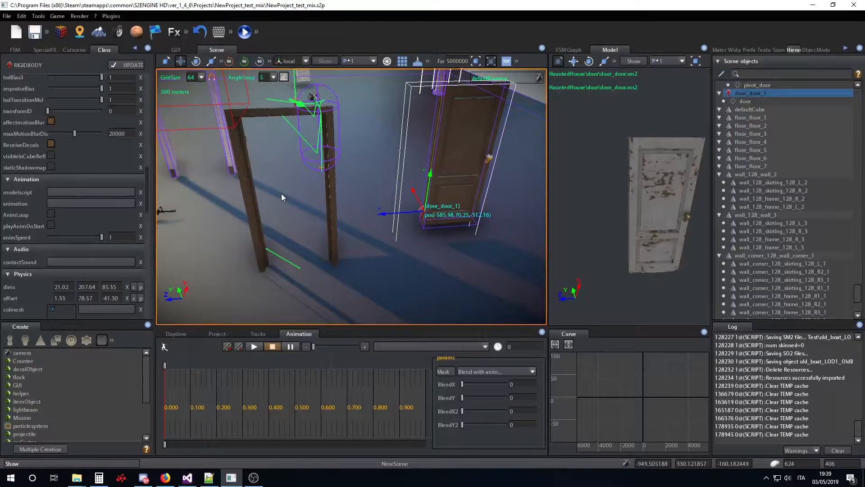
Move door_door_1 into the opening of the door frame, to about (-626, 45, -84).
{"action": "left_click_drag", "start_coordinate": [397, 212], "coordinate": [254, 227]}
{"action": "right_click_drag", "start_coordinate": [263, 248], "coordinate": [362, 239]}
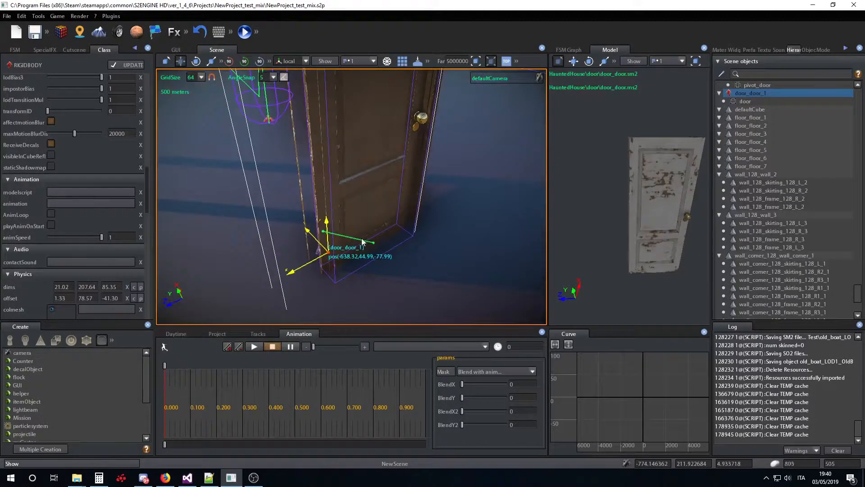
{"action": "left_click_drag", "start_coordinate": [296, 266], "coordinate": [302, 232]}
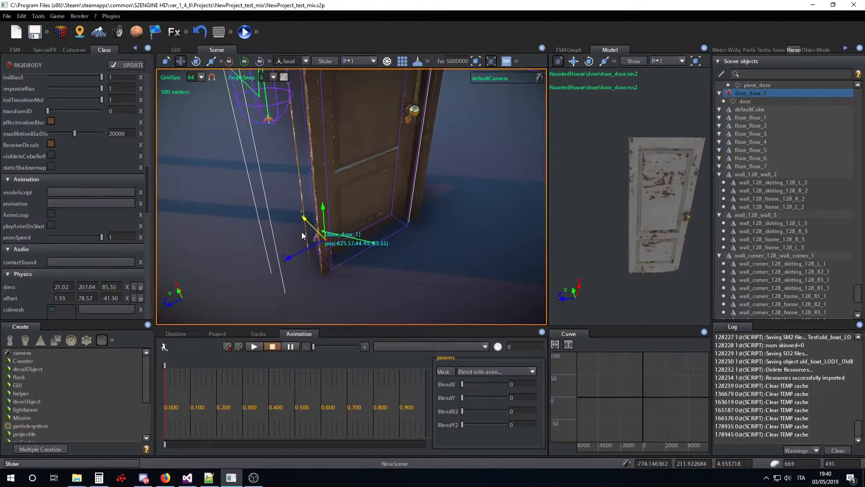
Align door_door_1's origin with the frame's pivot_door node, at about (-624, 52, -83).
{"action": "scroll", "coordinate": [318, 236], "scroll_direction": "up", "scroll_amount": 5}
{"action": "left_click_drag", "start_coordinate": [377, 214], "coordinate": [355, 189]}
{"action": "middle_click_drag", "start_coordinate": [434, 222], "coordinate": [376, 189]}
{"action": "scroll", "coordinate": [377, 185], "scroll_direction": "down", "scroll_amount": 3}
{"action": "left_click_drag", "start_coordinate": [269, 188], "coordinate": [269, 187]}
{"action": "middle_click_drag", "start_coordinate": [352, 185], "coordinate": [330, 240]}
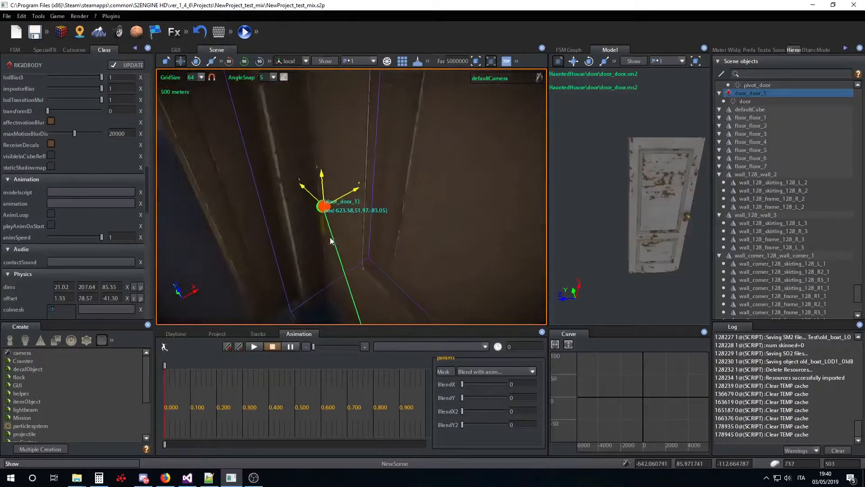
{"action": "left_click_drag", "start_coordinate": [350, 193], "coordinate": [349, 194]}
{"action": "middle_click_drag", "start_coordinate": [346, 215], "coordinate": [312, 213]}
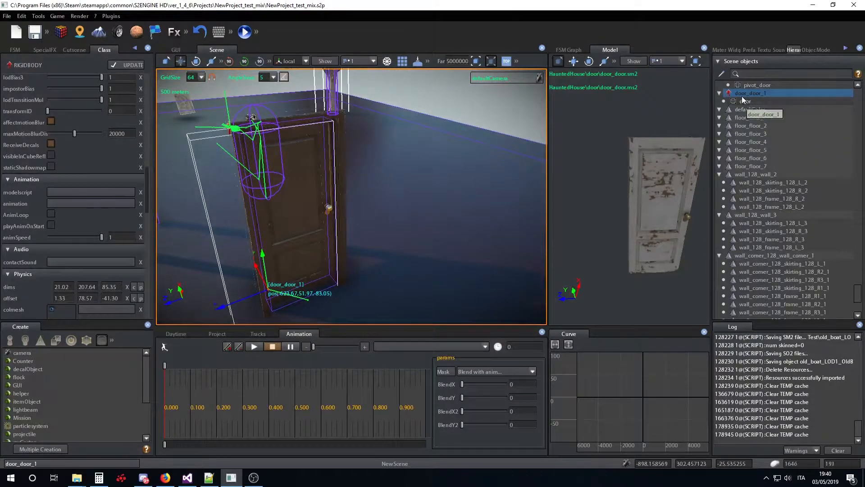
Attach door_door_1 to door_frame_1 by picking the frame as the parent object in the scene.
{"action": "scroll", "coordinate": [743, 100], "scroll_direction": "up", "scroll_amount": 3}
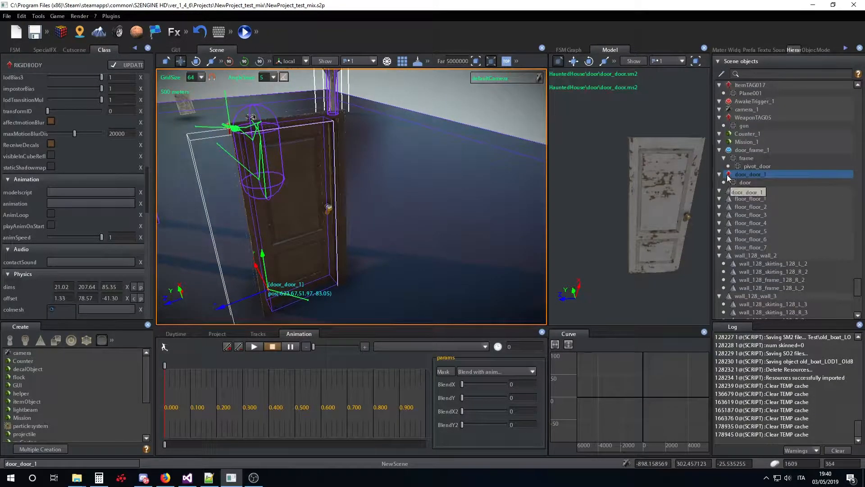
{"action": "left_click", "coordinate": [722, 75]}
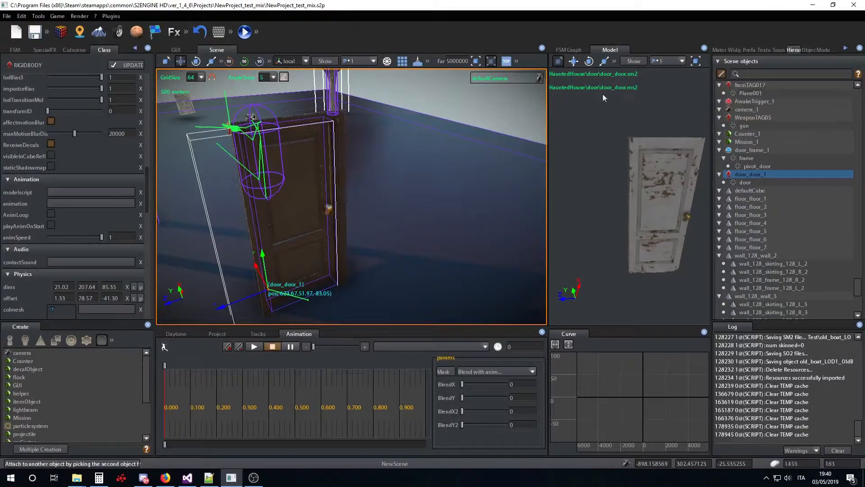
{"action": "left_click", "coordinate": [337, 129]}
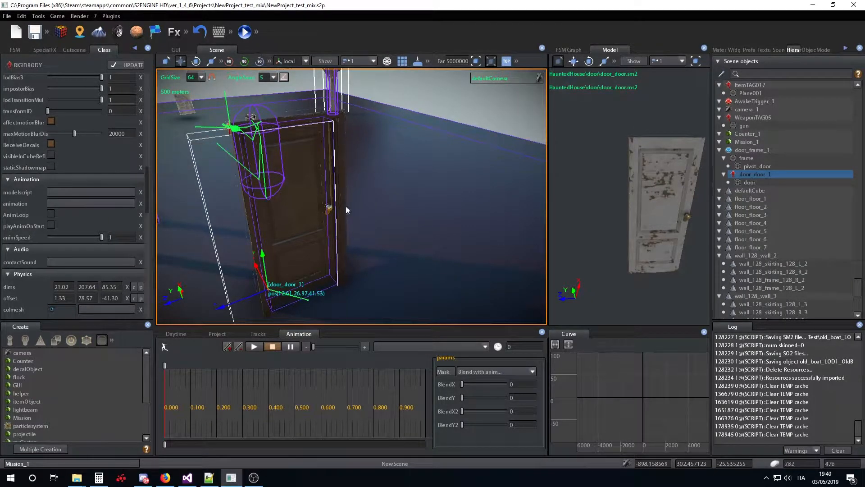
Select door_frame_1, review its switch class properties and choose its ACTION message.
{"action": "left_click", "coordinate": [751, 151]}
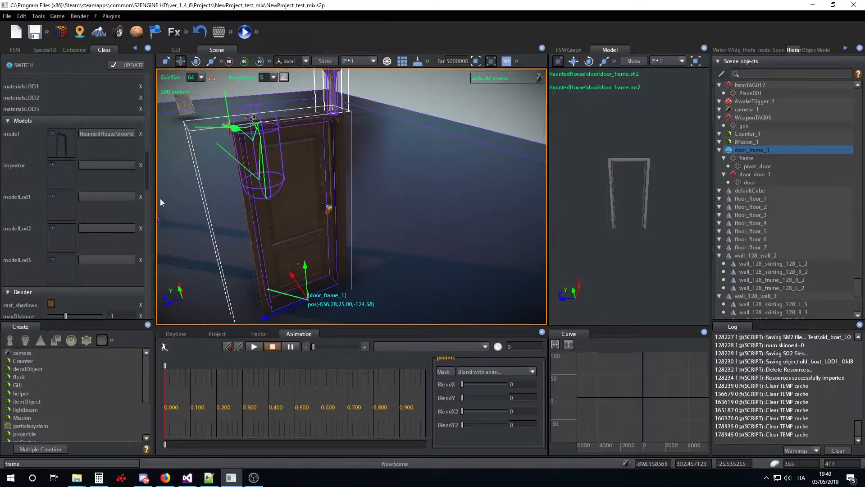
{"action": "scroll", "coordinate": [91, 149], "scroll_direction": "up", "scroll_amount": 10}
{"action": "scroll", "coordinate": [90, 147], "scroll_direction": "down", "scroll_amount": 10}
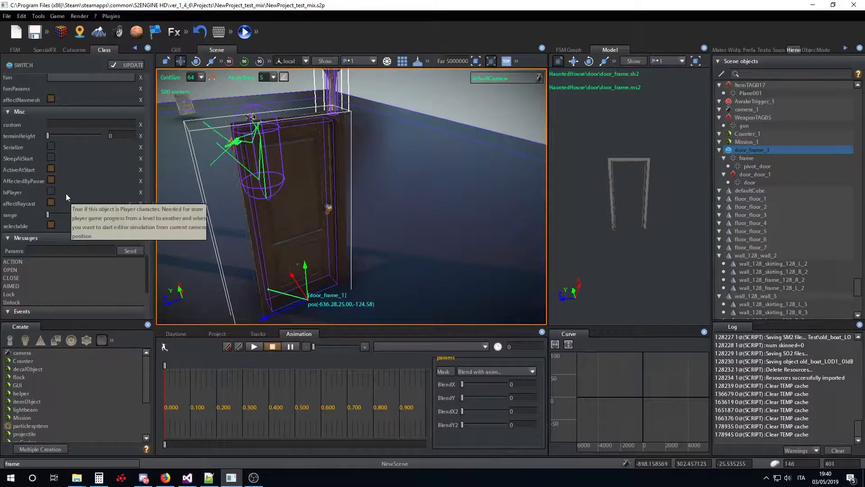
{"action": "left_click", "coordinate": [27, 262]}
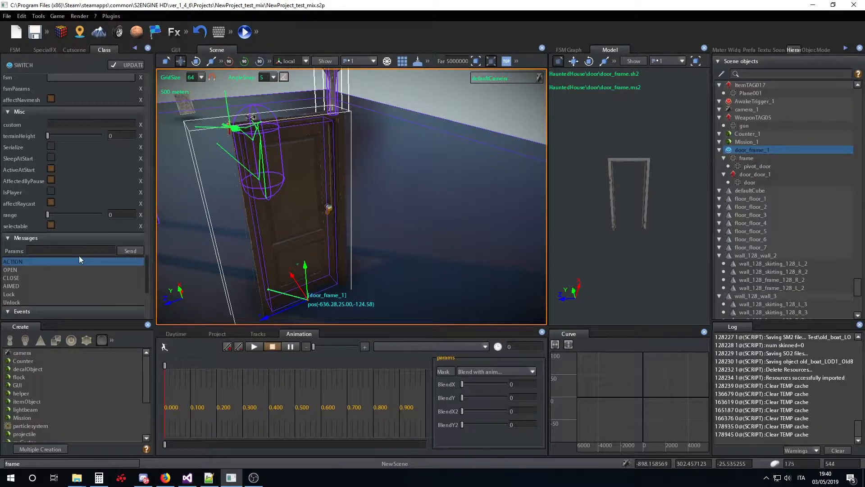
Reparent door_door_1 to the pivot_door node inside door_frame_1's hierarchy and check both the node and the door.
{"action": "middle_click_drag", "start_coordinate": [309, 243], "coordinate": [282, 267]}
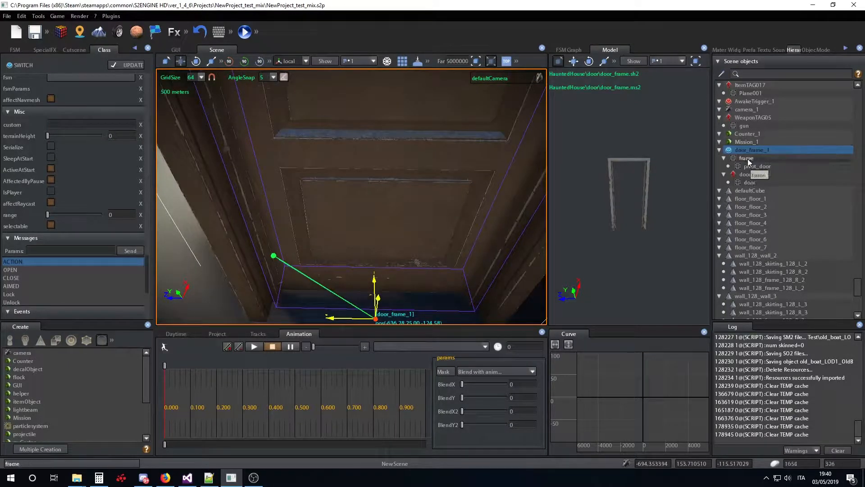
{"action": "left_click_drag", "start_coordinate": [740, 175], "coordinate": [760, 165]}
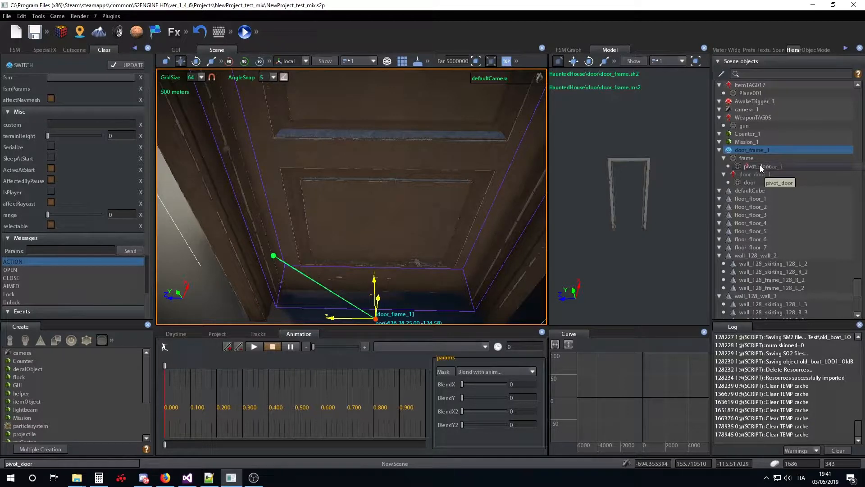
{"action": "left_click_drag", "start_coordinate": [760, 165], "coordinate": [760, 164]}
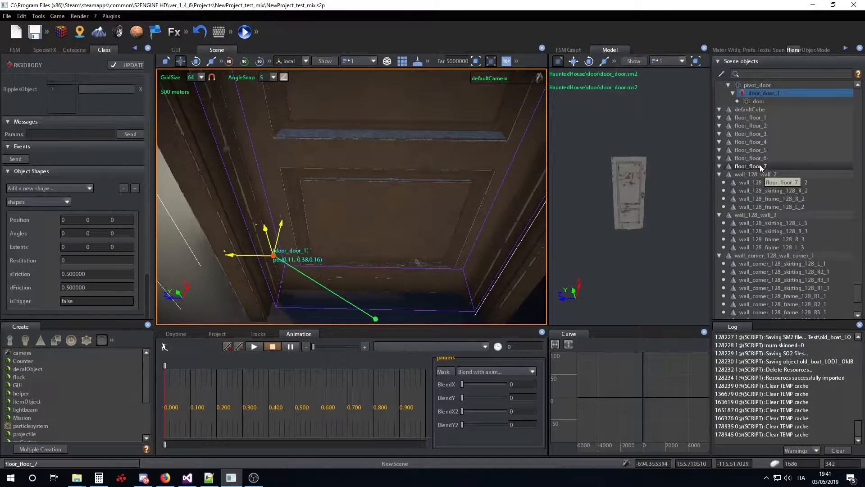
{"action": "left_click", "coordinate": [753, 118]}
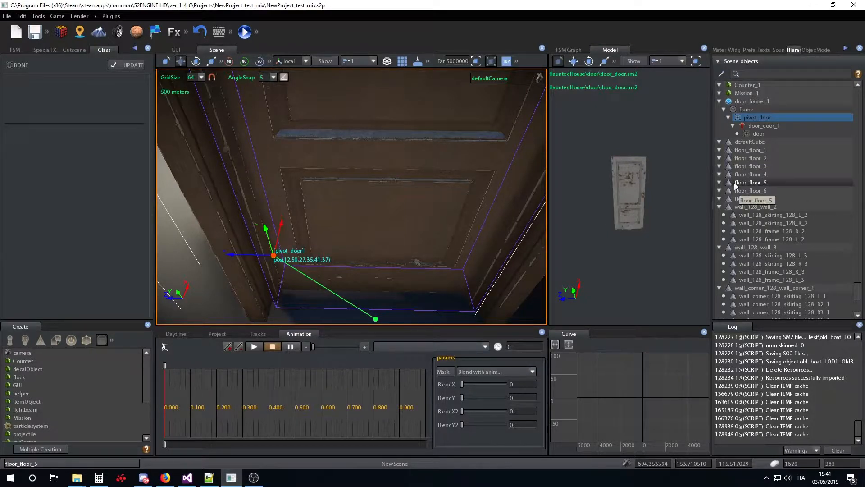
{"action": "left_click", "coordinate": [762, 126]}
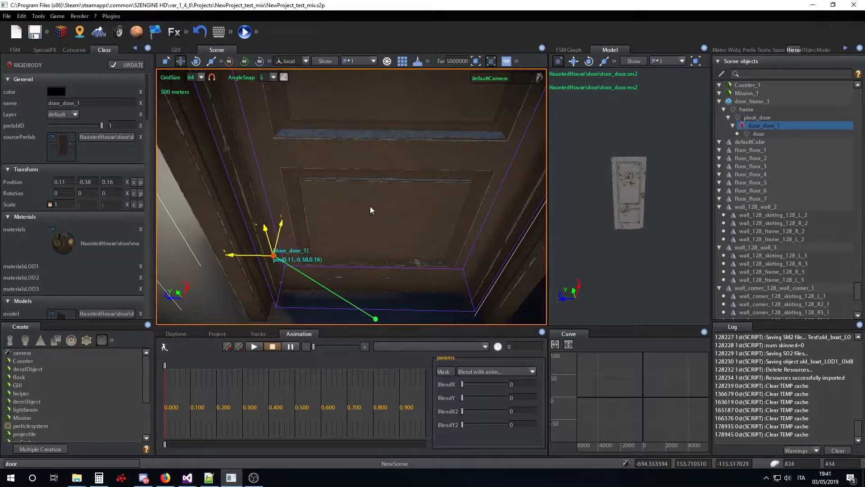
Send the OPEN message to door_frame_1 and inspect the door's movement from the other side of the frame.
{"action": "left_click", "coordinate": [752, 101]}
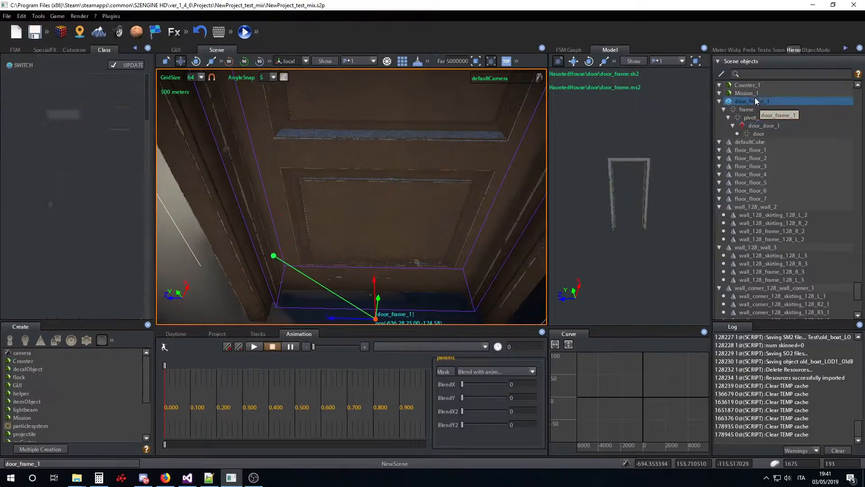
{"action": "scroll", "coordinate": [81, 176], "scroll_direction": "down", "scroll_amount": 10}
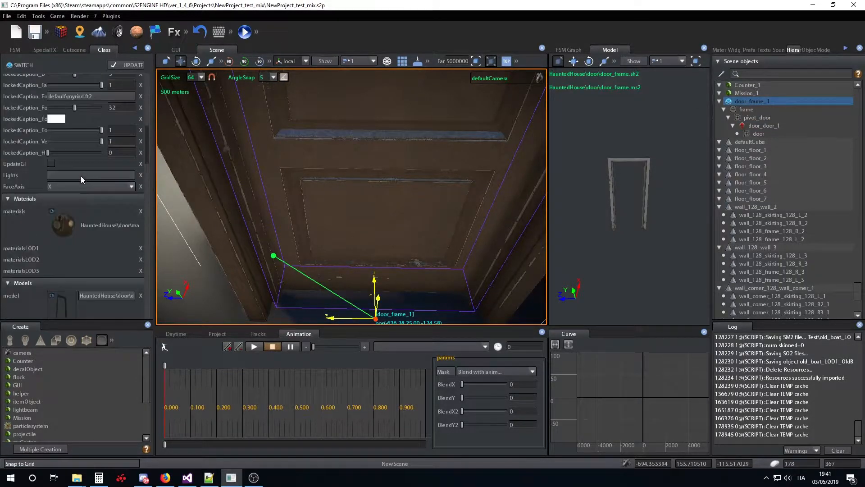
{"action": "left_click", "coordinate": [39, 207]}
{"action": "scroll", "coordinate": [218, 246], "scroll_direction": "down", "scroll_amount": 5}
{"action": "scroll", "coordinate": [281, 190], "scroll_direction": "up", "scroll_amount": 3}
{"action": "right_click_drag", "start_coordinate": [297, 211], "coordinate": [268, 181]}
{"action": "left_click", "coordinate": [72, 215]}
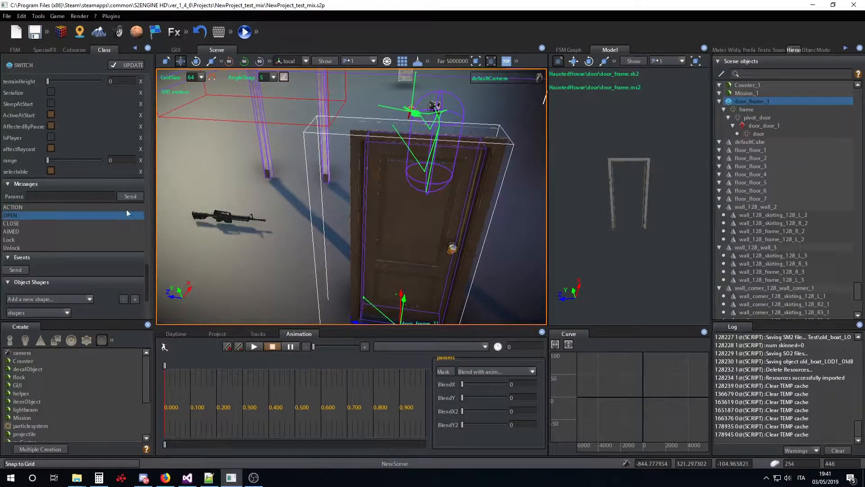
{"action": "left_click", "coordinate": [132, 197]}
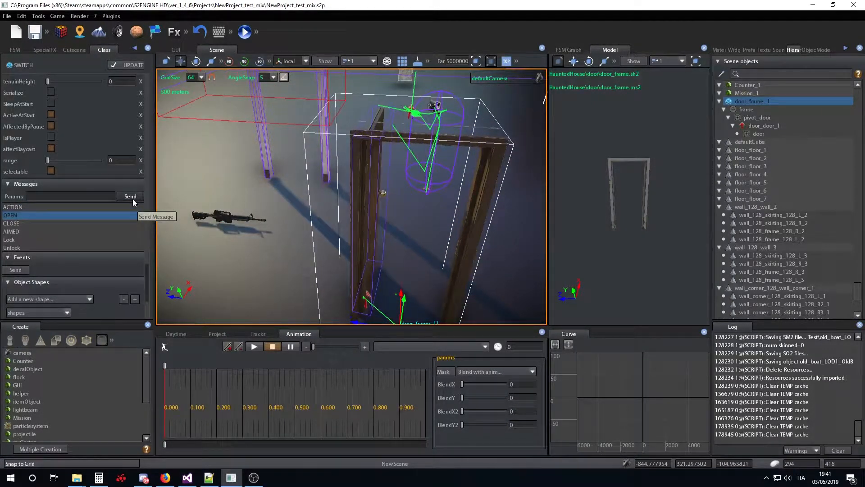
{"action": "right_click_drag", "start_coordinate": [306, 193], "coordinate": [132, 207]}
{"action": "right_click_drag", "start_coordinate": [324, 223], "coordinate": [310, 207]}
{"action": "scroll", "coordinate": [310, 207], "scroll_direction": "down", "scroll_amount": 3}
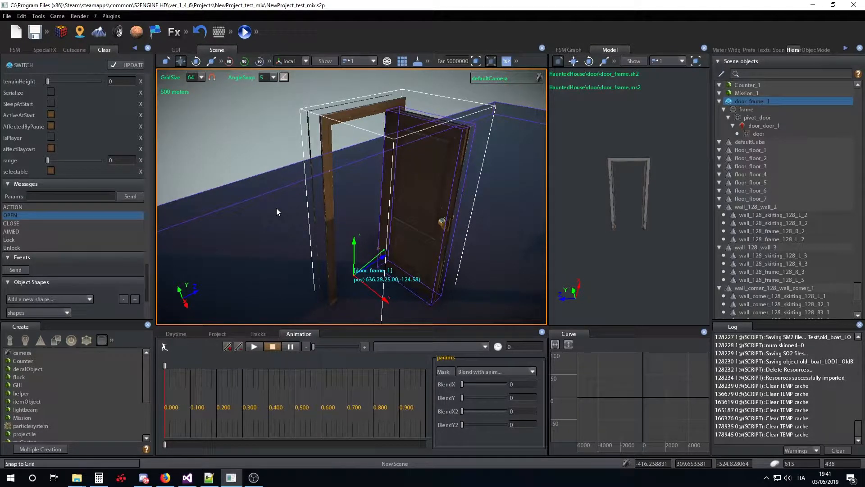
Examine the pivot_door node and door_frame_1's switch properties, from the assigned open, close and lock animations to the messages.
{"action": "left_click", "coordinate": [747, 118]}
{"action": "left_click", "coordinate": [751, 102]}
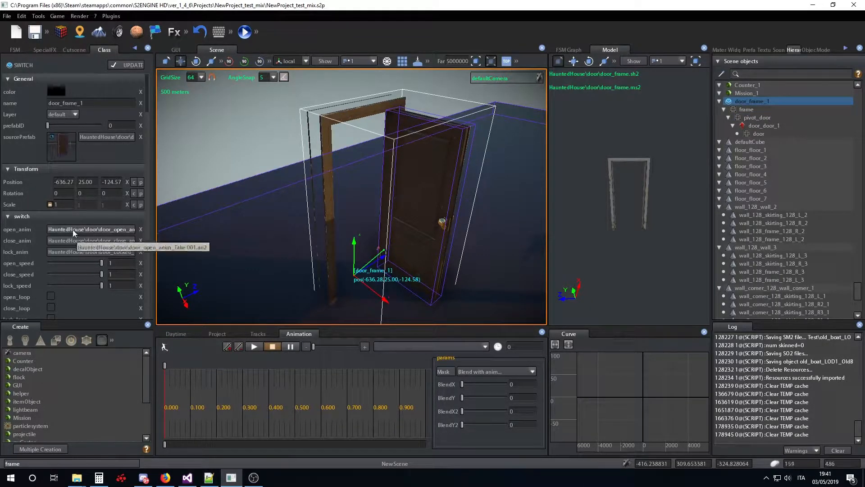
{"action": "scroll", "coordinate": [77, 223], "scroll_direction": "down", "scroll_amount": 8}
{"action": "scroll", "coordinate": [78, 223], "scroll_direction": "down", "scroll_amount": 10}
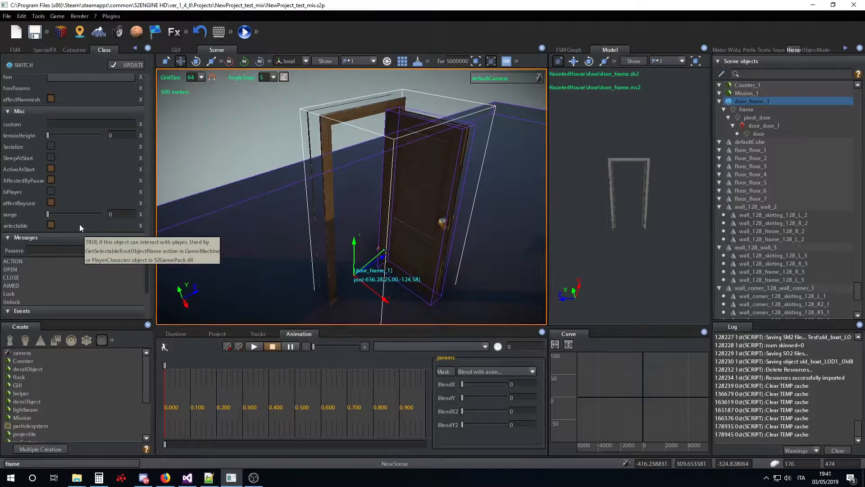
Send the ACTION message to door_frame_1 four times to toggle the door closed and open.
{"action": "left_click", "coordinate": [37, 267]}
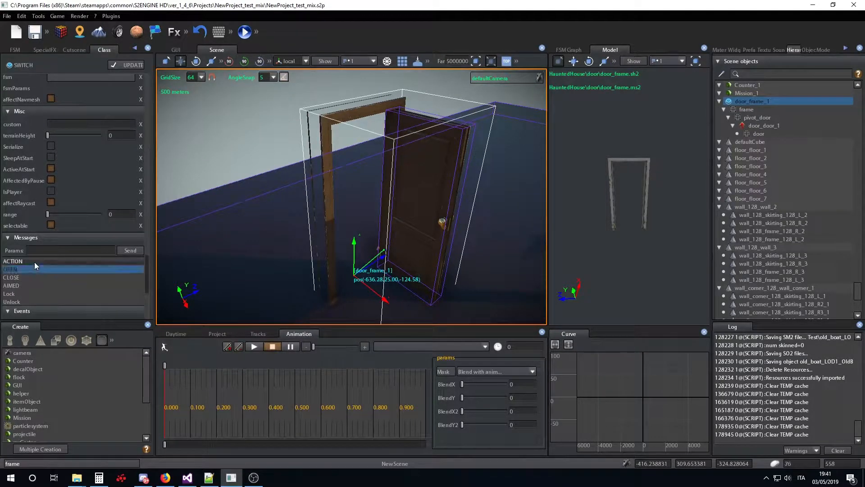
{"action": "left_click", "coordinate": [34, 261]}
{"action": "left_click", "coordinate": [129, 251]}
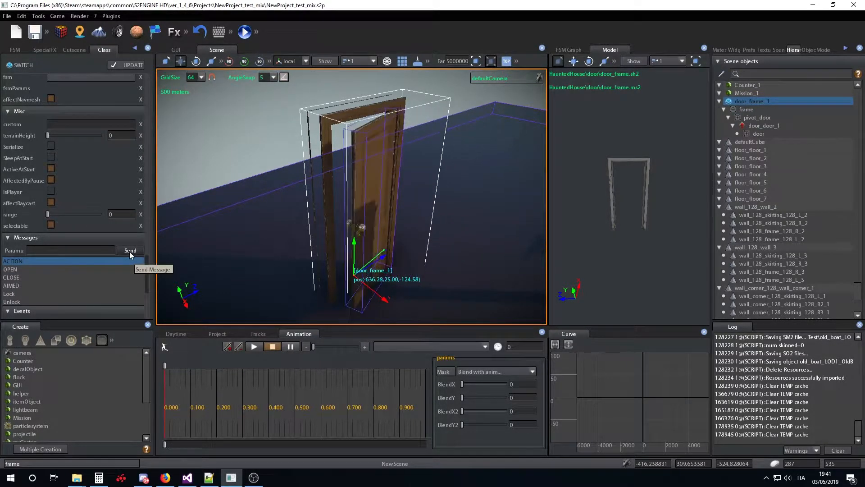
{"action": "left_click", "coordinate": [129, 250]}
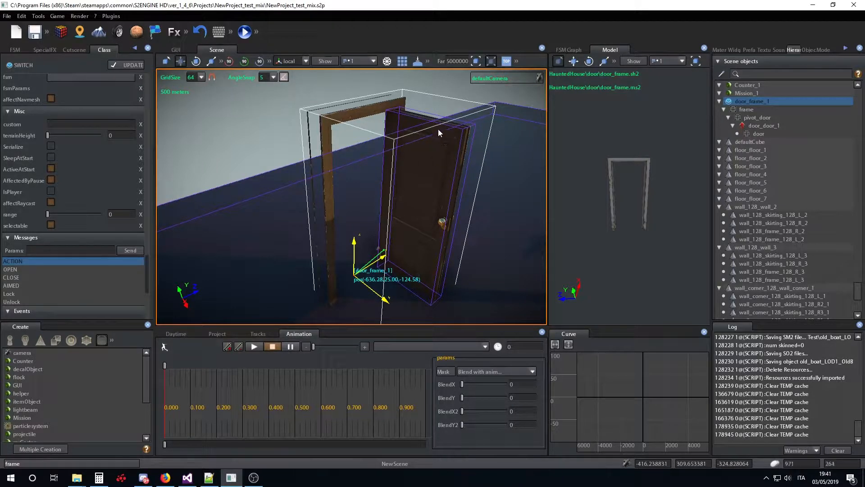
{"action": "left_click", "coordinate": [128, 251]}
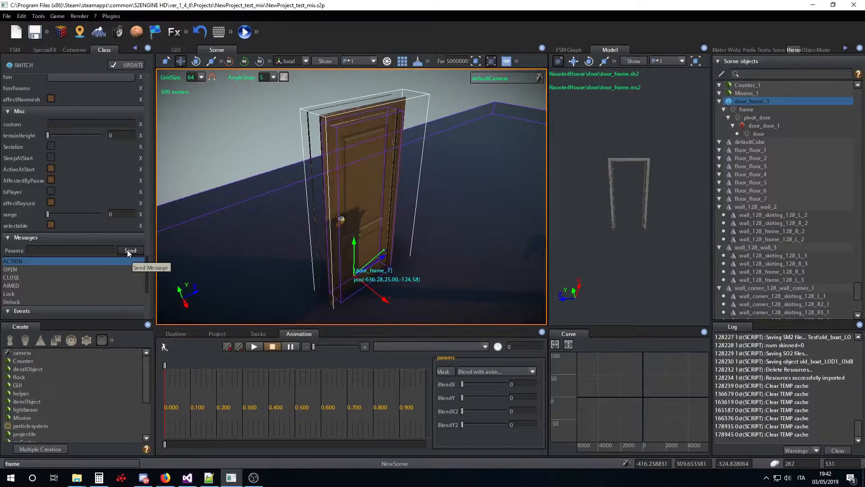
{"action": "left_click", "coordinate": [127, 250]}
{"action": "scroll", "coordinate": [119, 190], "scroll_direction": "down", "scroll_amount": 10}
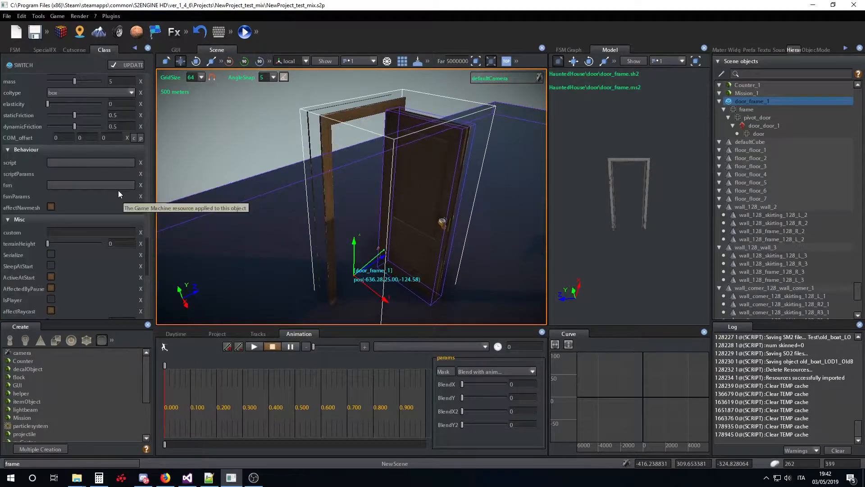
Examine door_frame_1's switch properties and door_door_1's rigid body properties, including its model, physics and Kinematic settings.
{"action": "scroll", "coordinate": [118, 190], "scroll_direction": "down", "scroll_amount": 10}
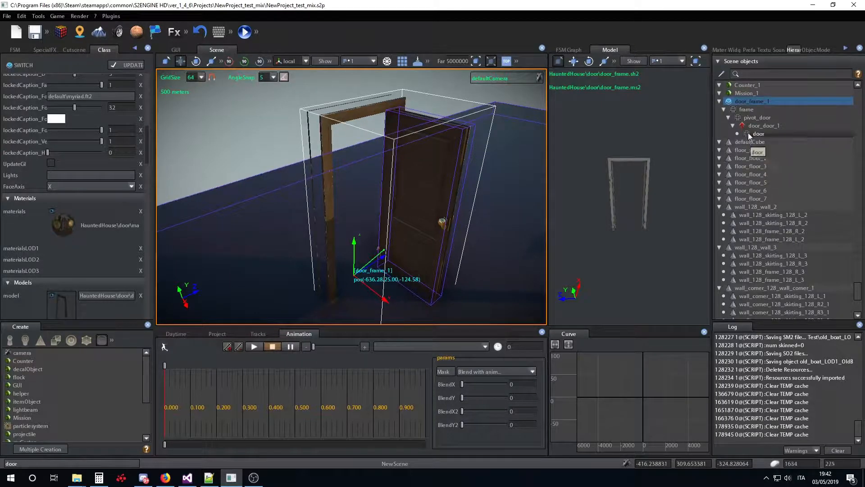
{"action": "left_click", "coordinate": [762, 125]}
{"action": "scroll", "coordinate": [66, 175], "scroll_direction": "down", "scroll_amount": 3}
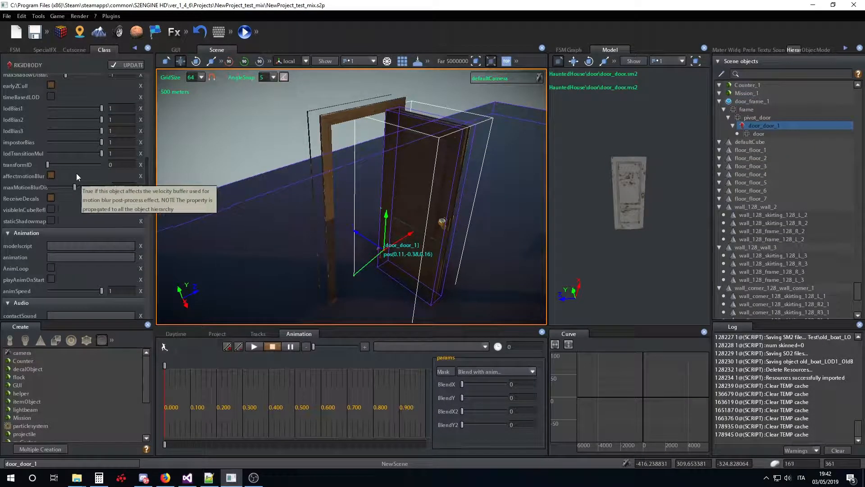
{"action": "scroll", "coordinate": [72, 216], "scroll_direction": "up", "scroll_amount": 15}
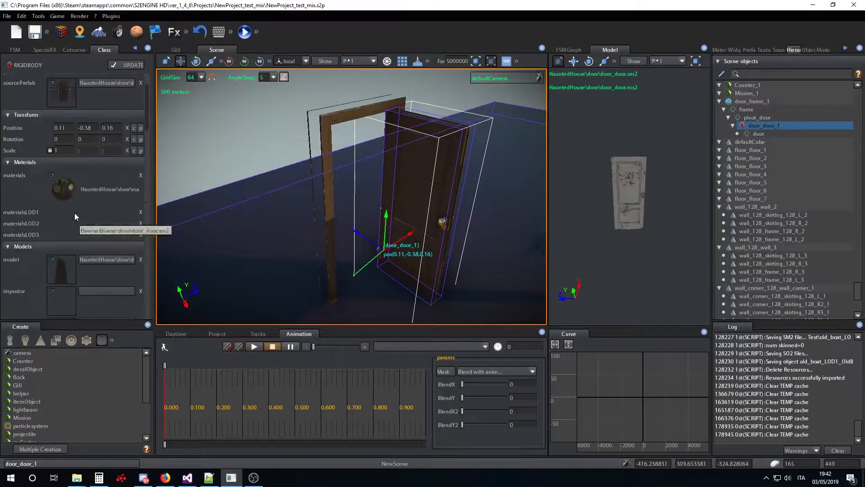
{"action": "scroll", "coordinate": [76, 208], "scroll_direction": "down", "scroll_amount": 10}
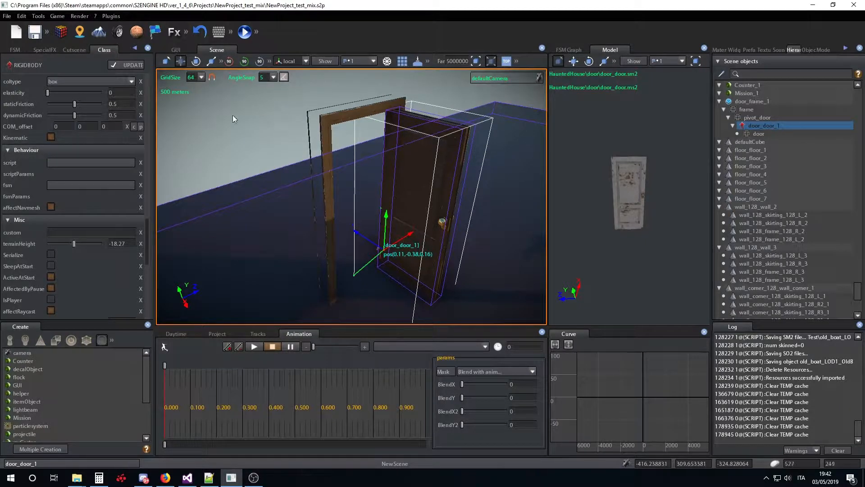
{"action": "scroll", "coordinate": [116, 156], "scroll_direction": "up", "scroll_amount": 3}
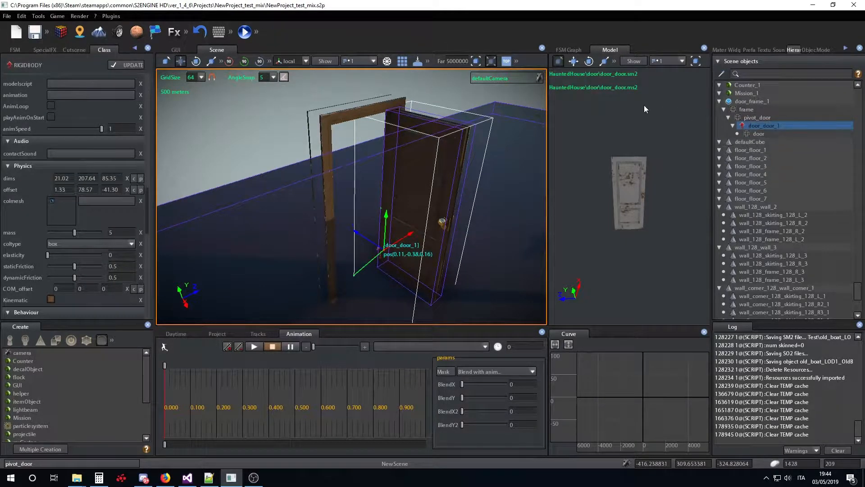
Inspect the pivot_door node in the door frame's model hierarchy and view the hinge from the other side.
{"action": "left_click", "coordinate": [403, 103]}
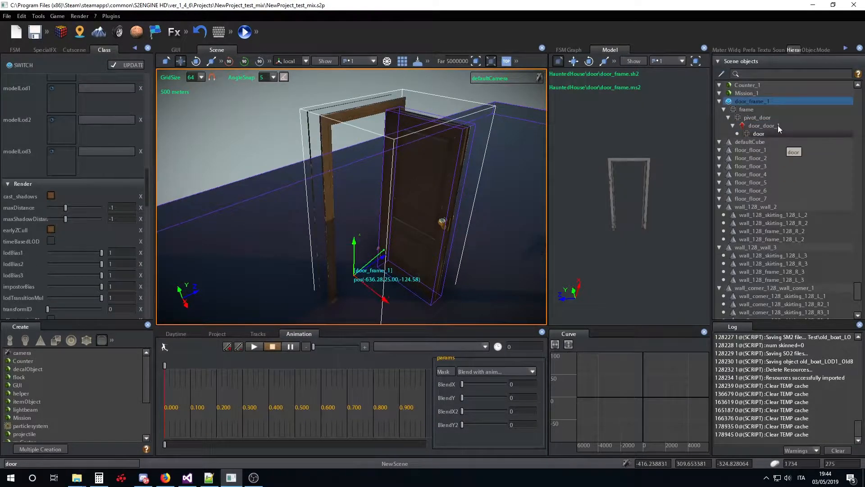
{"action": "left_click", "coordinate": [822, 51]}
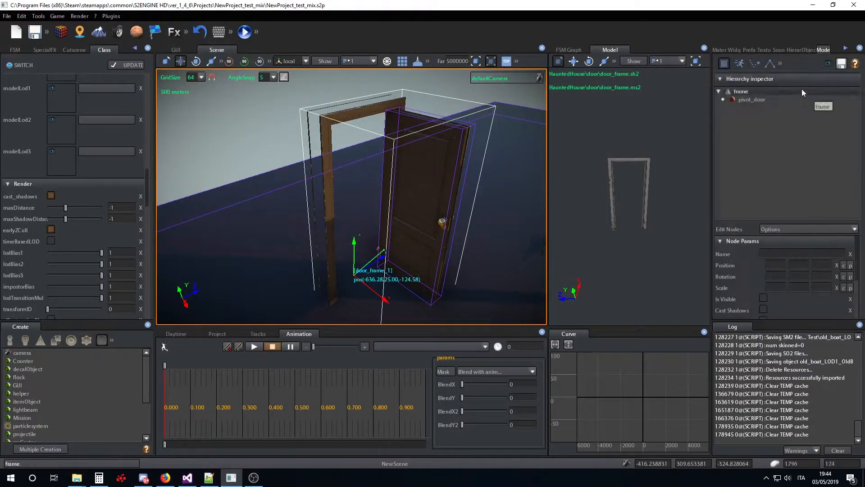
{"action": "left_click", "coordinate": [754, 99]}
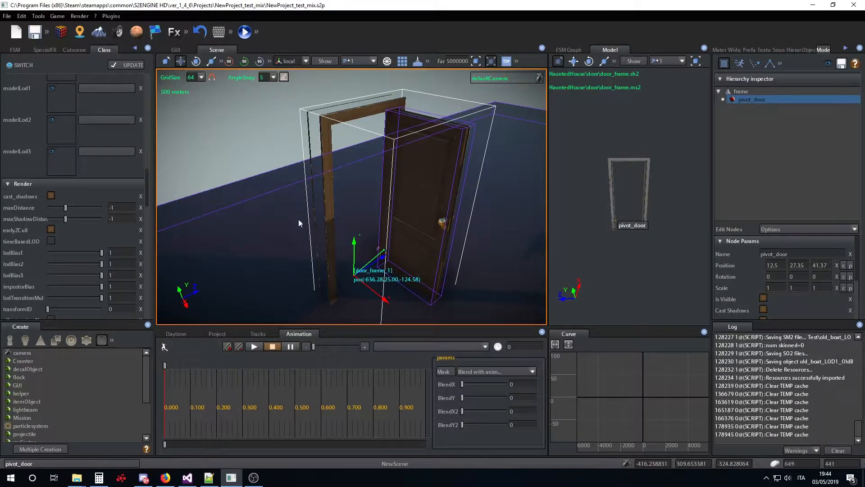
{"action": "middle_click_drag", "start_coordinate": [475, 284], "coordinate": [333, 269]}
{"action": "scroll", "coordinate": [341, 266], "scroll_direction": "down", "scroll_amount": 3}
{"action": "scroll", "coordinate": [334, 269], "scroll_direction": "up", "scroll_amount": 5}
{"action": "scroll", "coordinate": [337, 272], "scroll_direction": "down", "scroll_amount": 3}
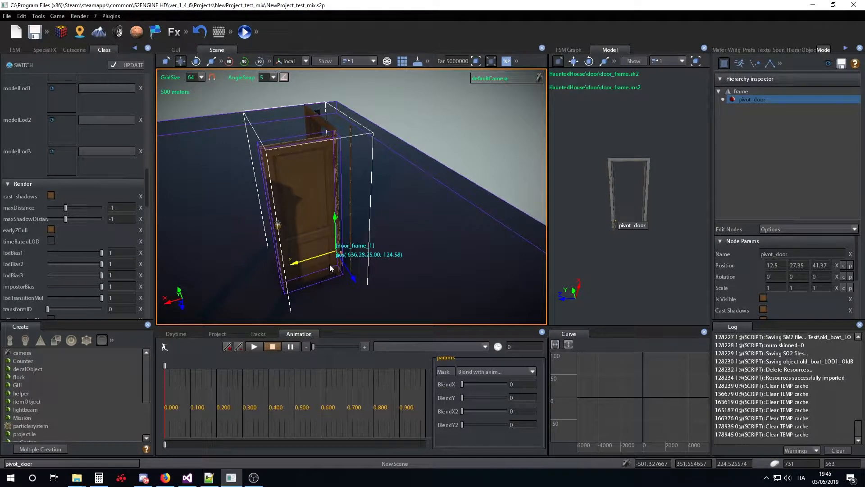
{"action": "middle_click_drag", "start_coordinate": [229, 256], "coordinate": [342, 203]}
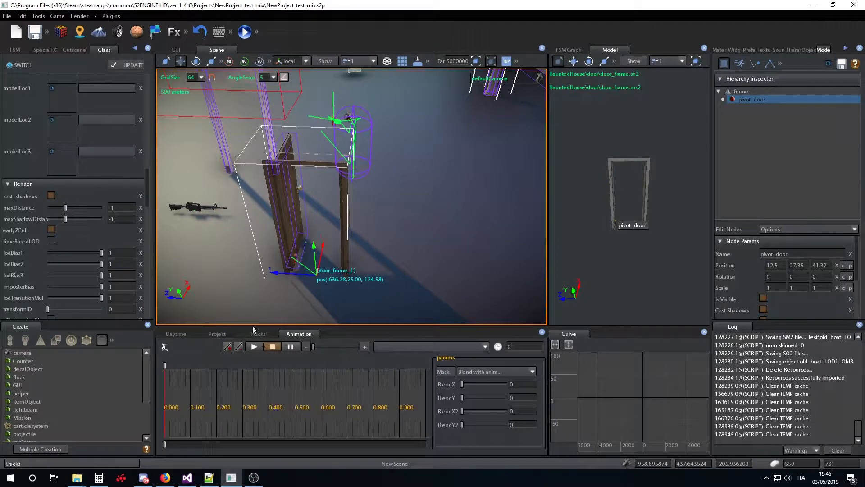
Survey the door frame and its surroundings from above, and reselect door_frame_1.
{"action": "key", "text": "d"}
{"action": "key", "text": "w"}
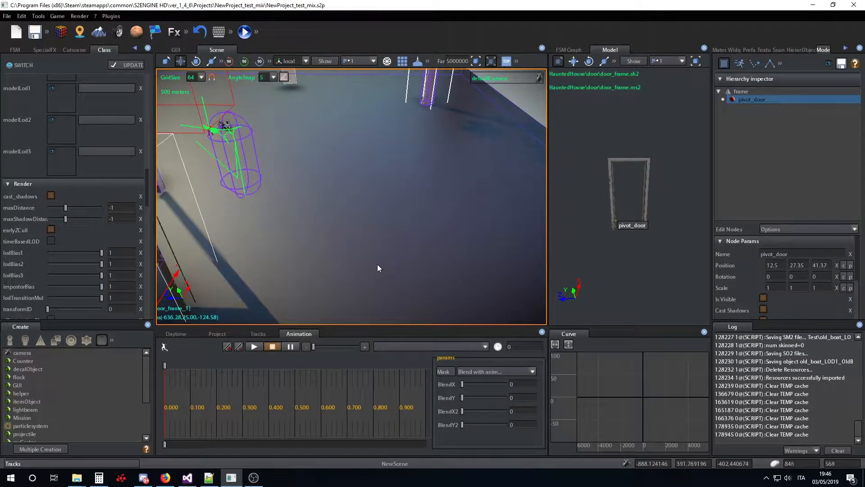
{"action": "middle_click_drag", "start_coordinate": [340, 250], "coordinate": [428, 224]}
{"action": "key", "text": "a"}
{"action": "left_click", "coordinate": [326, 221]}
{"action": "key", "text": "w"}
{"action": "key", "text": "a"}
{"action": "left_click", "coordinate": [388, 215]}
{"action": "key", "text": "w"}
{"action": "key", "text": "s"}
{"action": "key", "text": "a"}
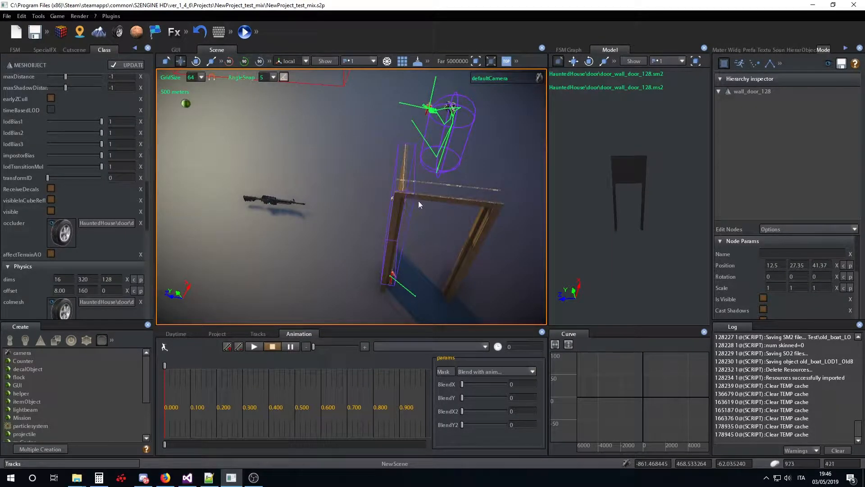
{"action": "middle_click_drag", "start_coordinate": [442, 209], "coordinate": [396, 208]}
{"action": "key", "text": "w"}
{"action": "left_click", "coordinate": [351, 196]}
{"action": "key", "text": "s"}
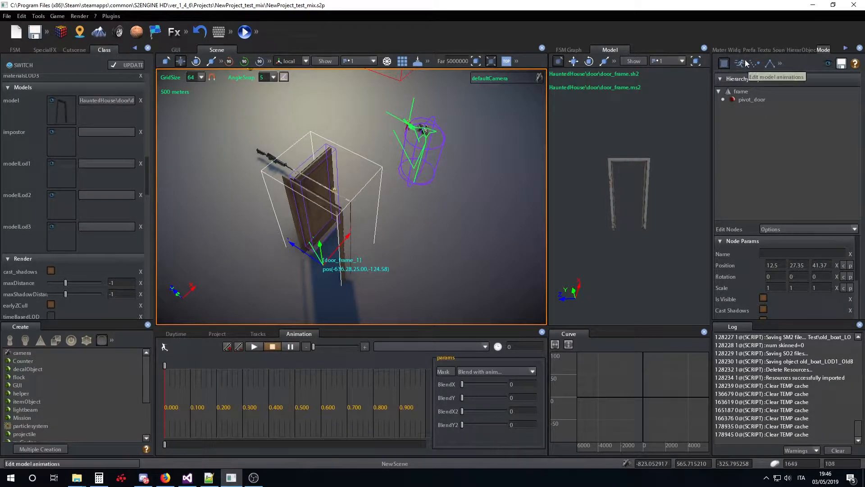
Detach door_door_1 from the pivot_door node into the scene root and rotate it 90 degrees around the Y axis.
{"action": "left_click", "coordinate": [789, 51]}
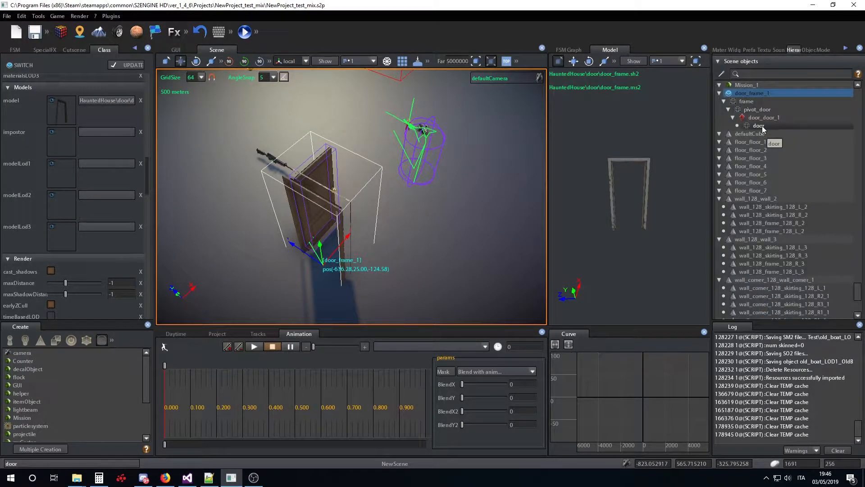
{"action": "left_click", "coordinate": [752, 117]}
{"action": "left_click_drag", "start_coordinate": [757, 118], "coordinate": [512, 139]}
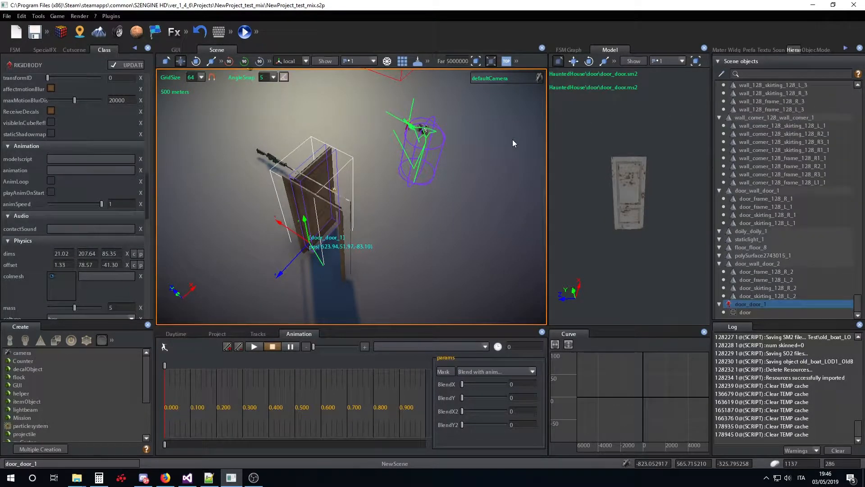
{"action": "middle_click_drag", "start_coordinate": [357, 213], "coordinate": [386, 215]}
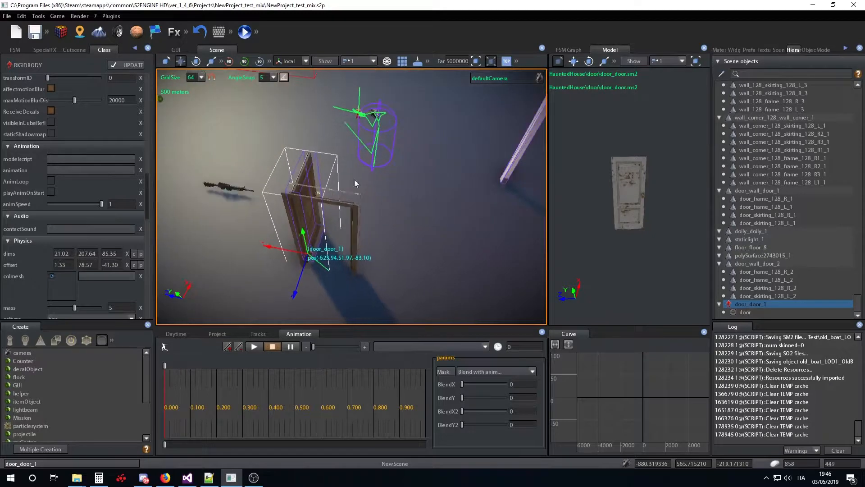
{"action": "left_click", "coordinate": [245, 63]}
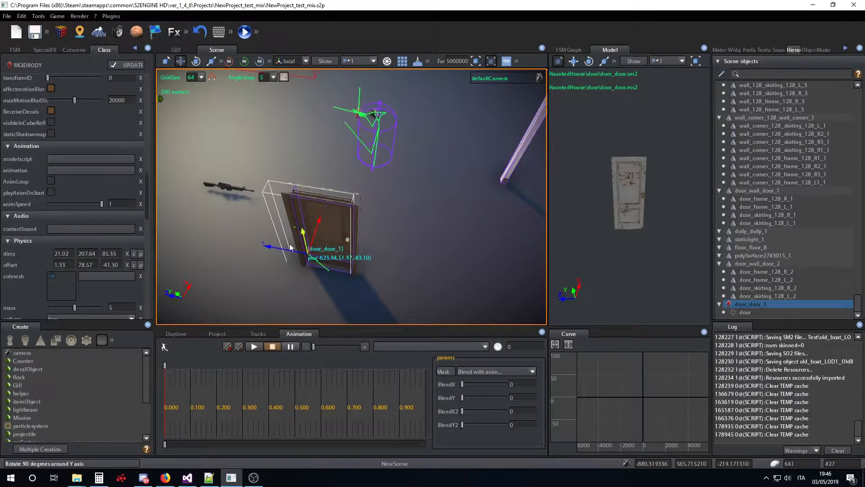
Move door_door_1 into the opening of the separate door wall, to about X -334 and Z -486.
{"action": "left_click_drag", "start_coordinate": [284, 251], "coordinate": [362, 252]}
{"action": "right_click_drag", "start_coordinate": [359, 229], "coordinate": [418, 224]}
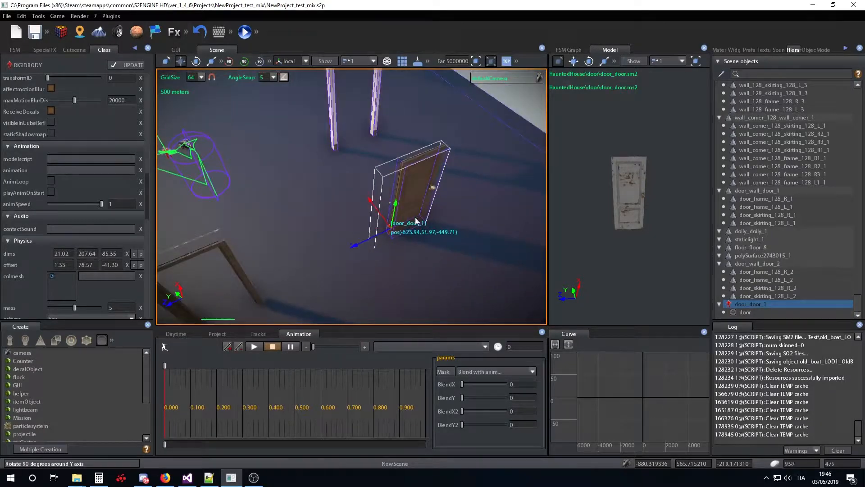
{"action": "left_click_drag", "start_coordinate": [387, 212], "coordinate": [350, 160]}
{"action": "right_click_drag", "start_coordinate": [350, 160], "coordinate": [332, 169]}
{"action": "key", "text": "w"}
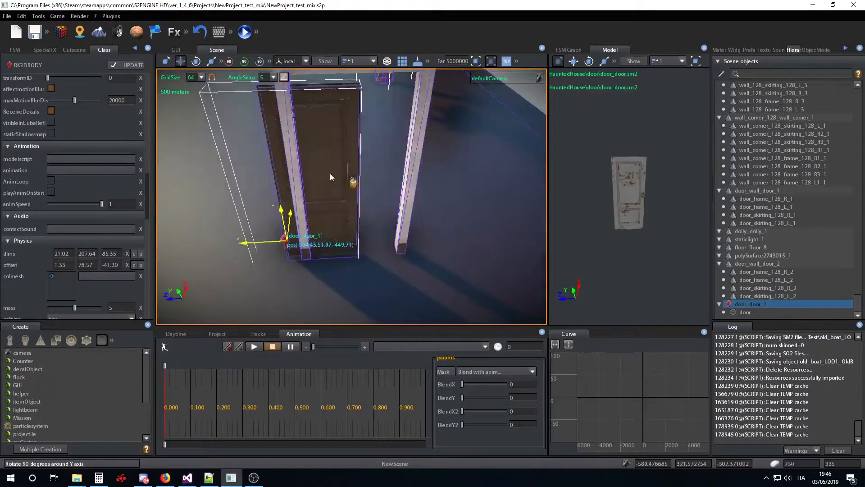
{"action": "left_click_drag", "start_coordinate": [264, 241], "coordinate": [270, 240]}
Fine-tune door_door_1's placement between the jambs of the wall opening, to about Z -484.
{"action": "key", "text": "w"}
{"action": "right_click_drag", "start_coordinate": [342, 268], "coordinate": [404, 254]}
{"action": "key", "text": "s"}
{"action": "key", "text": "w"}
{"action": "key", "text": "s"}
{"action": "right_click_drag", "start_coordinate": [325, 246], "coordinate": [241, 222]}
{"action": "key", "text": "a"}
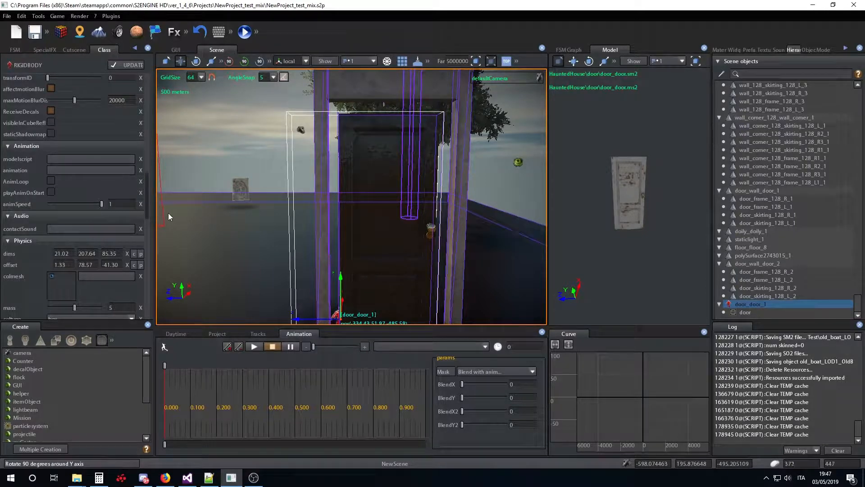
{"action": "scroll", "coordinate": [331, 263], "scroll_direction": "down", "scroll_amount": 3}
{"action": "right_click_drag", "start_coordinate": [330, 263], "coordinate": [337, 266]}
{"action": "middle_click_drag", "start_coordinate": [337, 266], "coordinate": [345, 262]}
{"action": "scroll", "coordinate": [345, 262], "scroll_direction": "up", "scroll_amount": 2}
{"action": "mouse_move", "coordinate": [345, 263]}
{"action": "right_mouse_down"}
{"action": "mouse_move", "coordinate": [336, 272]}
{"action": "mouse_move", "coordinate": [343, 270]}
{"action": "right_mouse_up"}
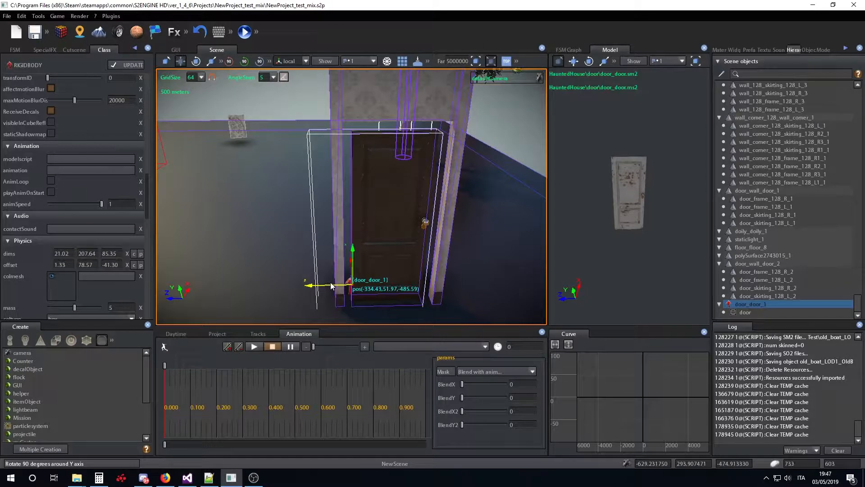
{"action": "mouse_move", "coordinate": [330, 284]}
{"action": "left_mouse_down"}
{"action": "mouse_move", "coordinate": [198, 289]}
{"action": "mouse_move", "coordinate": [331, 285]}
{"action": "left_mouse_up"}
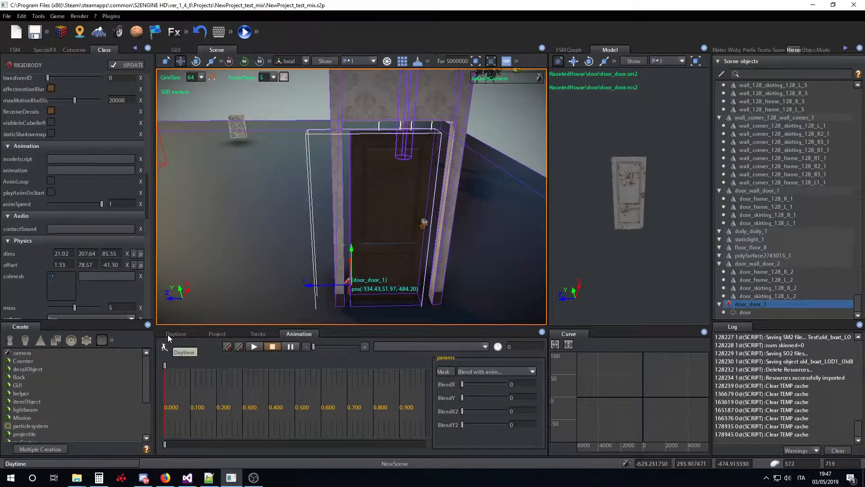
Browse the project's resource folders and open the ROOT folder to show its contents.
{"action": "left_click", "coordinate": [219, 333]}
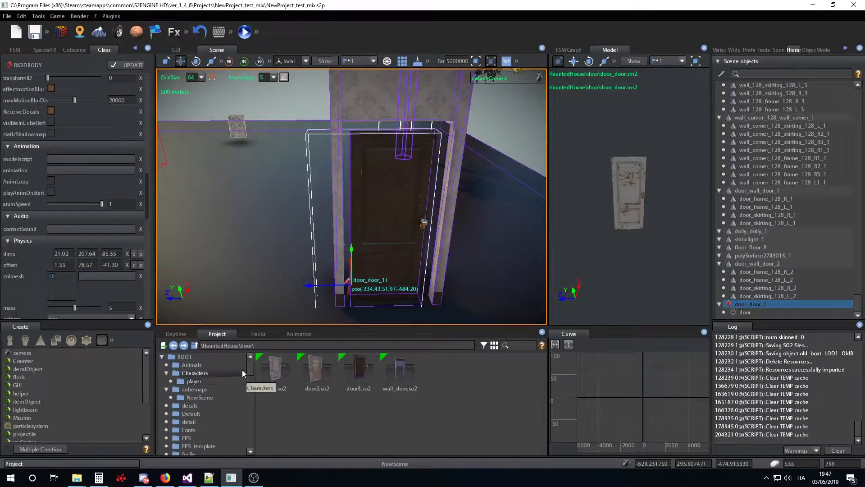
{"action": "left_click_drag", "start_coordinate": [252, 369], "coordinate": [254, 473]}
{"action": "scroll", "coordinate": [199, 422], "scroll_direction": "up", "scroll_amount": 5}
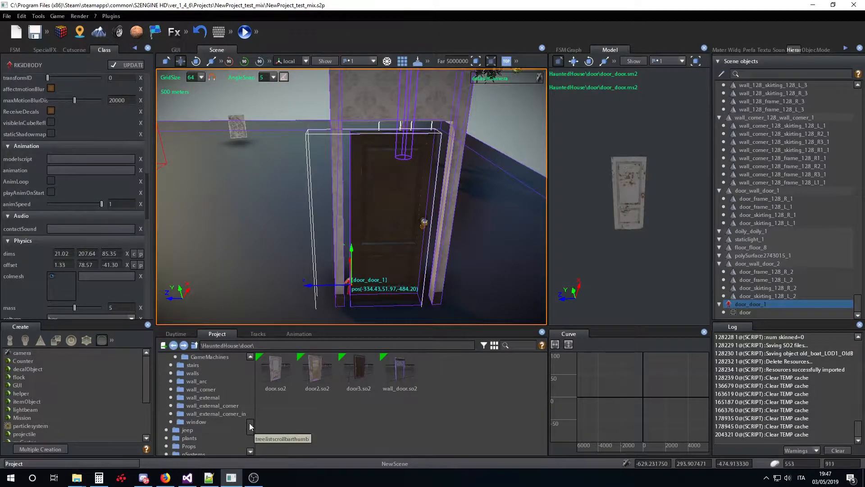
{"action": "scroll", "coordinate": [236, 439], "scroll_direction": "down", "scroll_amount": 1}
{"action": "scroll", "coordinate": [212, 396], "scroll_direction": "up", "scroll_amount": 10}
{"action": "left_click", "coordinate": [206, 354]}
{"action": "scroll", "coordinate": [382, 420], "scroll_direction": "down", "scroll_amount": 5}
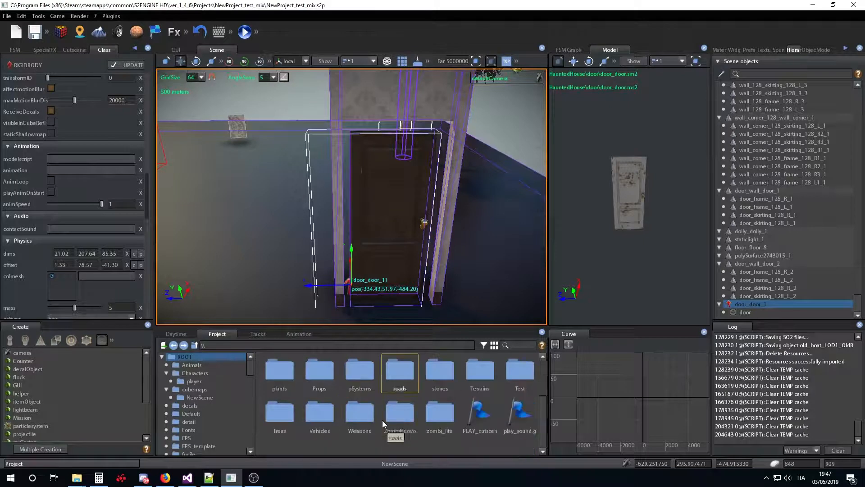
{"action": "right_click", "coordinate": [482, 426]}
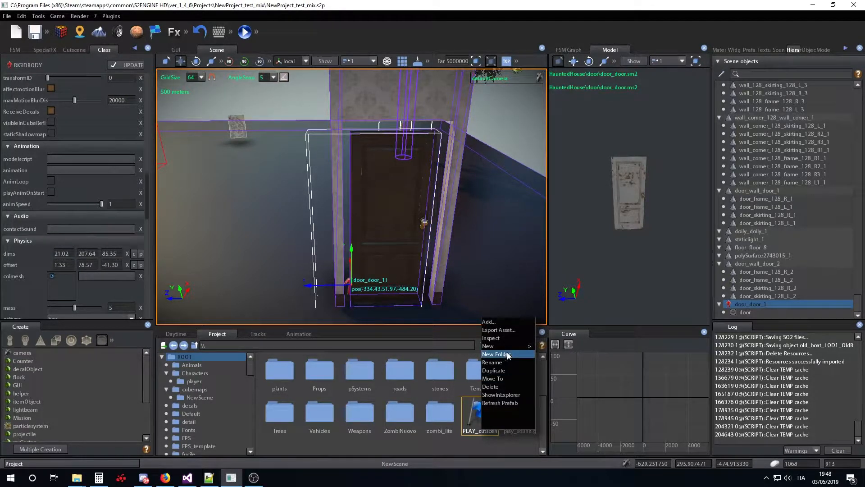
{"action": "mouse_move", "coordinate": [503, 350]}
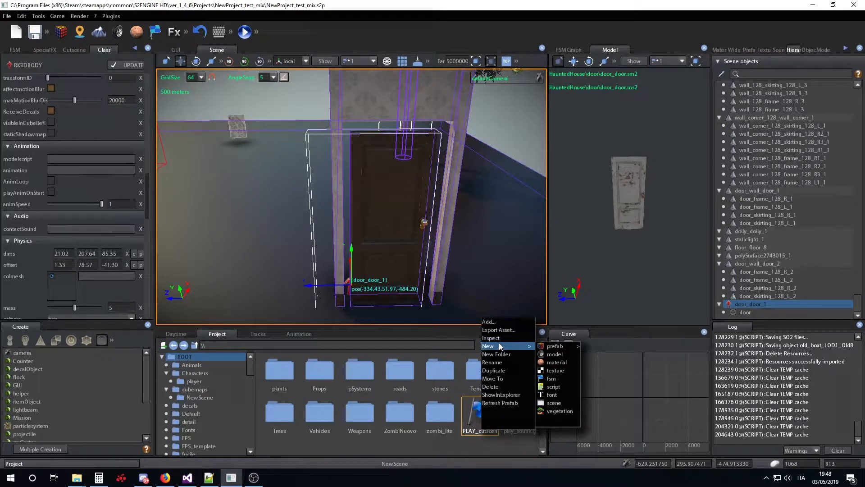
{"action": "left_click", "coordinate": [594, 377]}
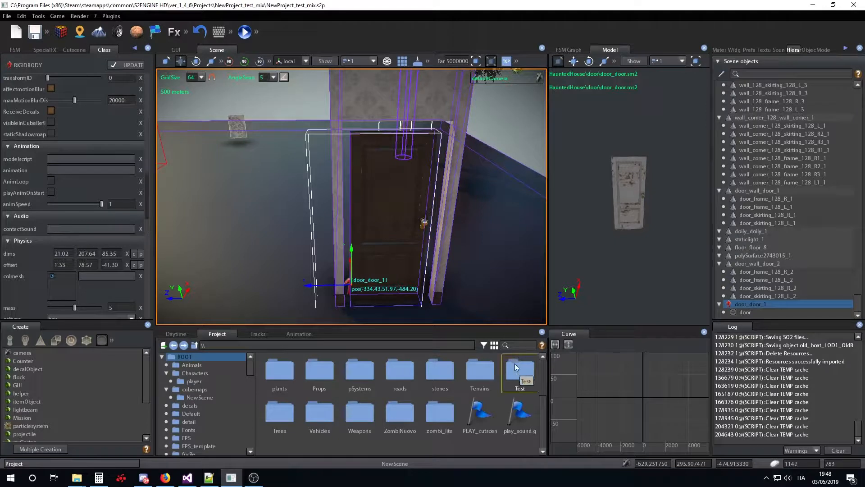
{"action": "right_click", "coordinate": [482, 416]}
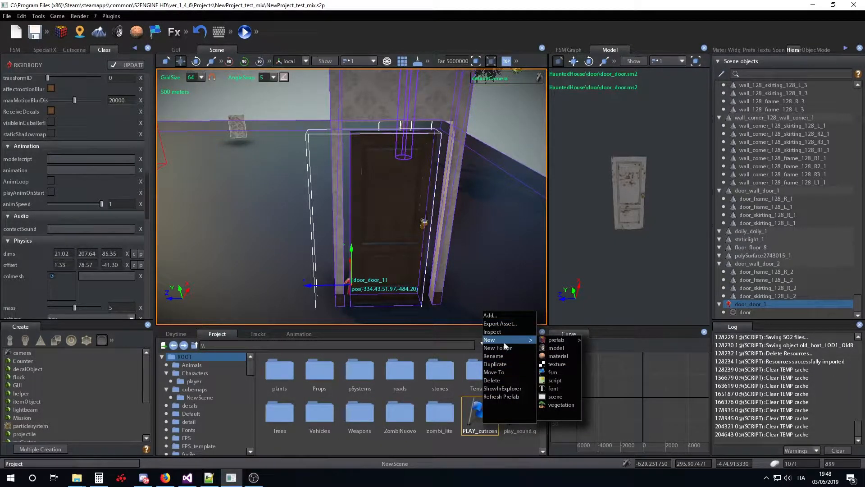
{"action": "left_click", "coordinate": [559, 344]}
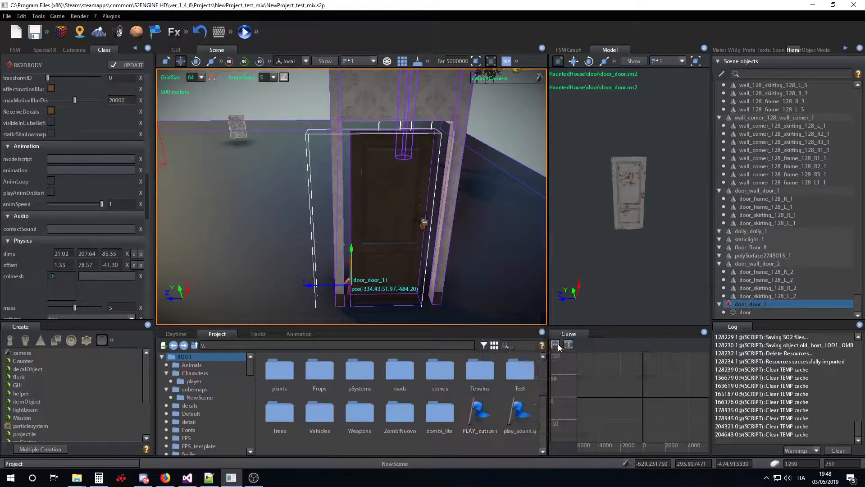
Create a new fsm resource named door_logic in the ROOT folder.
{"action": "right_click", "coordinate": [482, 420]}
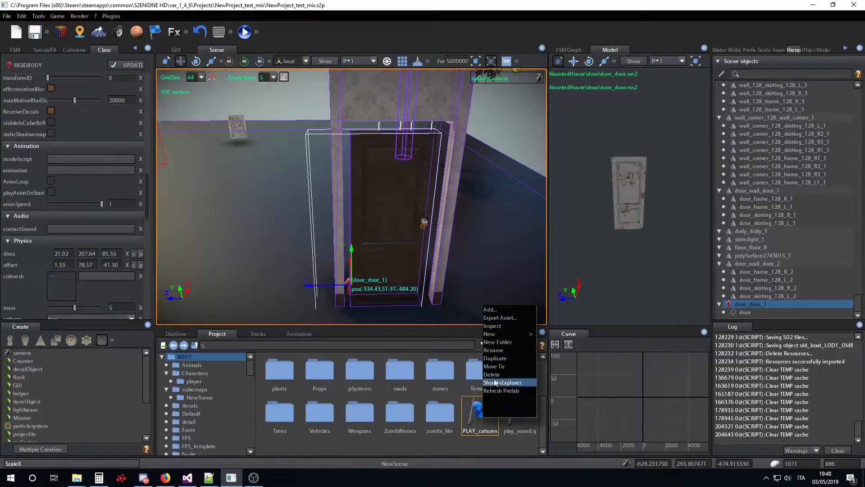
{"action": "mouse_move", "coordinate": [528, 334]}
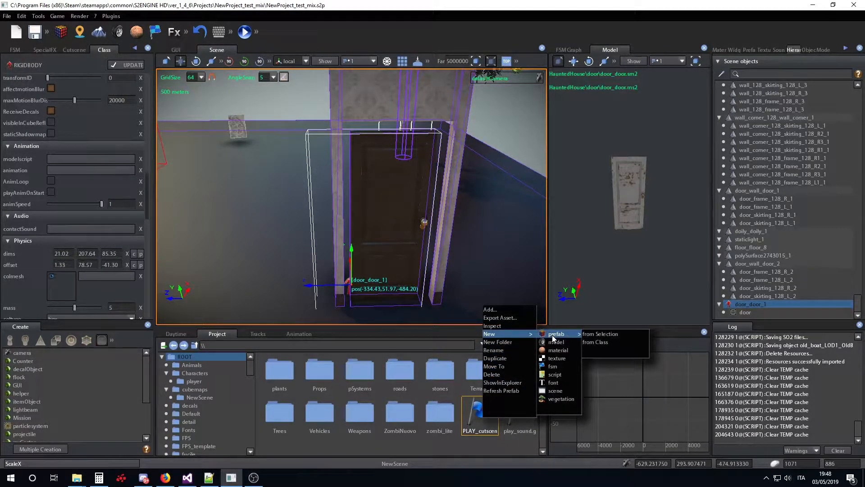
{"action": "left_click", "coordinate": [562, 367]}
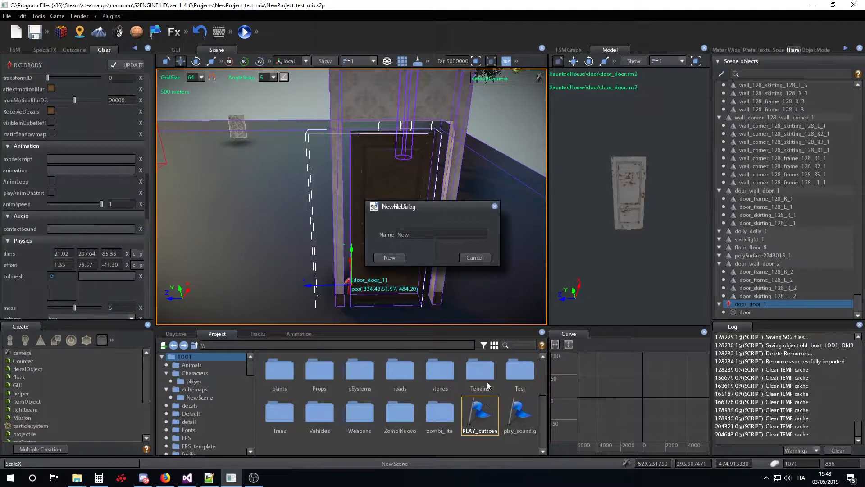
{"action": "left_click", "coordinate": [415, 235]}
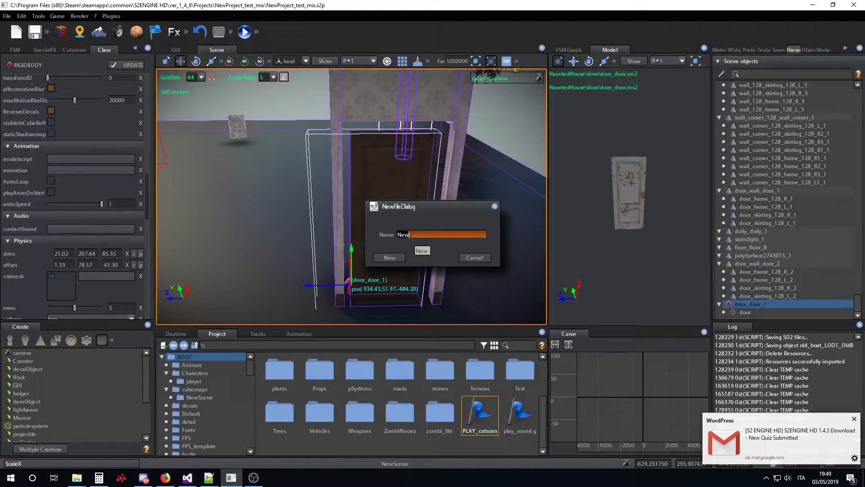
{"action": "key", "text": "BackSpace"}
{"action": "key", "text": "BackSpace"}
{"action": "key", "text": "BackSpace"}
{"action": "type", "text": "door"}
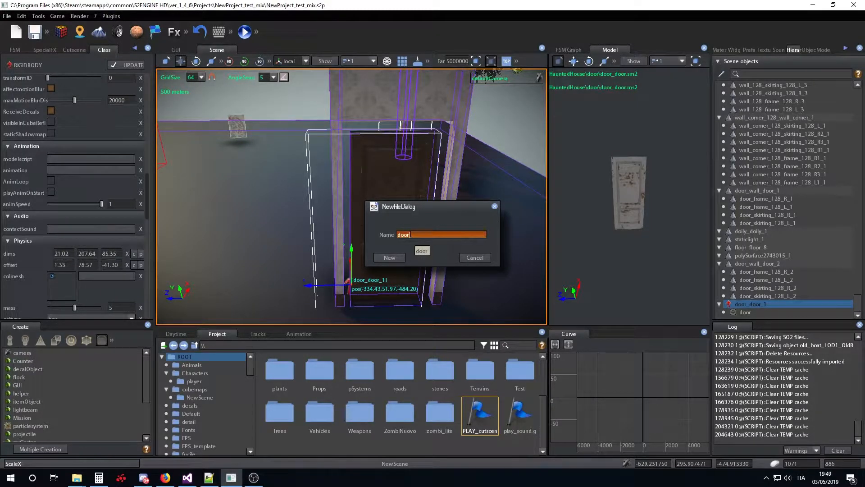
{"action": "type", "text": "_logic"}
{"action": "key", "text": "Return"}
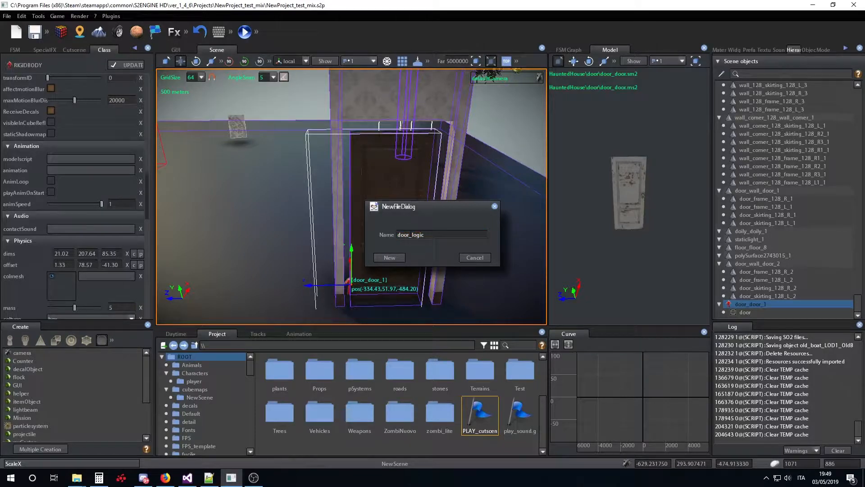
{"action": "left_click", "coordinate": [400, 256]}
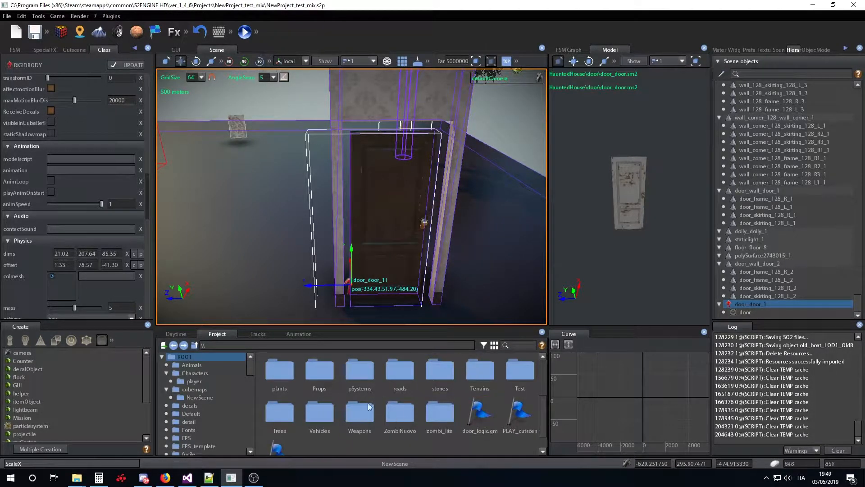
Assign the door_logic fsm to door_door_1 in the scene and open it in the FSM graph.
{"action": "scroll", "coordinate": [369, 399], "scroll_direction": "down", "scroll_amount": 1}
{"action": "left_click_drag", "start_coordinate": [476, 373], "coordinate": [393, 232]}
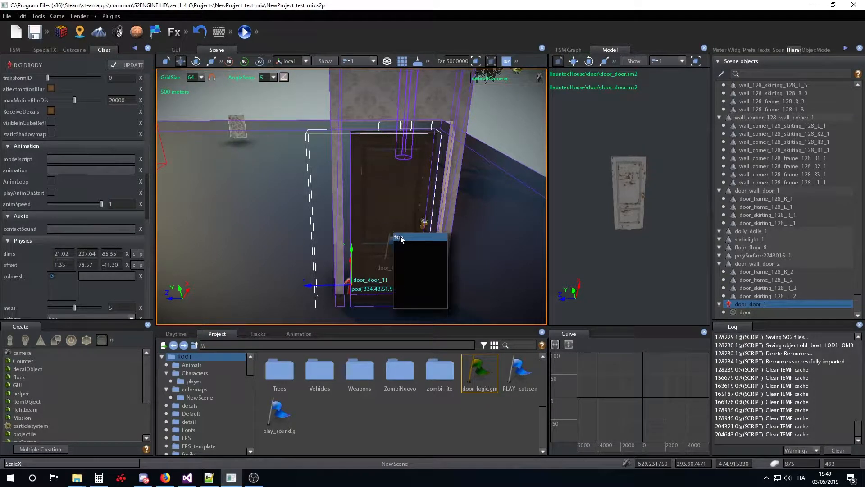
{"action": "left_click", "coordinate": [400, 237]}
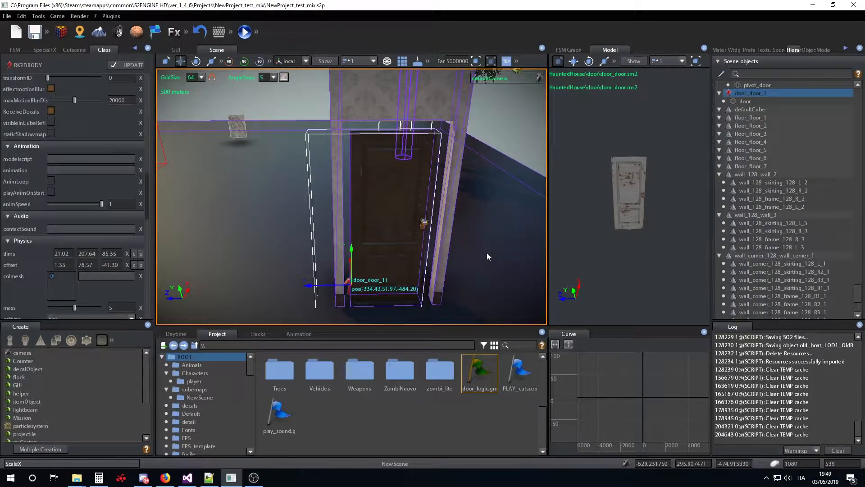
{"action": "right_click_drag", "start_coordinate": [334, 226], "coordinate": [338, 224]}
{"action": "scroll", "coordinate": [95, 176], "scroll_direction": "up", "scroll_amount": 3}
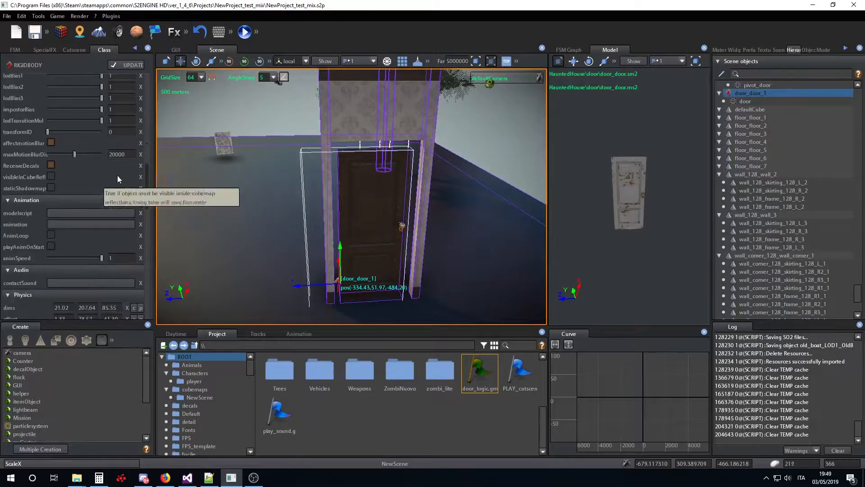
{"action": "right_click", "coordinate": [378, 193]}
{"action": "left_click", "coordinate": [418, 205]}
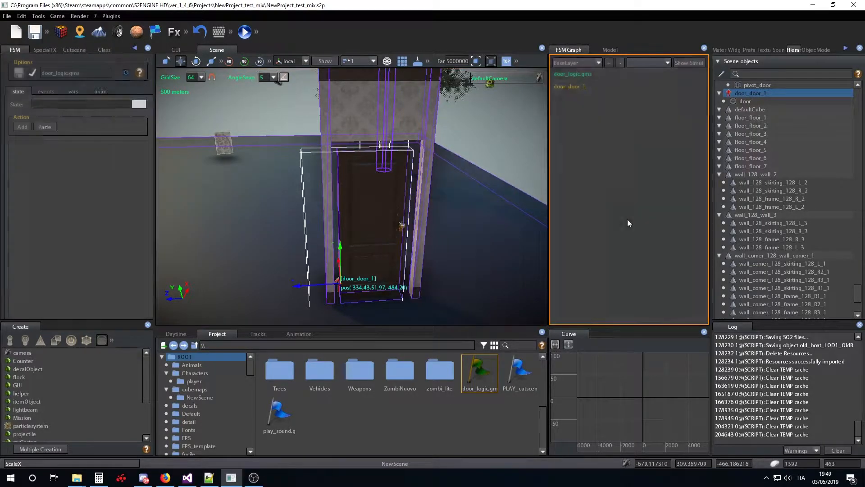
Add a state to the empty door_logic graph and name it CLOSED.
{"action": "right_click", "coordinate": [599, 154]}
{"action": "left_click", "coordinate": [612, 158]}
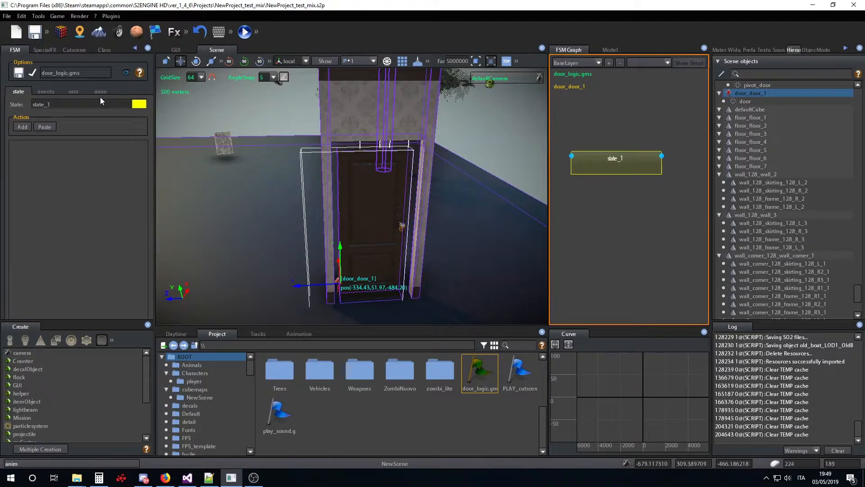
{"action": "double_click", "coordinate": [111, 103]}
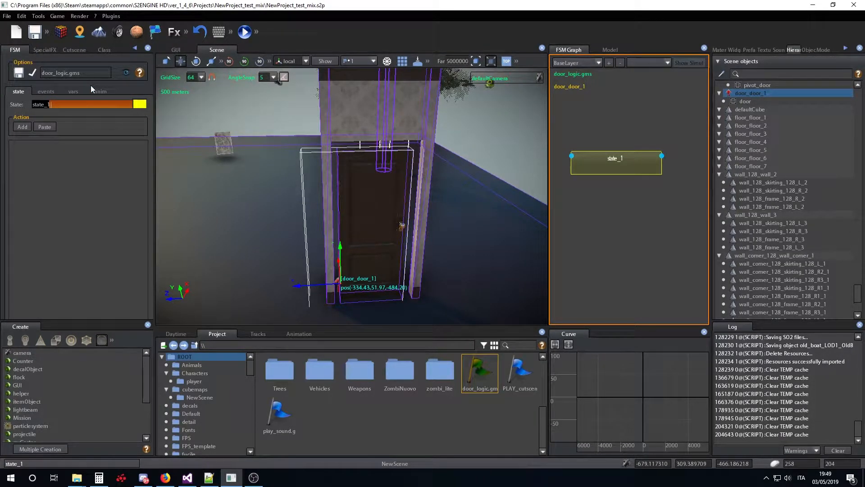
{"action": "type", "text": "CLOSED"}
{"action": "key", "text": "Return"}
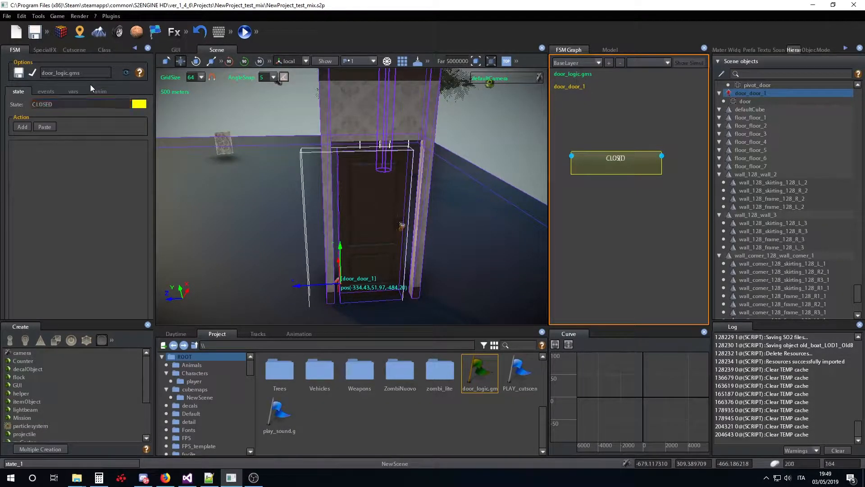
Add a transition to the CLOSED state with ACTION as its event, and move the state higher in the graph.
{"action": "left_click_drag", "start_coordinate": [587, 162], "coordinate": [616, 148]}
{"action": "right_click", "coordinate": [621, 152]}
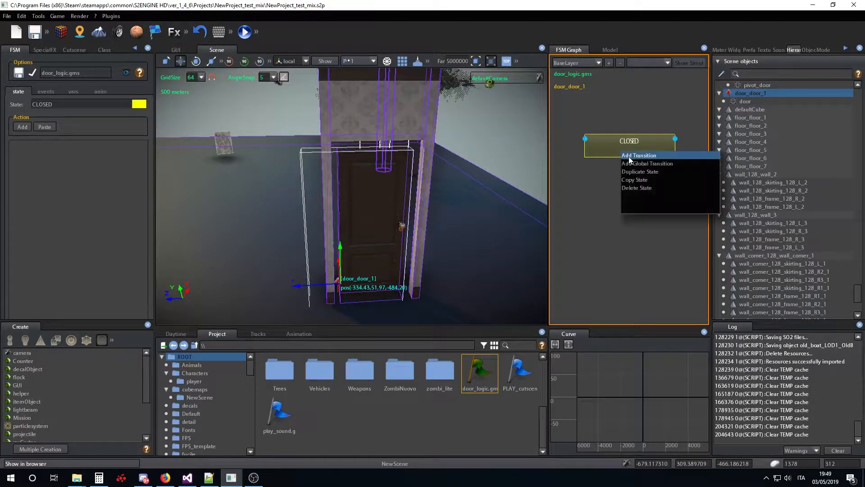
{"action": "left_click", "coordinate": [630, 158]}
{"action": "left_click", "coordinate": [665, 162]}
{"action": "mouse_move", "coordinate": [668, 174]}
{"action": "left_mouse_down"}
{"action": "mouse_move", "coordinate": [667, 239]}
{"action": "mouse_move", "coordinate": [665, 186]}
{"action": "left_mouse_up"}
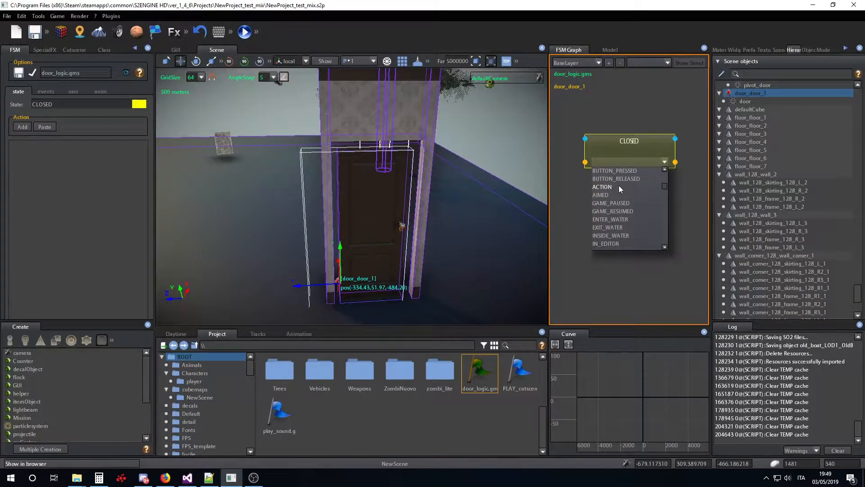
{"action": "left_click", "coordinate": [618, 187]}
{"action": "left_click_drag", "start_coordinate": [618, 145], "coordinate": [623, 119]}
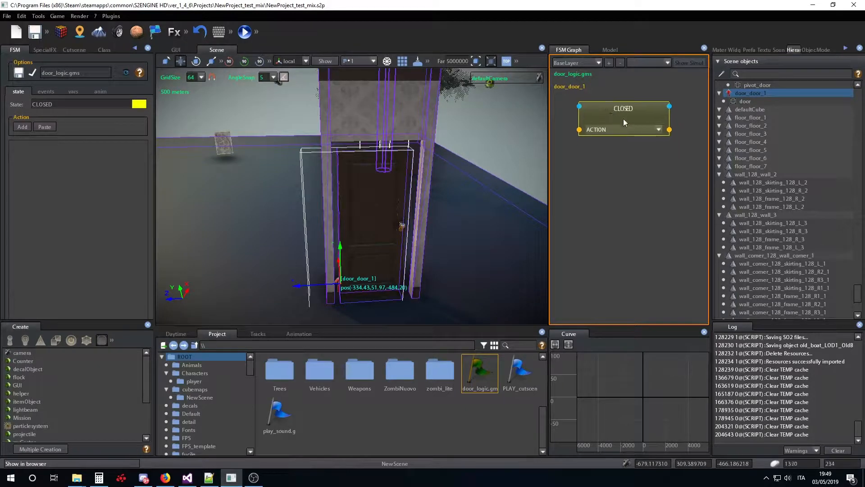
Add a second state below CLOSED and name it OPENING.
{"action": "right_click", "coordinate": [608, 185]}
{"action": "left_click", "coordinate": [618, 189]}
{"action": "left_click_drag", "start_coordinate": [644, 199], "coordinate": [610, 196]}
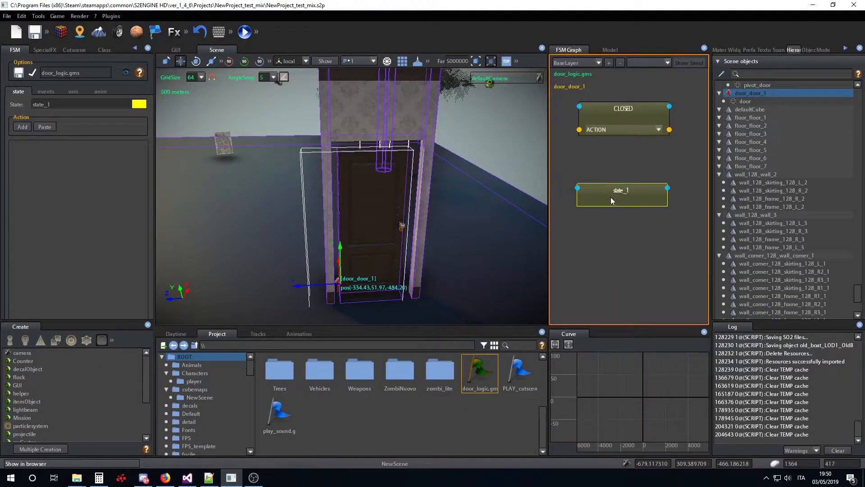
{"action": "left_click", "coordinate": [66, 106]}
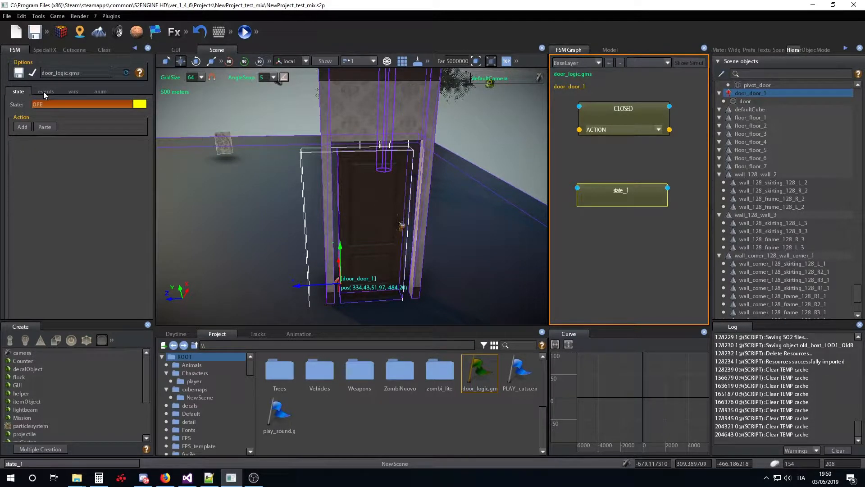
{"action": "type", "text": "G"}
{"action": "key", "text": "Return"}
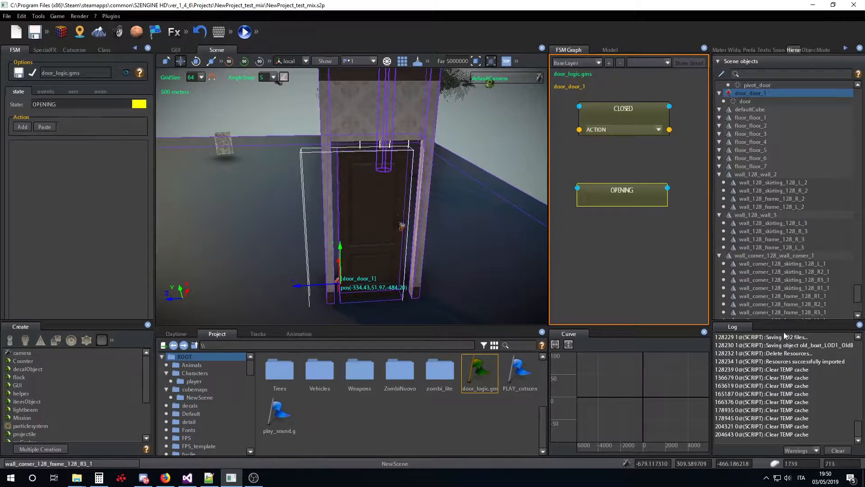
Link the ACTION transition of CLOSED to the OPENING state and colour OPENING red (R 1, G 0, B 0).
{"action": "left_click_drag", "start_coordinate": [674, 144], "coordinate": [645, 179]}
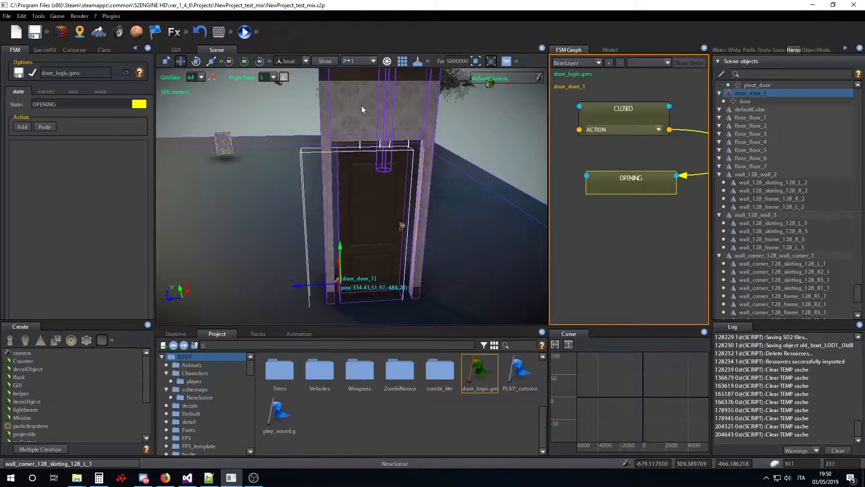
{"action": "left_click", "coordinate": [143, 103]}
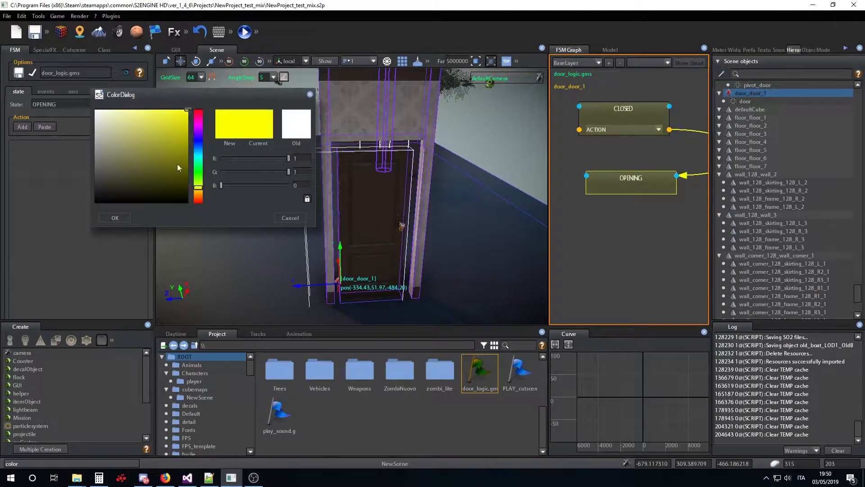
{"action": "left_click", "coordinate": [197, 117]}
{"action": "left_click_drag", "start_coordinate": [197, 117], "coordinate": [197, 109]}
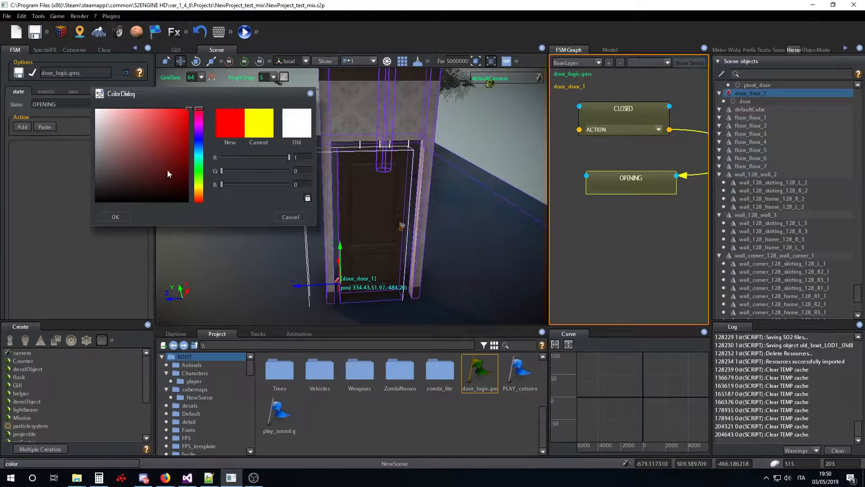
{"action": "left_click", "coordinate": [116, 218]}
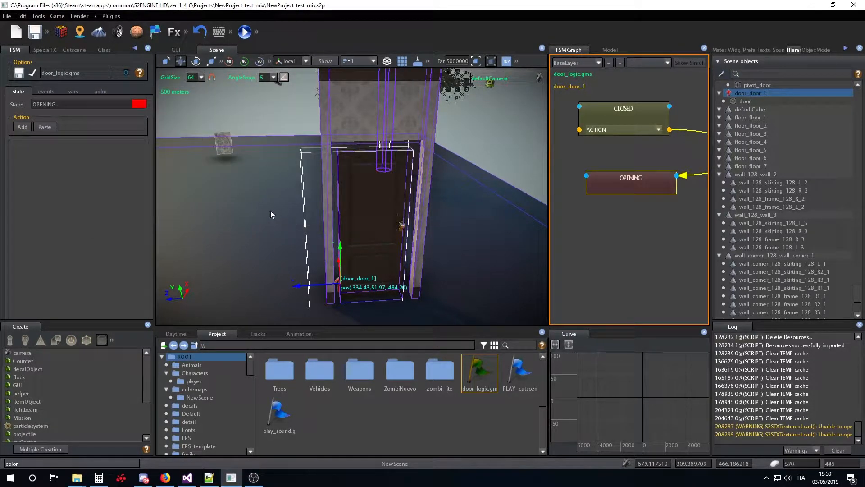
Add the Translate object action to the OPENING state.
{"action": "left_click", "coordinate": [22, 127]}
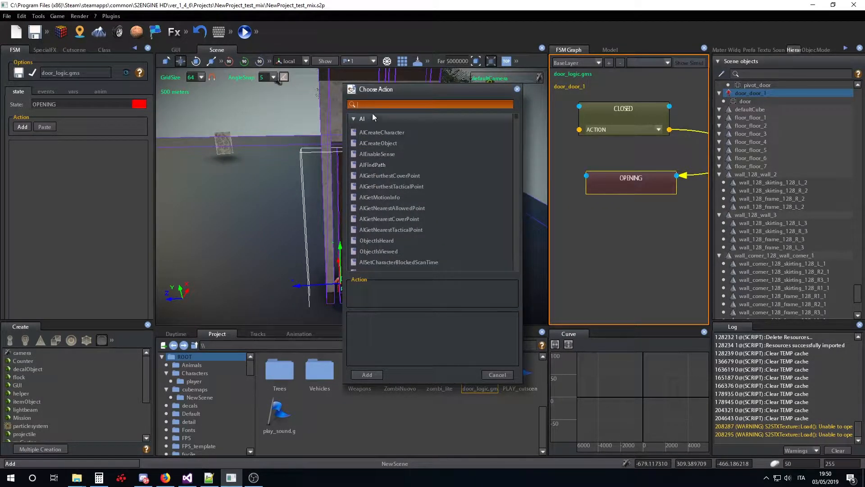
{"action": "type", "text": "translat"}
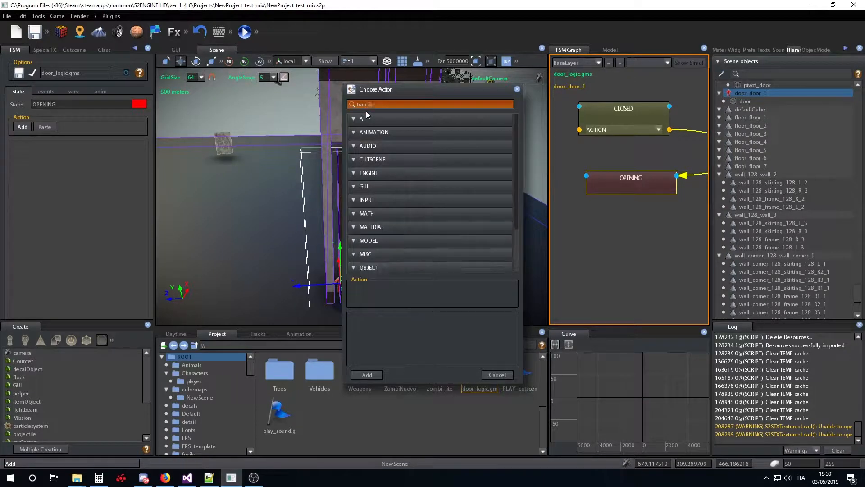
{"action": "scroll", "coordinate": [432, 199], "scroll_direction": "down", "scroll_amount": 3}
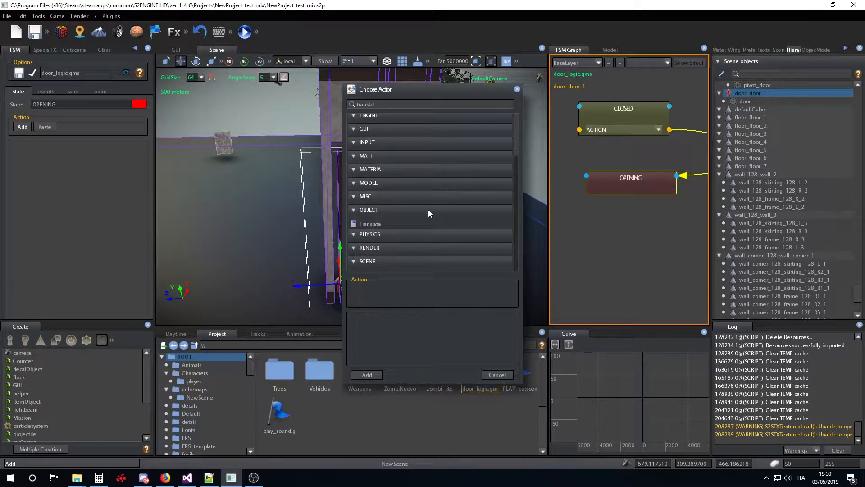
{"action": "left_click", "coordinate": [388, 221]}
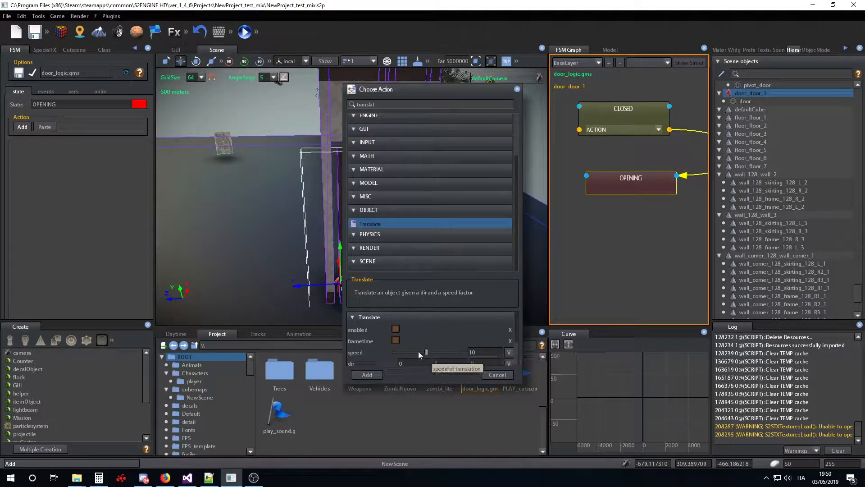
{"action": "left_click", "coordinate": [367, 374]}
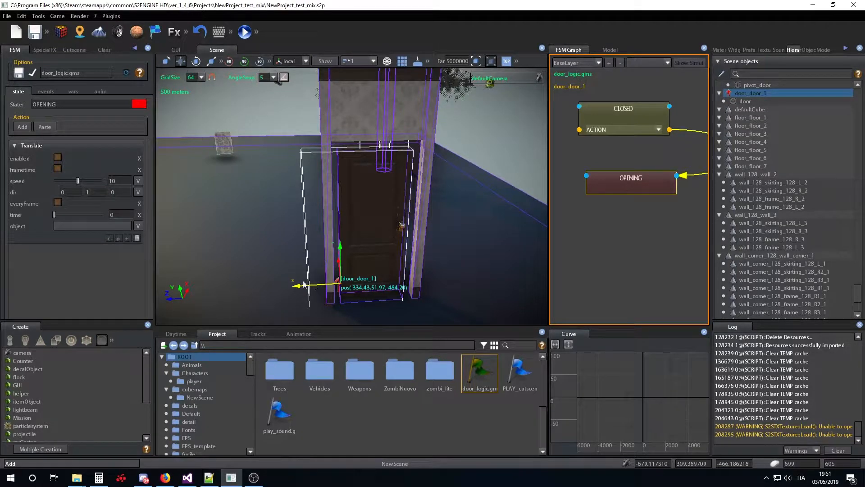
Set the Translate action's direction to 0, 0, 1 and apply the fsm changes.
{"action": "left_click", "coordinate": [70, 176]}
{"action": "left_click", "coordinate": [119, 191]}
{"action": "type", "text": "1"}
{"action": "key", "text": "Return"}
{"action": "left_click", "coordinate": [32, 73]}
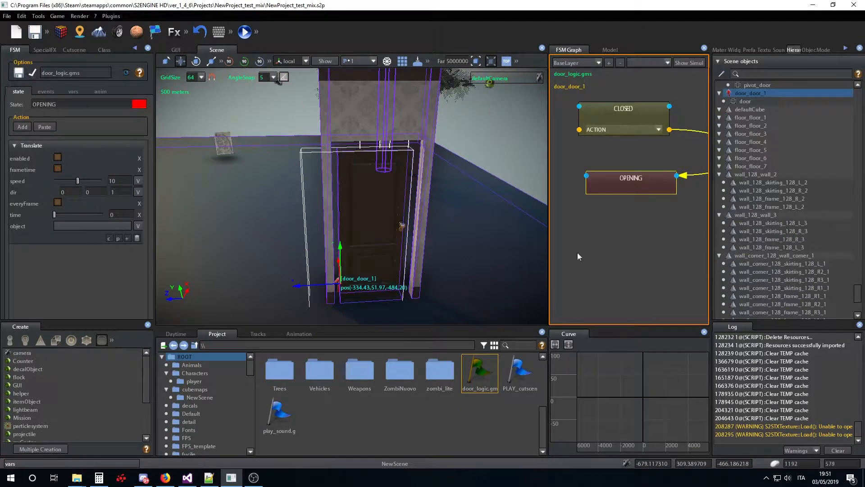
Add a global START transition to the OPENING state and apply the fsm to test the door's translation.
{"action": "left_click_drag", "start_coordinate": [617, 190], "coordinate": [612, 229]}
{"action": "right_click", "coordinate": [613, 220]}
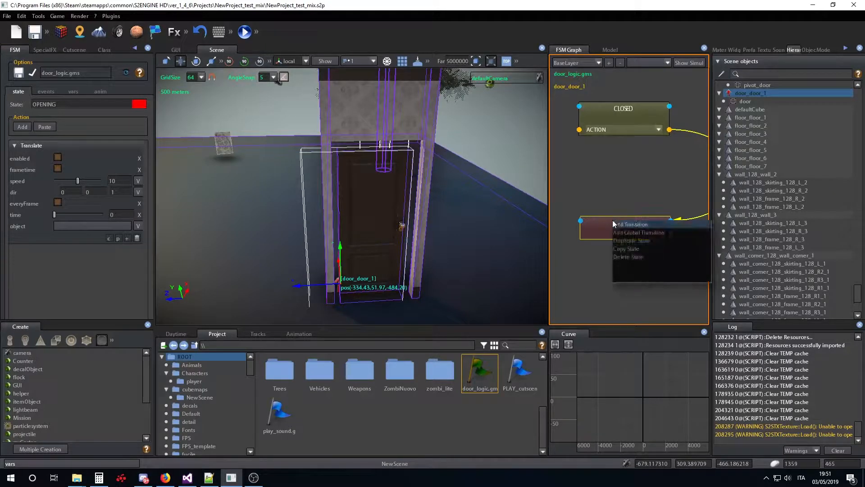
{"action": "left_click", "coordinate": [635, 225]}
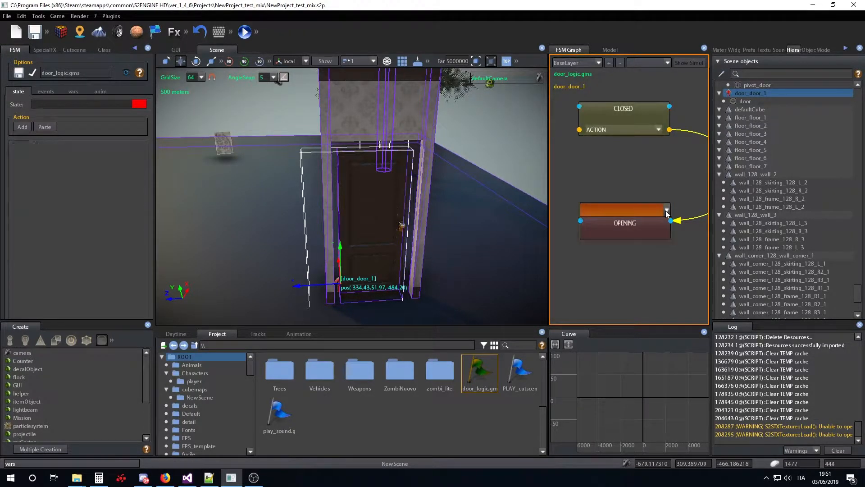
{"action": "left_click", "coordinate": [617, 214]}
{"action": "left_click", "coordinate": [613, 220]}
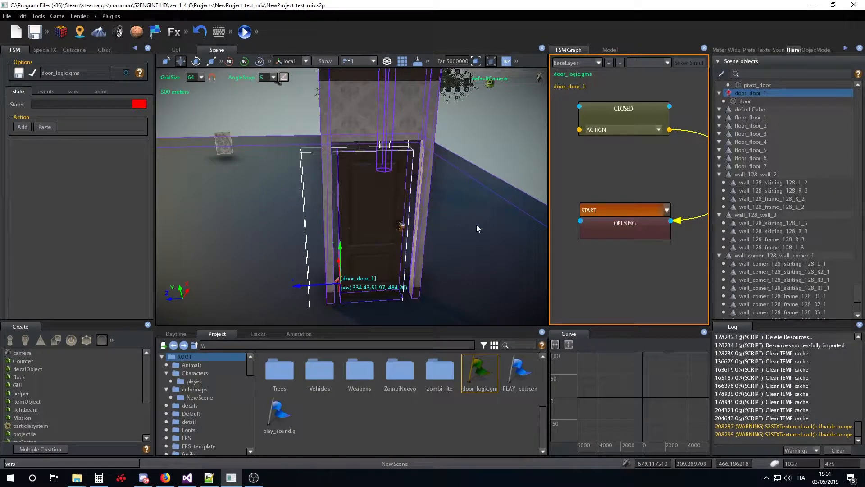
{"action": "left_click", "coordinate": [620, 228]}
{"action": "left_click", "coordinate": [33, 73]}
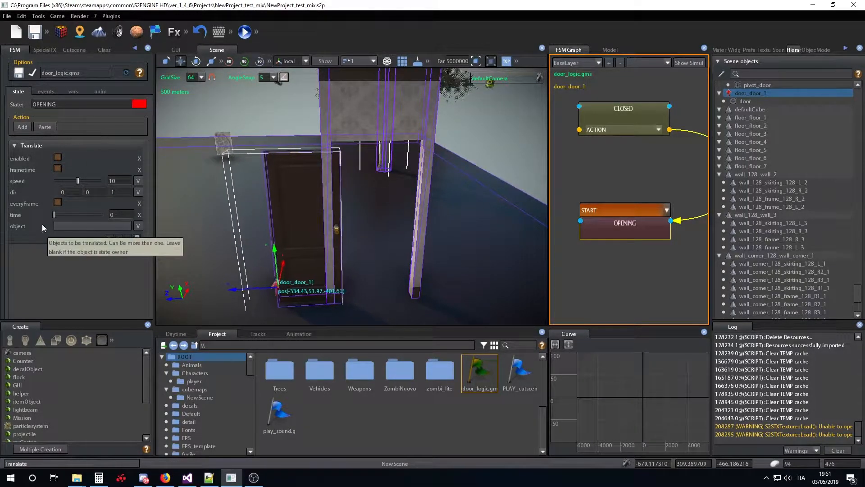
Test the Translate action with time 5 and speeds of 5 and 50, moving the door back to the wall opening.
{"action": "left_click", "coordinate": [121, 214]}
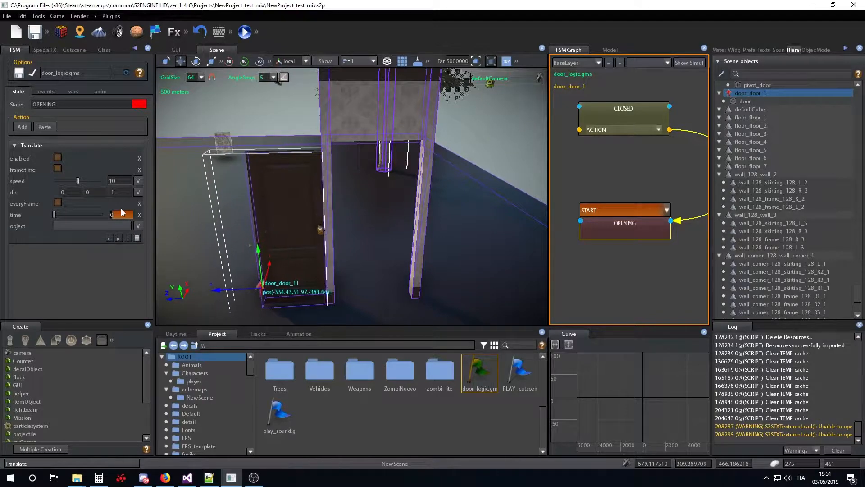
{"action": "type", "text": "5"}
{"action": "key", "text": "Return"}
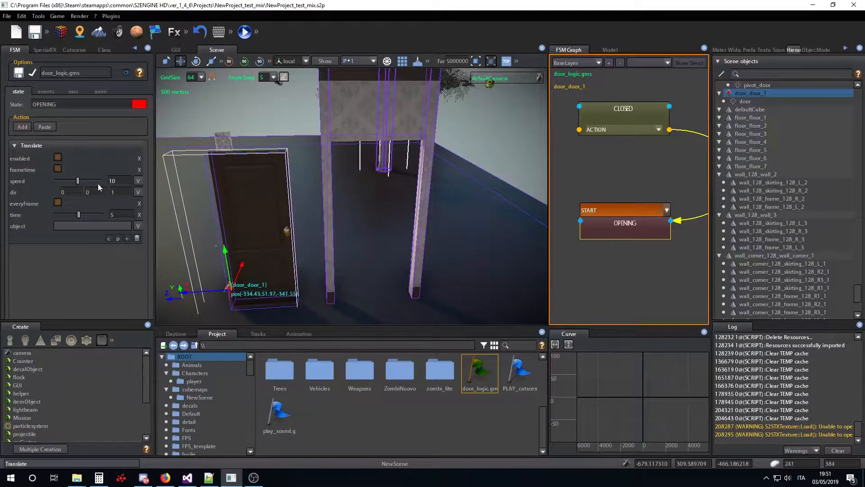
{"action": "left_click", "coordinate": [113, 180]}
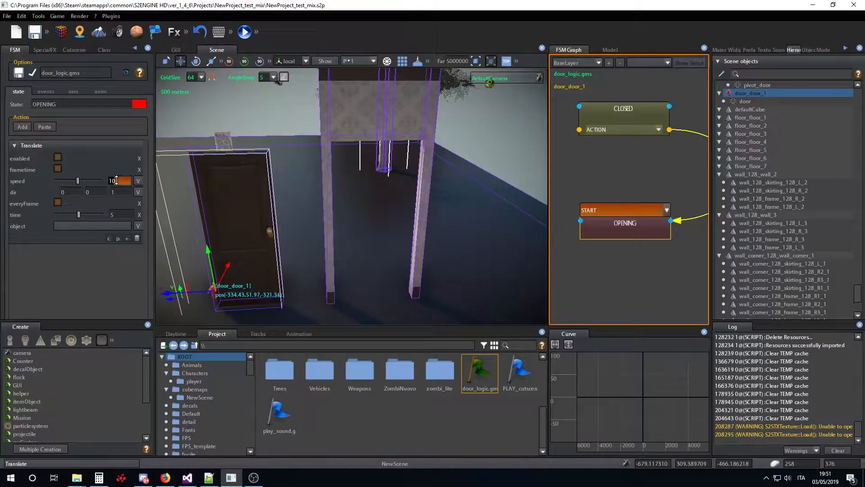
{"action": "key", "text": "Return"}
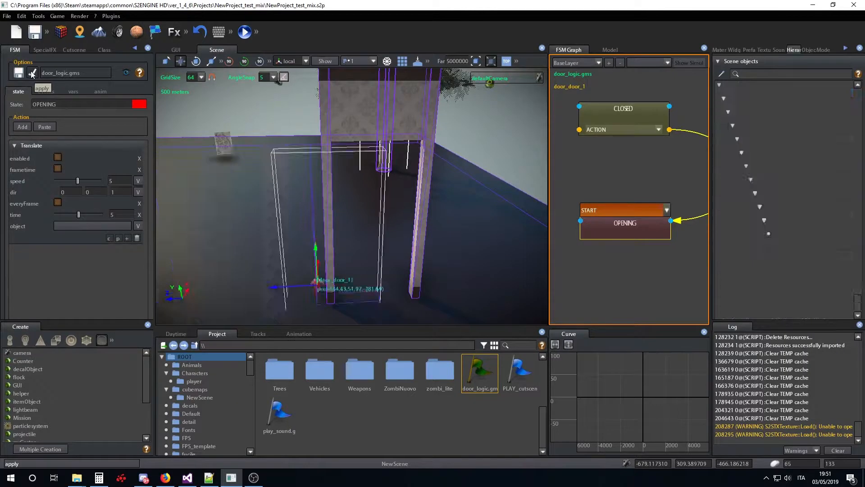
{"action": "left_click_drag", "start_coordinate": [169, 293], "coordinate": [242, 284]}
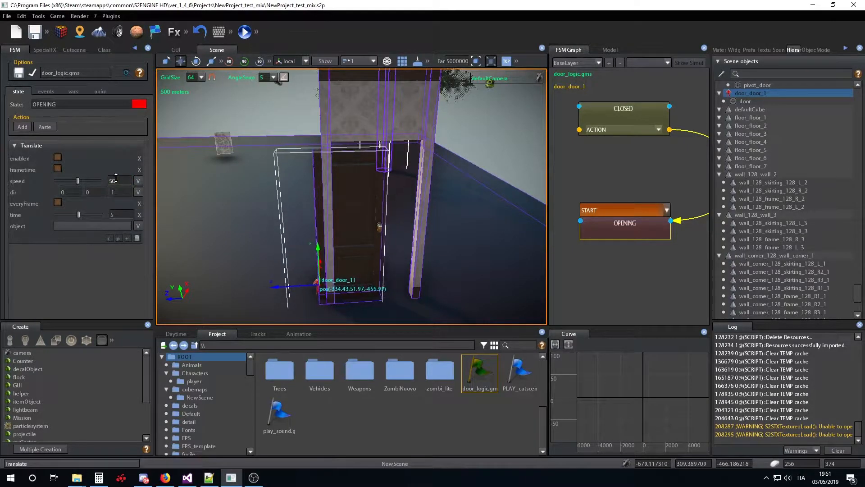
Set the Translate action's time to 1 and apply the fsm changes.
{"action": "double_click", "coordinate": [113, 215]}
{"action": "type", "text": "1"}
{"action": "key", "text": "Return"}
{"action": "left_click", "coordinate": [34, 77]}
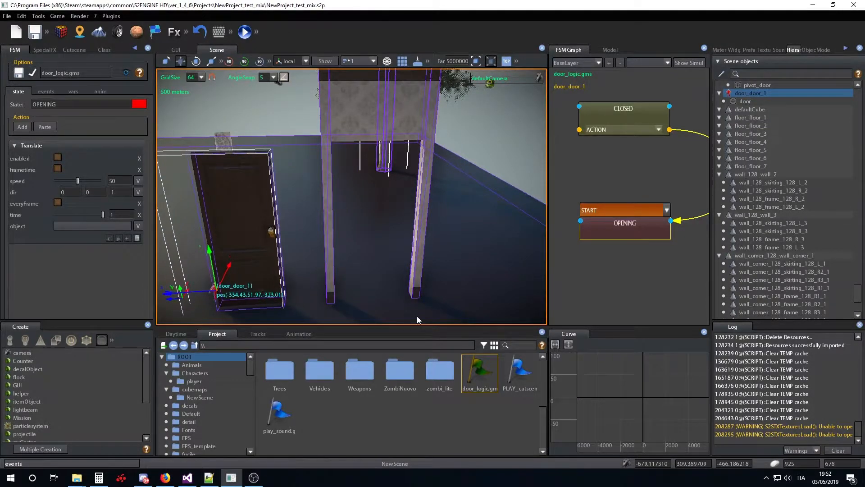
Disable everyFrame in the Translate action, move the door back along its Z axis and reapply the fsm to test it.
{"action": "left_click", "coordinate": [57, 202]}
{"action": "left_click", "coordinate": [35, 77]}
{"action": "right_click_drag", "start_coordinate": [266, 225], "coordinate": [241, 245]}
{"action": "left_click_drag", "start_coordinate": [179, 216], "coordinate": [265, 219]}
{"action": "right_click_drag", "start_coordinate": [264, 215], "coordinate": [177, 167]}
{"action": "left_click", "coordinate": [33, 73]}
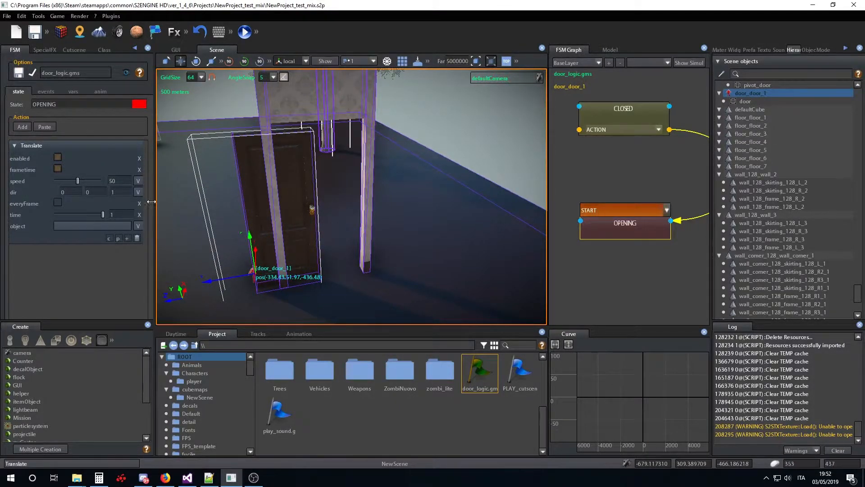
Try a Translate speed of 500, moving the door back into the opening and applying the fsm.
{"action": "left_click", "coordinate": [119, 181]}
{"action": "type", "text": "0"}
{"action": "key", "text": "Return"}
{"action": "left_click_drag", "start_coordinate": [235, 277], "coordinate": [257, 277]}
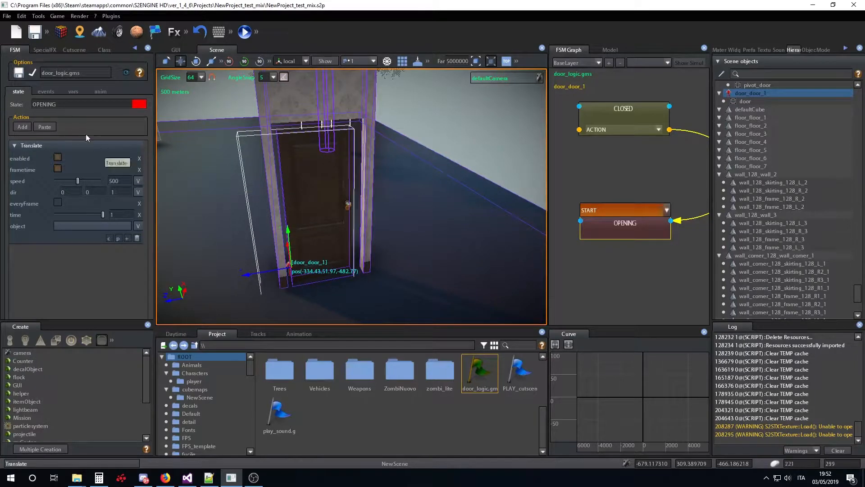
{"action": "left_click", "coordinate": [34, 74]}
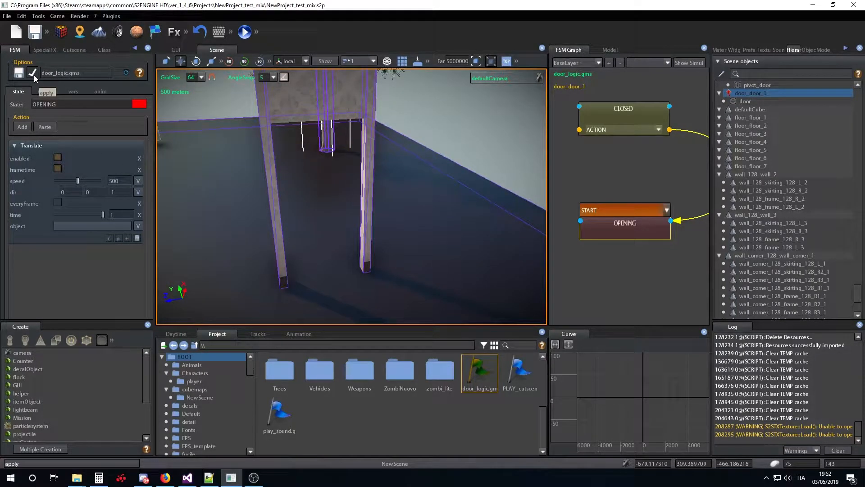
Set the Translate speed to 100, reposition the door in the wall opening and apply the fsm to test the sliding distance.
{"action": "right_click_drag", "start_coordinate": [265, 229], "coordinate": [223, 226]}
{"action": "double_click", "coordinate": [126, 182]}
{"action": "type", "text": "100"}
{"action": "key", "text": "Return"}
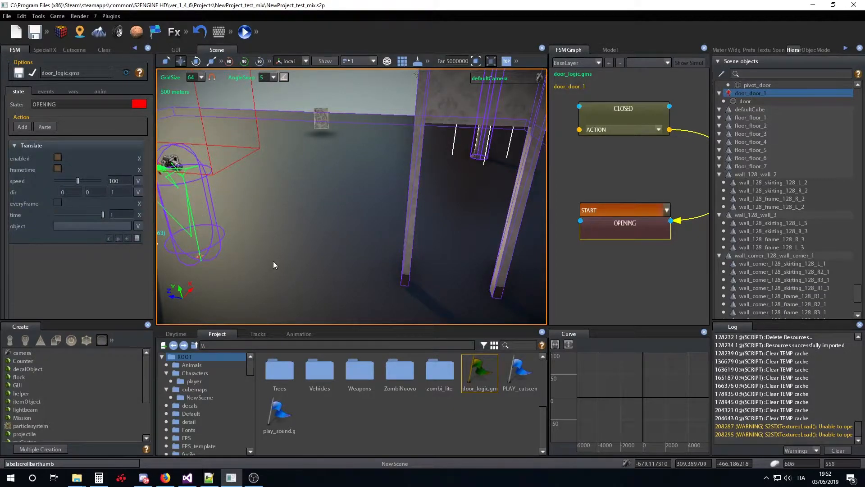
{"action": "right_click_drag", "start_coordinate": [275, 263], "coordinate": [241, 257]}
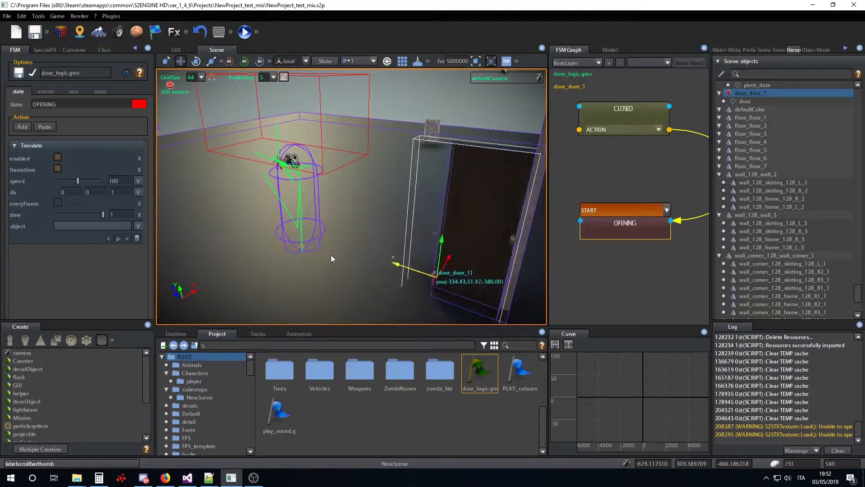
{"action": "right_click_drag", "start_coordinate": [342, 250], "coordinate": [415, 253]}
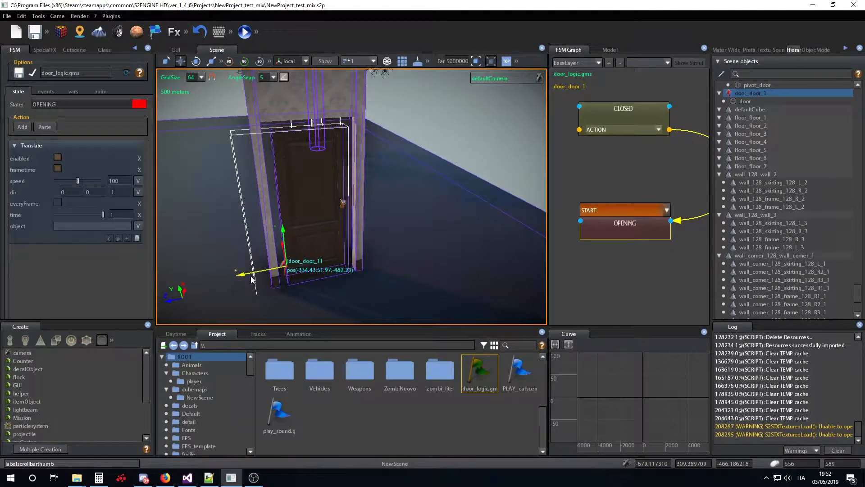
{"action": "left_click", "coordinate": [33, 77]}
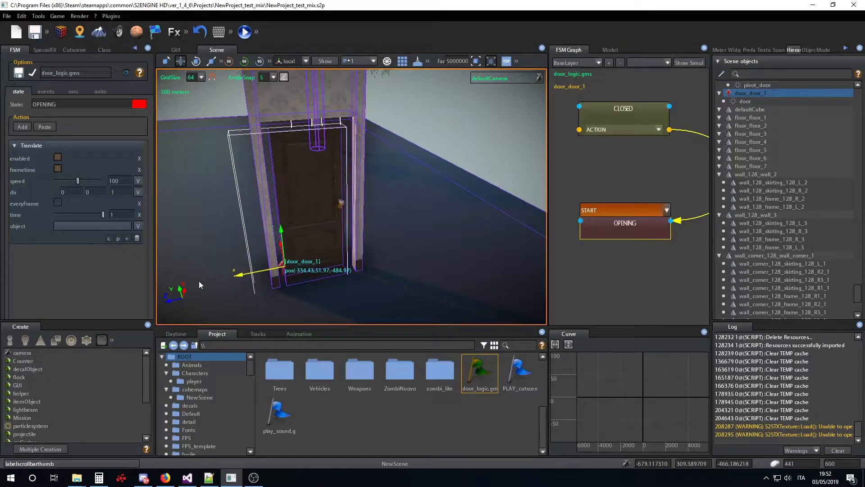
{"action": "left_click", "coordinate": [34, 72]}
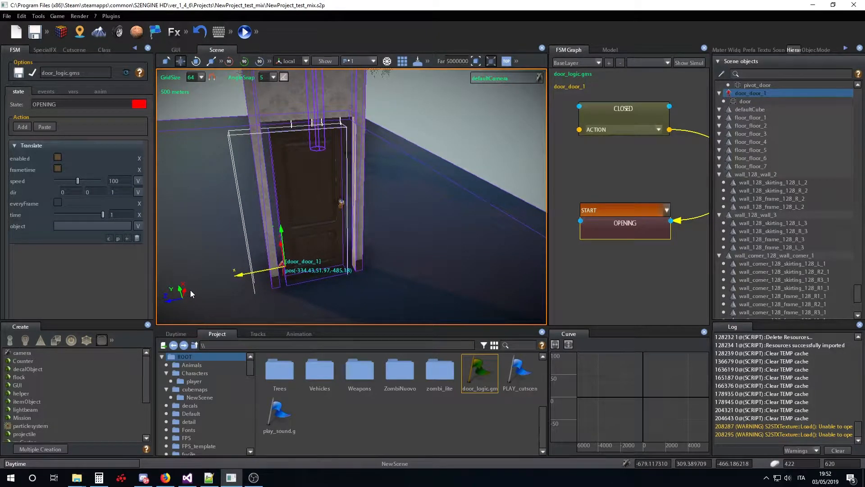
Add a state below OPENING, name it OPENED and colour it green (R 0, G 1, B 0.27).
{"action": "left_click_drag", "start_coordinate": [609, 239], "coordinate": [608, 185]}
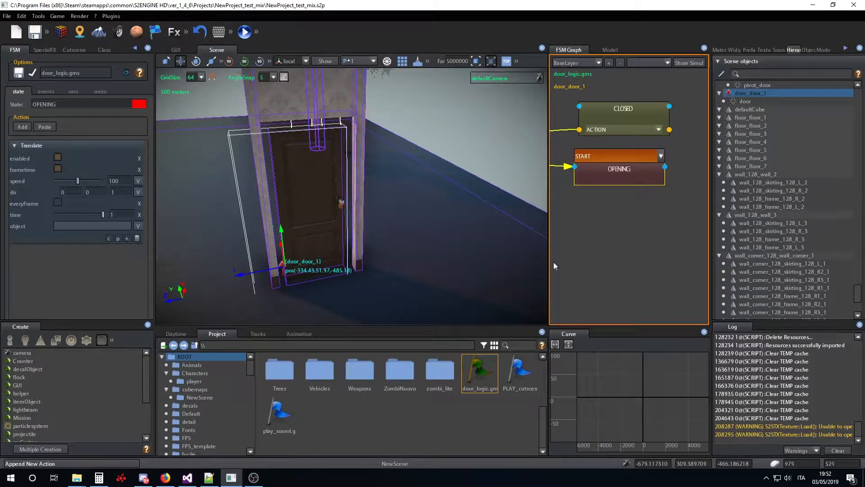
{"action": "right_click", "coordinate": [609, 206]}
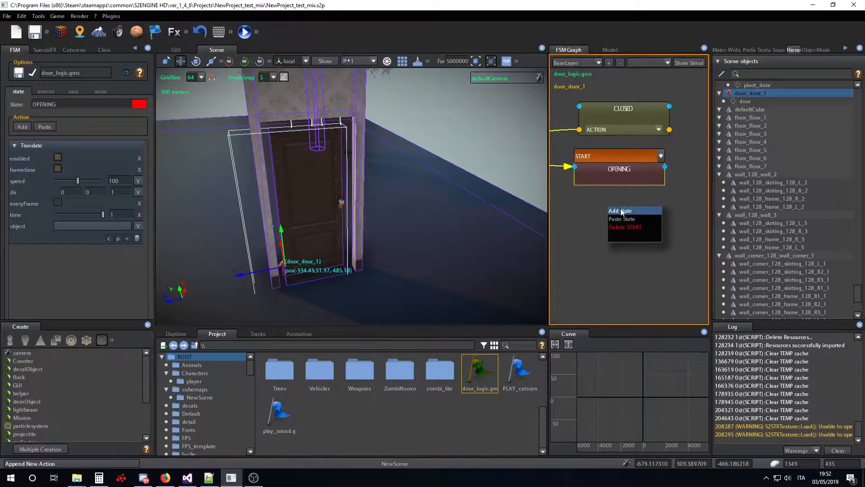
{"action": "left_click", "coordinate": [621, 209]}
{"action": "left_click_drag", "start_coordinate": [658, 228], "coordinate": [611, 232]}
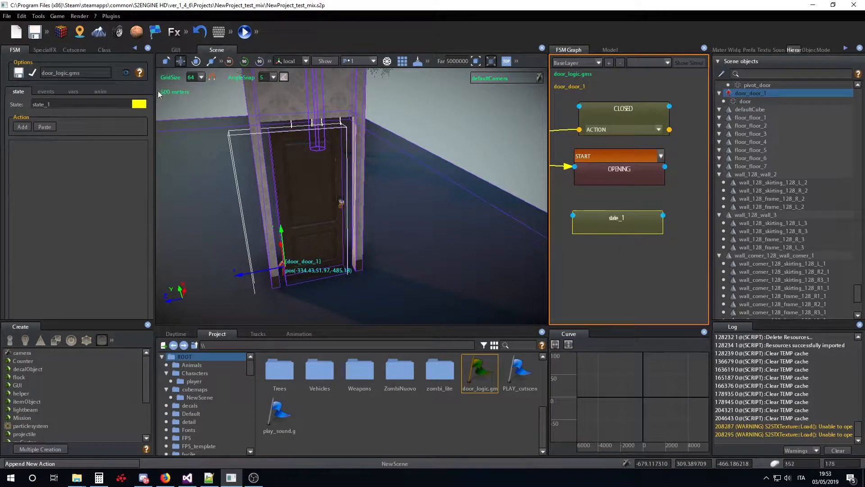
{"action": "left_click", "coordinate": [139, 104]}
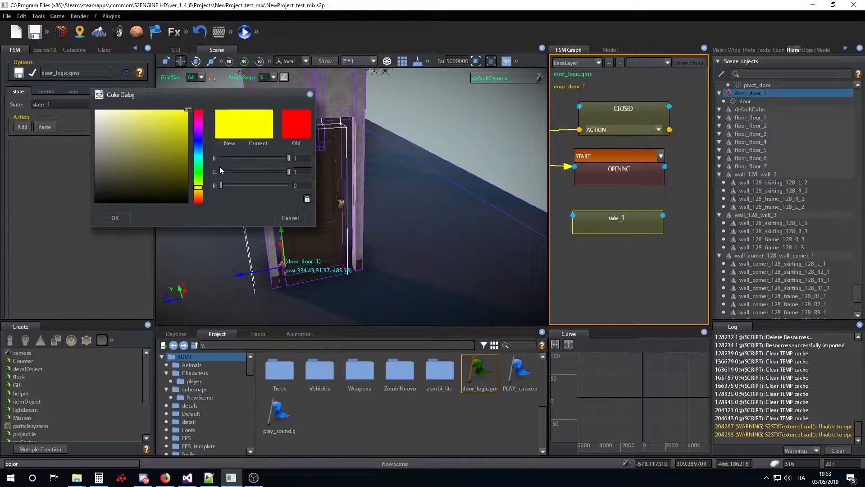
{"action": "left_click", "coordinate": [194, 167]}
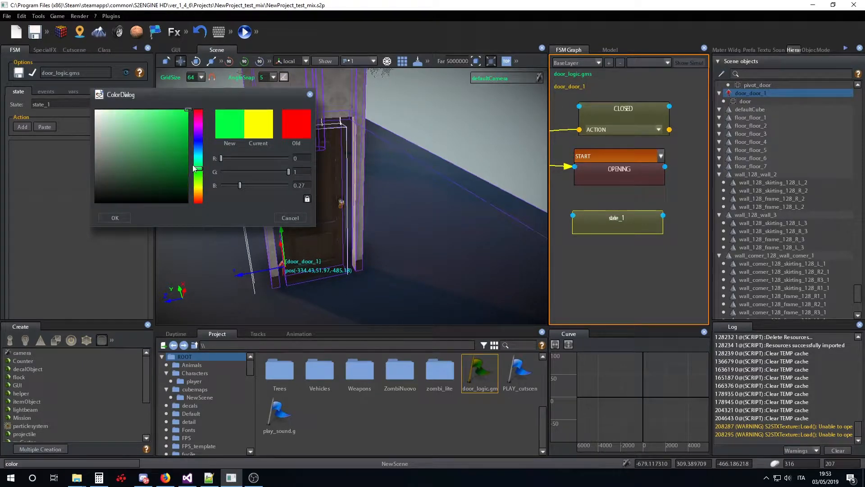
{"action": "left_click", "coordinate": [115, 217]}
{"action": "type", "text": "OPENED"}
{"action": "key", "text": "Return"}
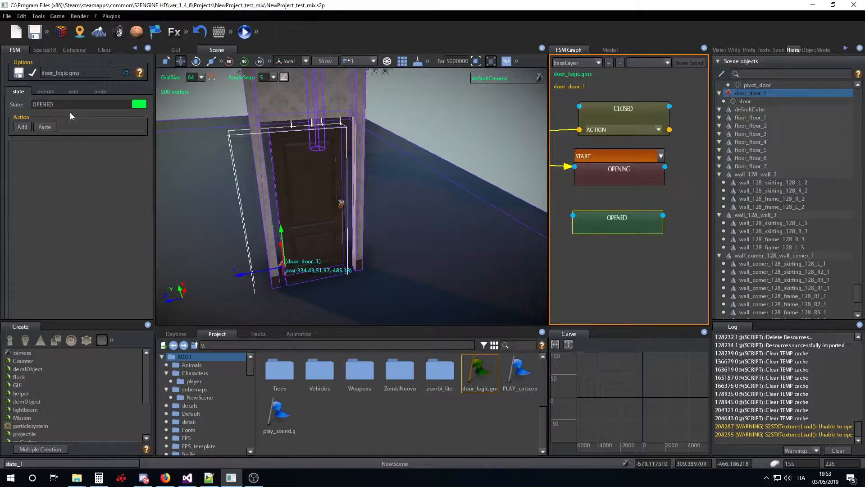
Add a FINISHED transition to OPENING, link it to the OPENED state and align the two states in the graph.
{"action": "right_click", "coordinate": [642, 180]}
{"action": "left_click", "coordinate": [647, 184]}
{"action": "left_click", "coordinate": [654, 190]}
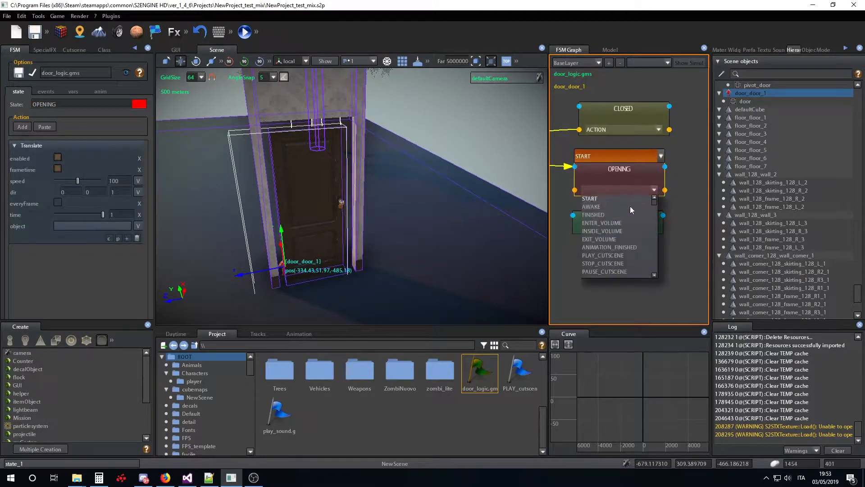
{"action": "left_click", "coordinate": [615, 214]}
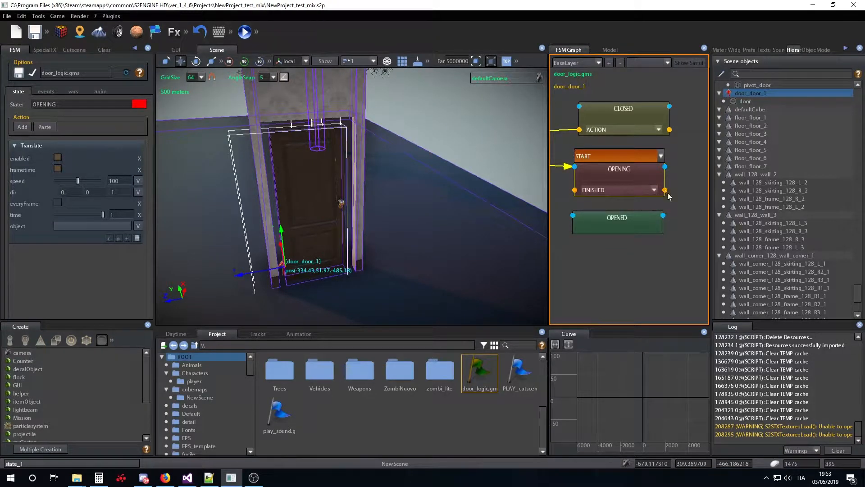
{"action": "left_click_drag", "start_coordinate": [628, 217], "coordinate": [632, 236]}
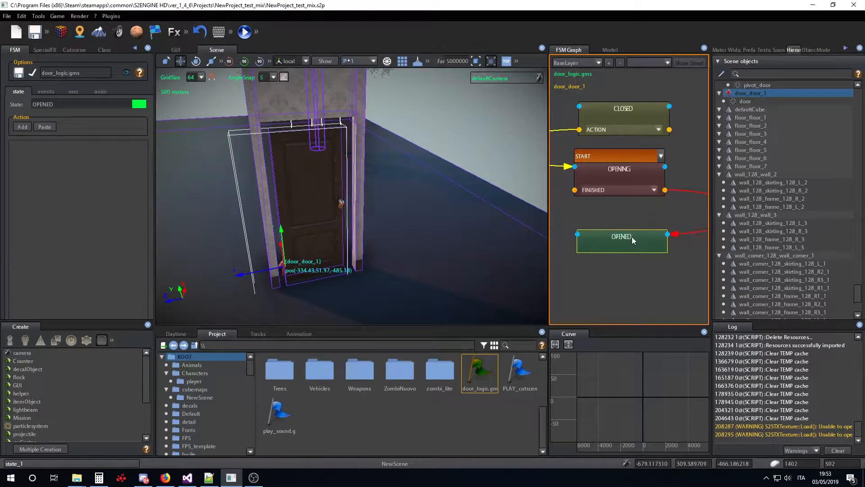
{"action": "left_click_drag", "start_coordinate": [615, 179], "coordinate": [621, 186]}
{"action": "left_click_drag", "start_coordinate": [630, 238], "coordinate": [635, 242]}
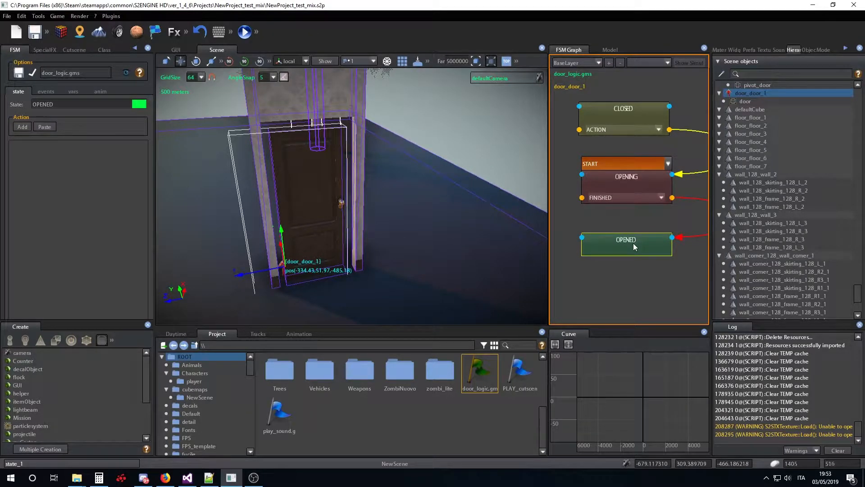
Add a transition to the OPENED state and set its event to ACTION.
{"action": "right_click", "coordinate": [636, 247]}
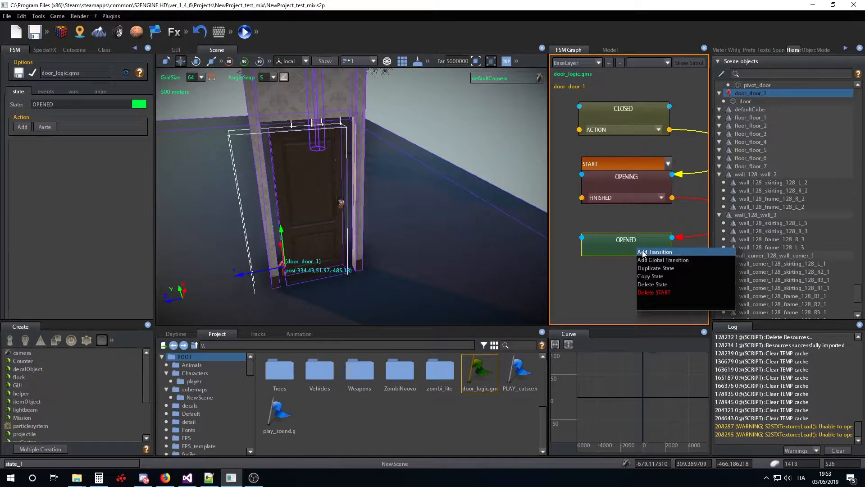
{"action": "left_click", "coordinate": [644, 254]}
{"action": "left_click", "coordinate": [661, 261]}
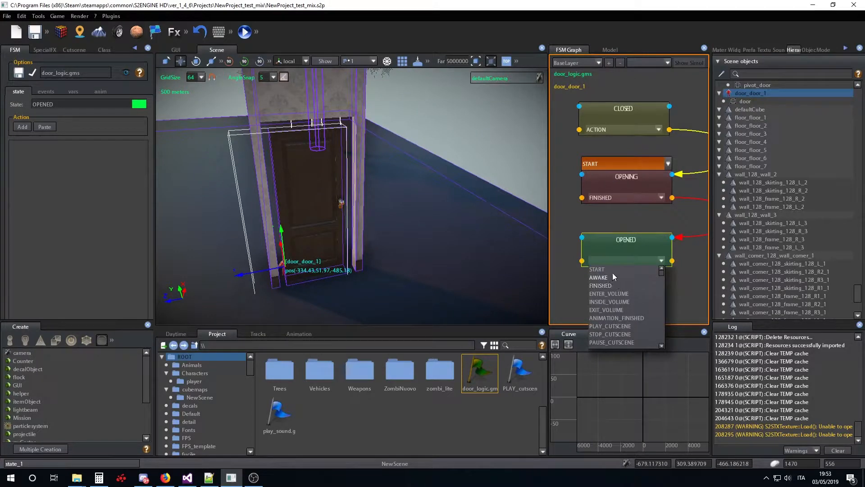
{"action": "scroll", "coordinate": [625, 287], "scroll_direction": "down", "scroll_amount": 4}
{"action": "scroll", "coordinate": [634, 287], "scroll_direction": "down", "scroll_amount": 9}
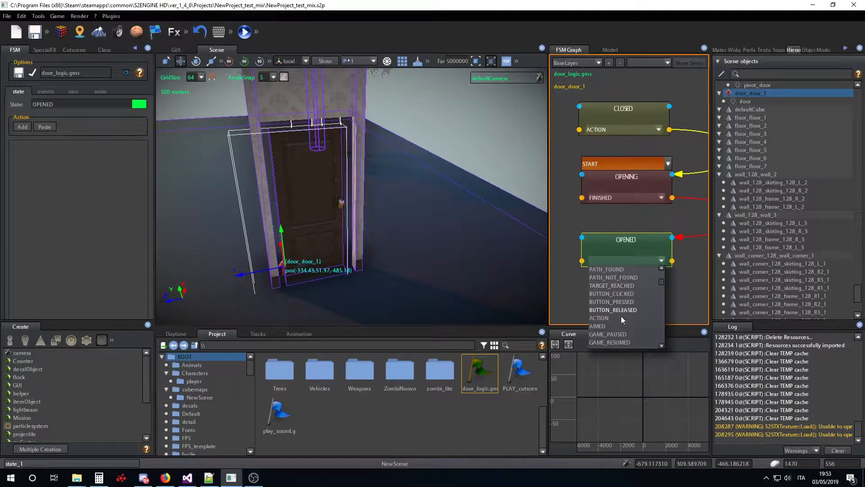
{"action": "left_click", "coordinate": [621, 317]}
Add a state below OPENED in the graph and name it CLOSING.
{"action": "left_click_drag", "start_coordinate": [583, 261], "coordinate": [643, 301]}
{"action": "scroll", "coordinate": [623, 266], "scroll_direction": "down", "scroll_amount": 3}
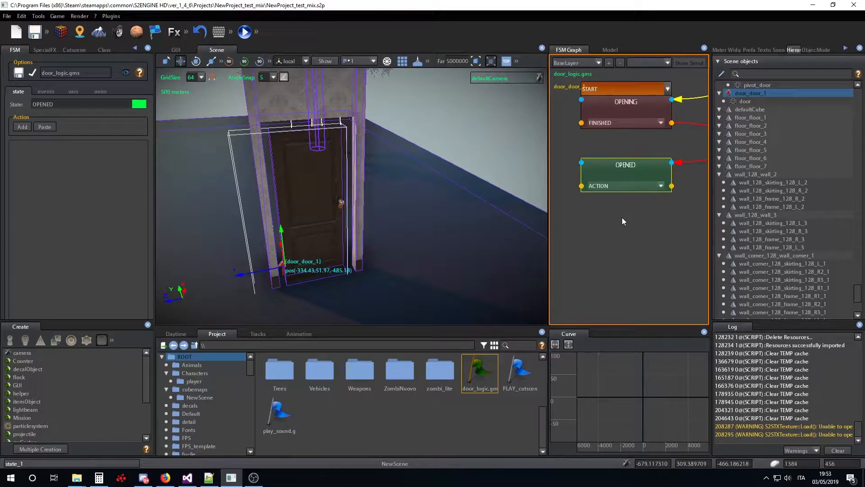
{"action": "right_click", "coordinate": [628, 221]}
{"action": "left_click", "coordinate": [645, 227]}
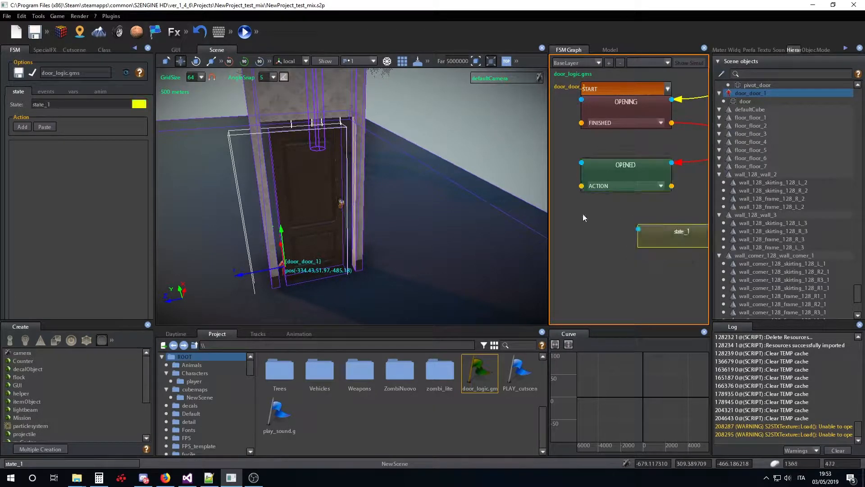
{"action": "left_click_drag", "start_coordinate": [666, 230], "coordinate": [612, 225]}
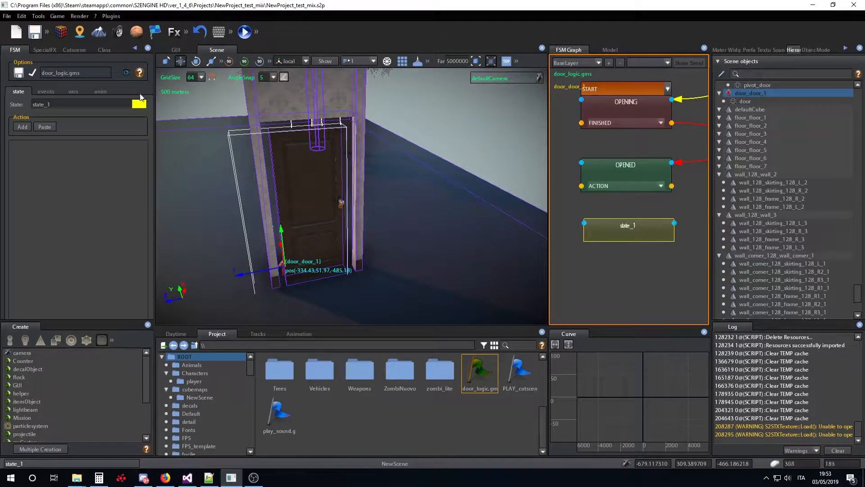
{"action": "left_click", "coordinate": [83, 103]}
{"action": "type", "text": "CLOSING"}
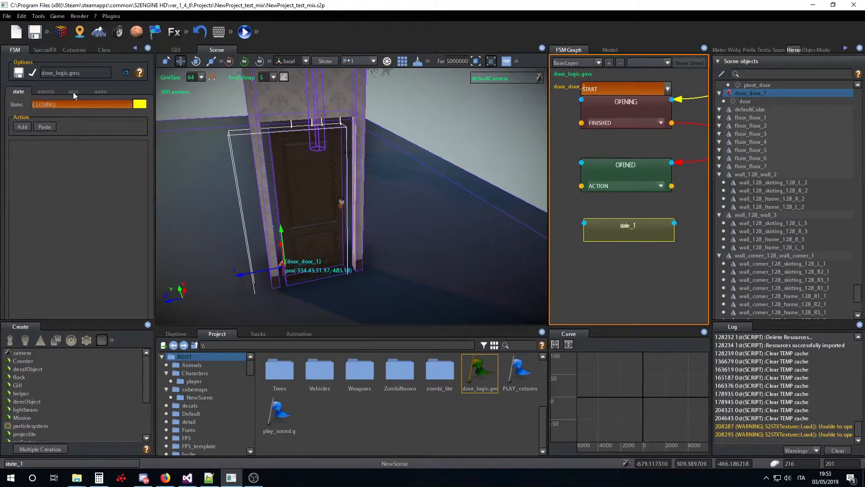
{"action": "key", "text": "Return"}
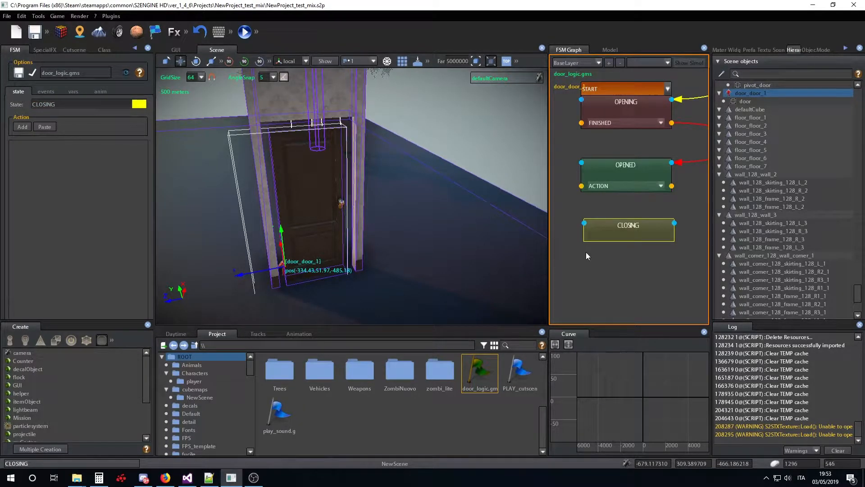
Colour the CLOSING state black and link OPENED's ACTION transition to it.
{"action": "left_click", "coordinate": [139, 104]}
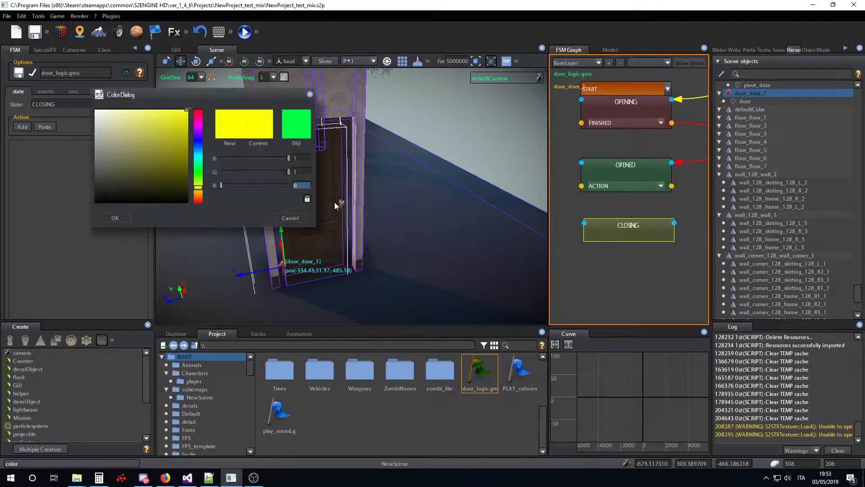
{"action": "left_click", "coordinate": [115, 218]}
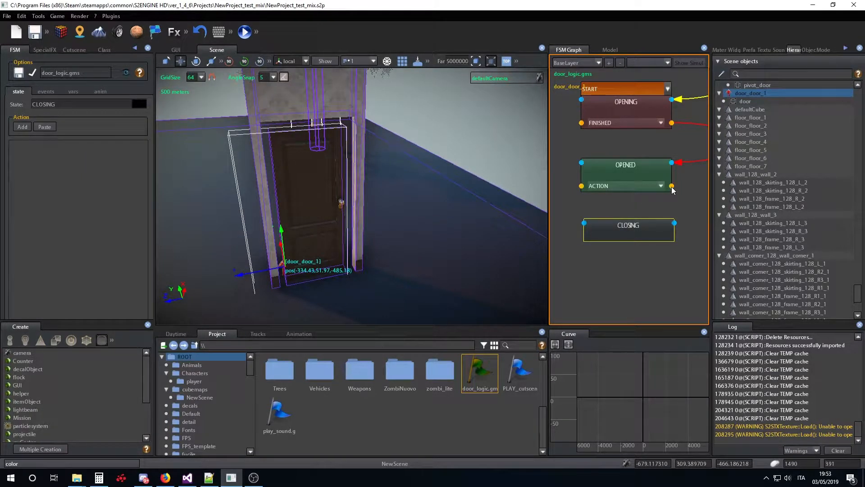
{"action": "left_click_drag", "start_coordinate": [675, 226], "coordinate": [675, 224]}
Copy the Translate action from the OPENING state and paste it into the CLOSING state.
{"action": "left_click", "coordinate": [610, 114]}
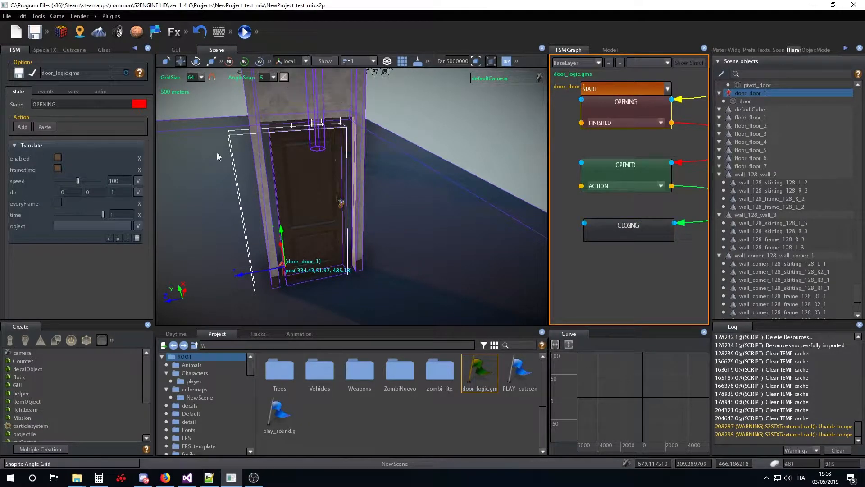
{"action": "left_click", "coordinate": [110, 239]}
{"action": "left_click", "coordinate": [621, 237]}
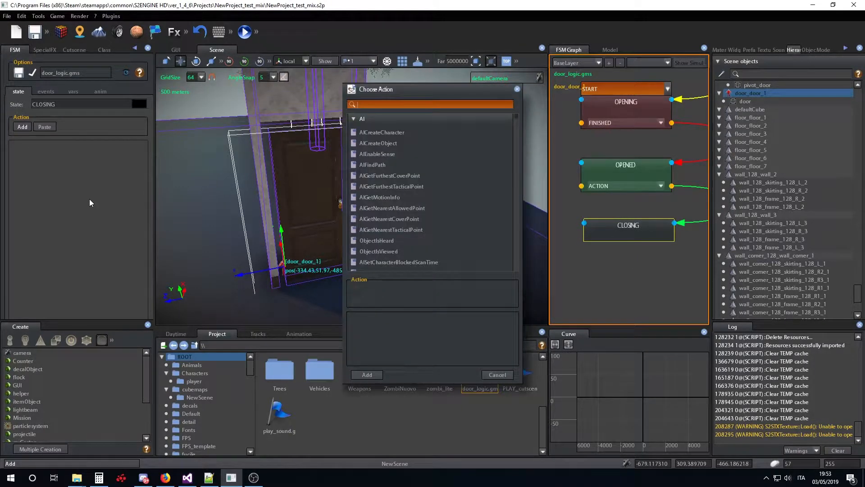
{"action": "left_click", "coordinate": [497, 374]}
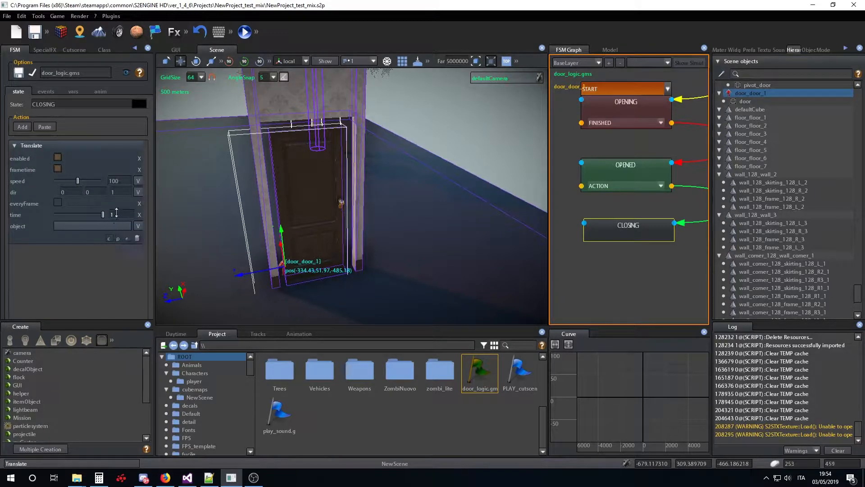
Set the speed of the CLOSING state's Translate action to -100.
{"action": "left_click", "coordinate": [110, 181]}
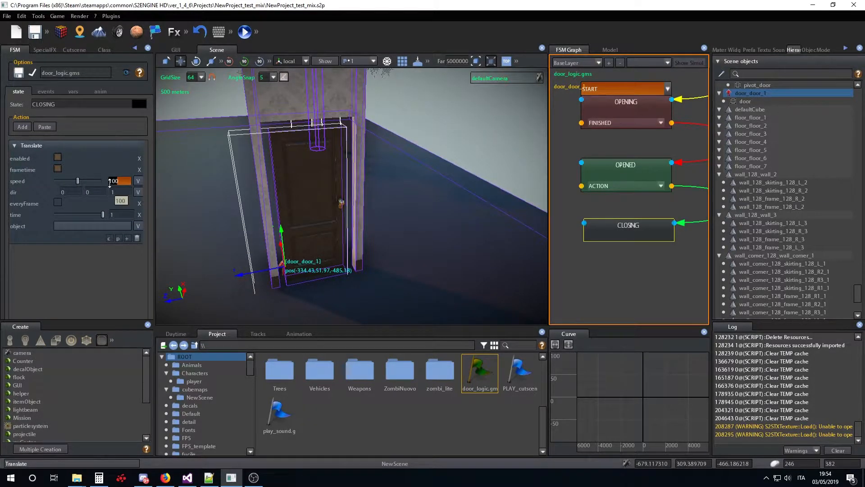
{"action": "type", "text": "-100"}
{"action": "key", "text": "Return"}
{"action": "right_click_drag", "start_coordinate": [356, 249], "coordinate": [318, 246]}
{"action": "scroll", "coordinate": [317, 246], "scroll_direction": "down", "scroll_amount": 2}
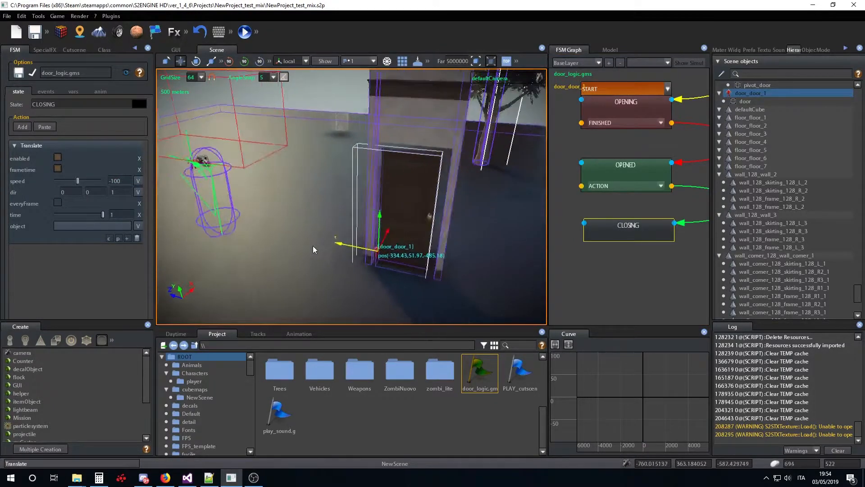
Add a FINISHED transition to the CLOSING state and link it to the CLOSED state.
{"action": "scroll", "coordinate": [614, 236], "scroll_direction": "up", "scroll_amount": 2}
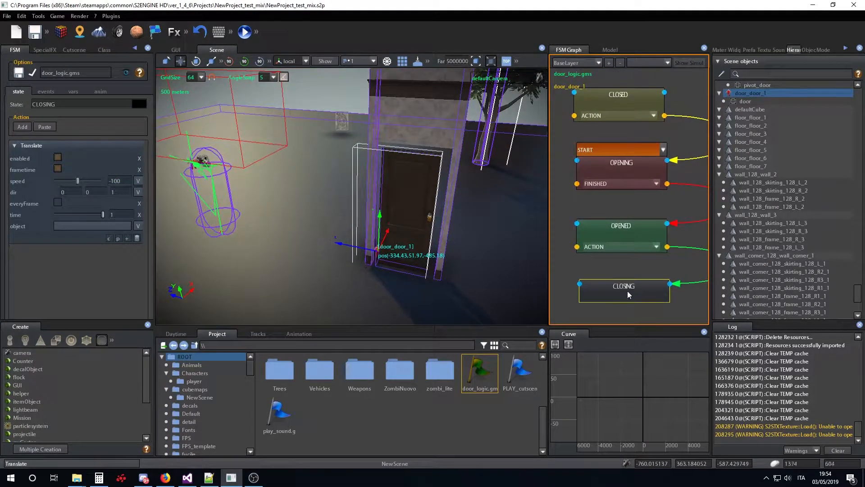
{"action": "right_click", "coordinate": [628, 292]}
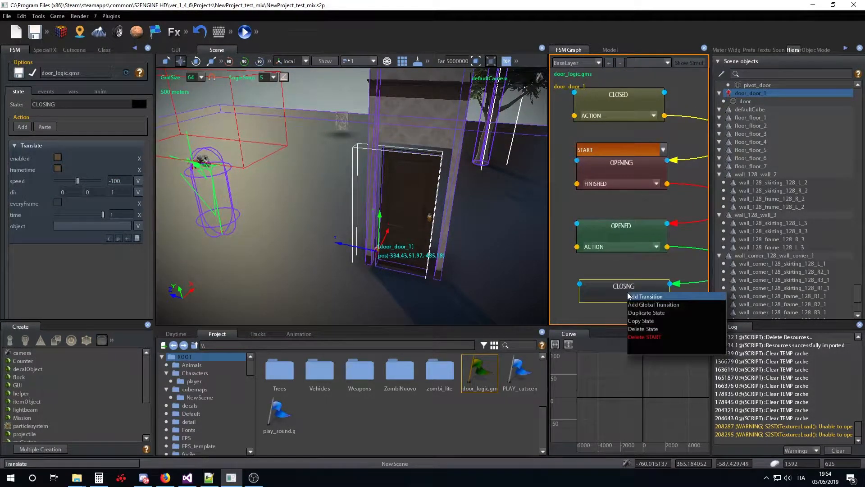
{"action": "left_click", "coordinate": [661, 298]}
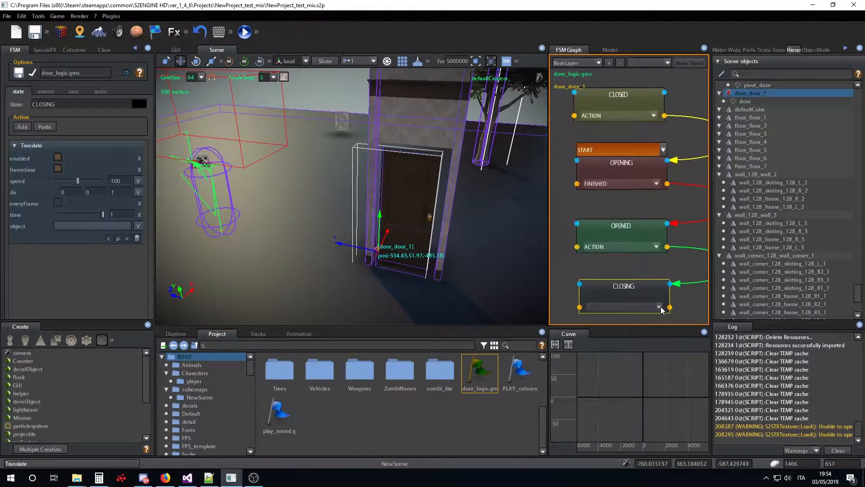
{"action": "left_click", "coordinate": [660, 307]}
{"action": "left_click", "coordinate": [605, 333]}
{"action": "left_click_drag", "start_coordinate": [580, 307], "coordinate": [575, 93]}
Move the OPENED and CLOSING states slightly up in the graph to tidy their spacing.
{"action": "middle_click_drag", "start_coordinate": [601, 190], "coordinate": [602, 178]}
{"action": "left_click_drag", "start_coordinate": [624, 216], "coordinate": [624, 212]}
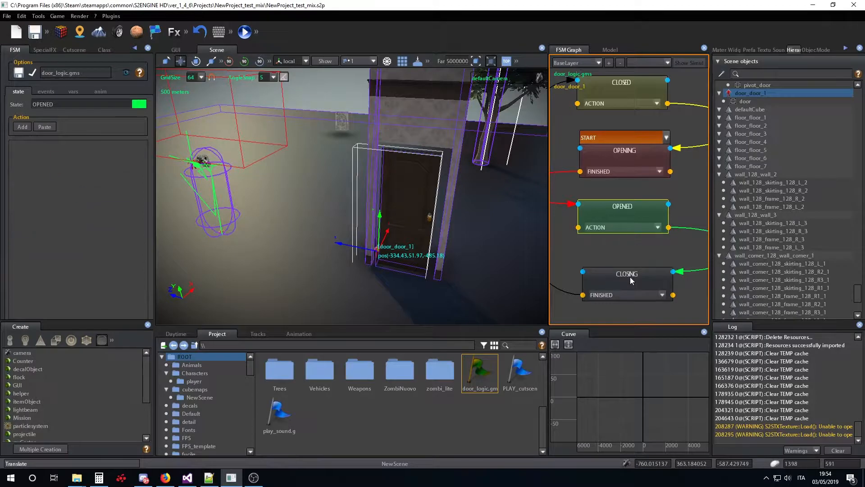
{"action": "left_click_drag", "start_coordinate": [630, 278], "coordinate": [630, 267]}
{"action": "middle_click_drag", "start_coordinate": [632, 158], "coordinate": [630, 187]}
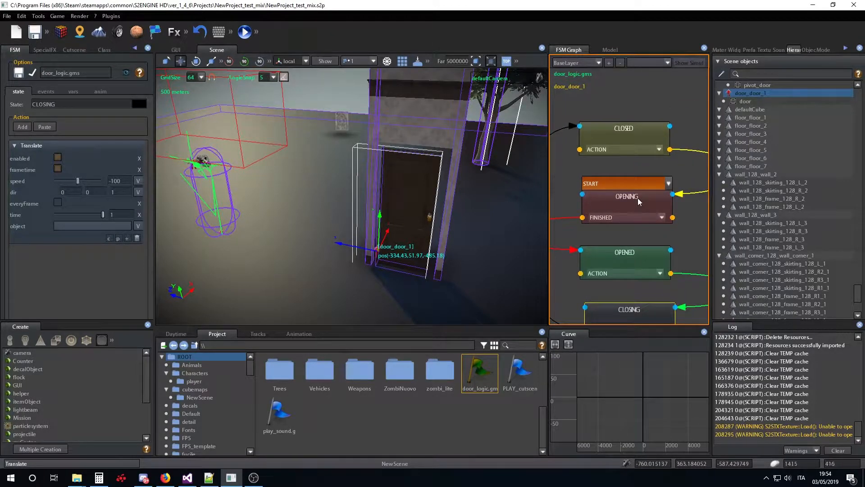
Delete the START transition from OPENING and add a global START transition to the CLOSED state.
{"action": "right_click", "coordinate": [638, 198]}
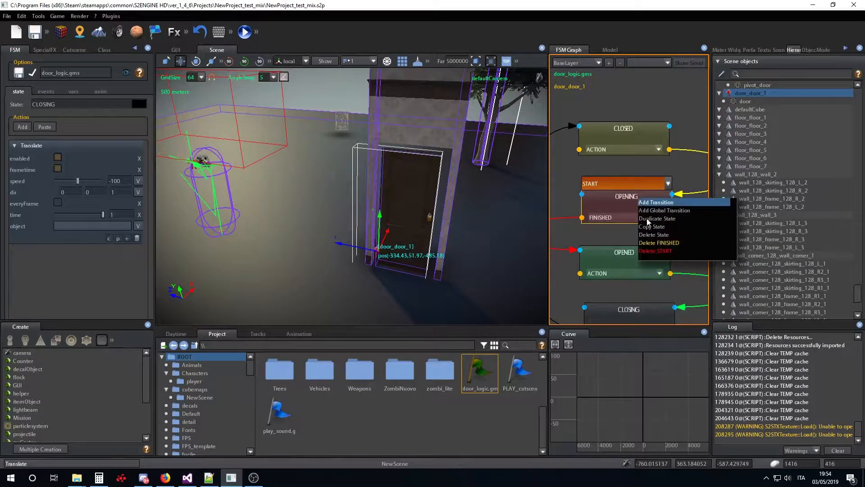
{"action": "left_click", "coordinate": [667, 249]}
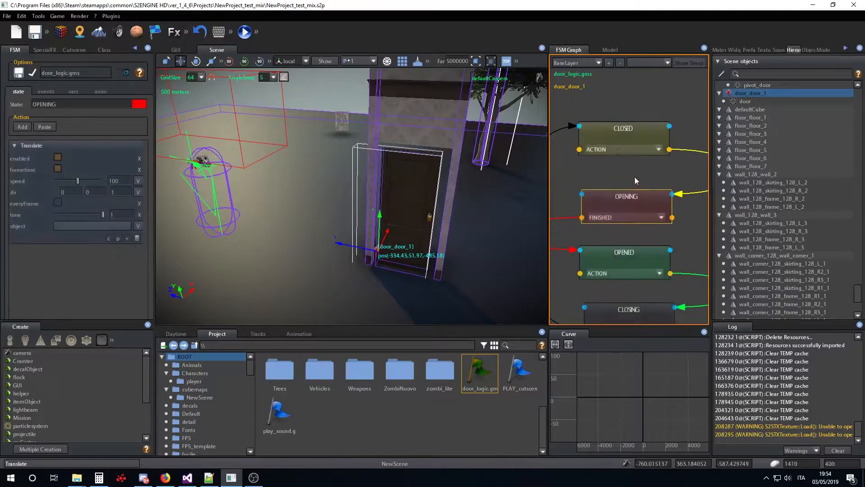
{"action": "left_click", "coordinate": [615, 134]}
{"action": "right_click", "coordinate": [616, 138]}
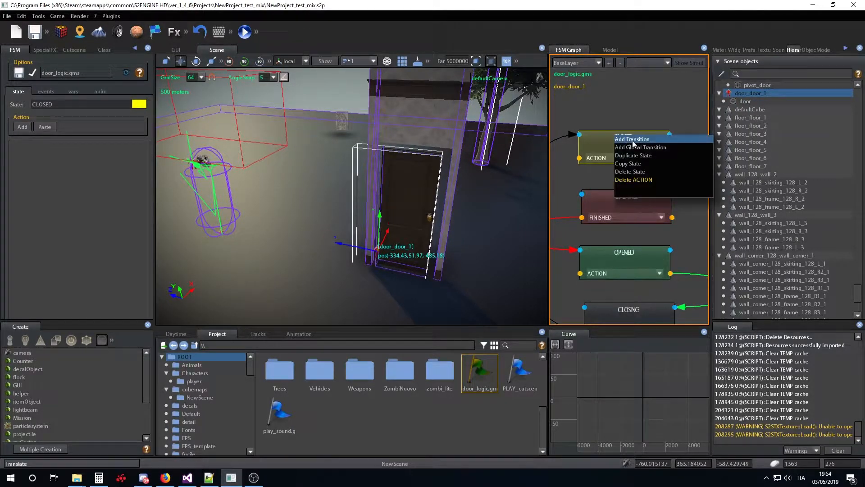
{"action": "left_click", "coordinate": [649, 146]}
{"action": "left_click", "coordinate": [666, 124]}
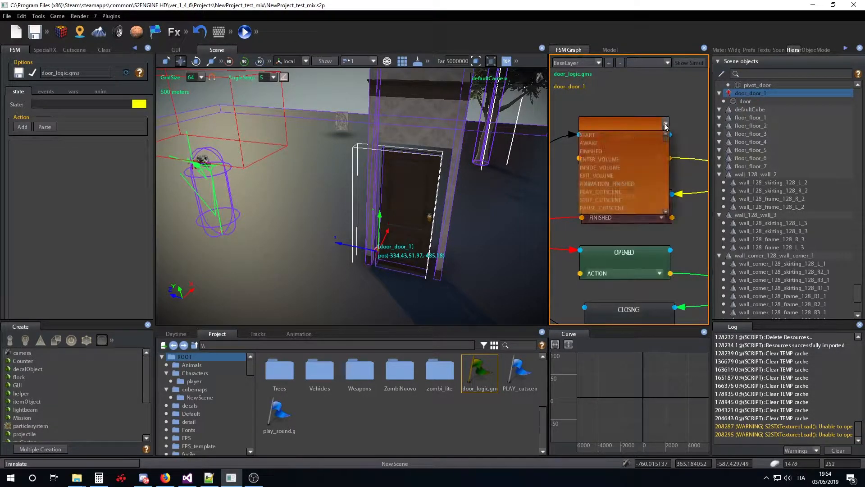
{"action": "left_click", "coordinate": [618, 134]}
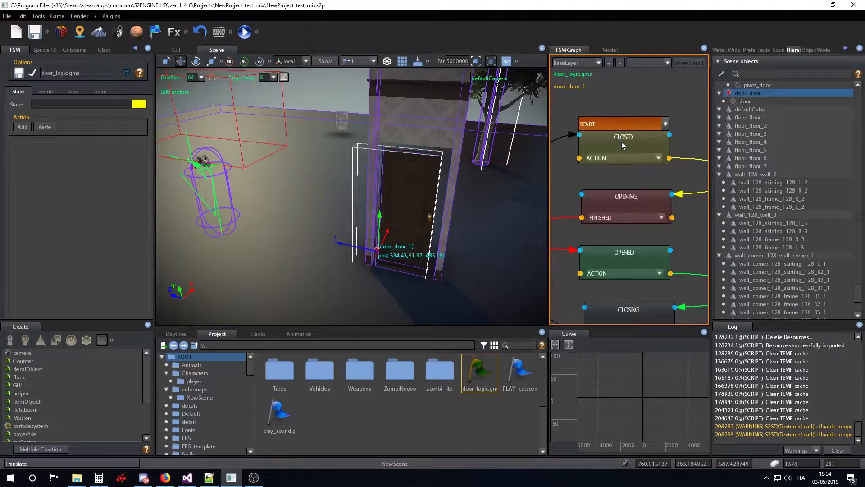
Align the door's states in one evenly spaced column in the graph.
{"action": "left_click", "coordinate": [627, 196]}
{"action": "left_click_drag", "start_coordinate": [637, 260], "coordinate": [640, 252]}
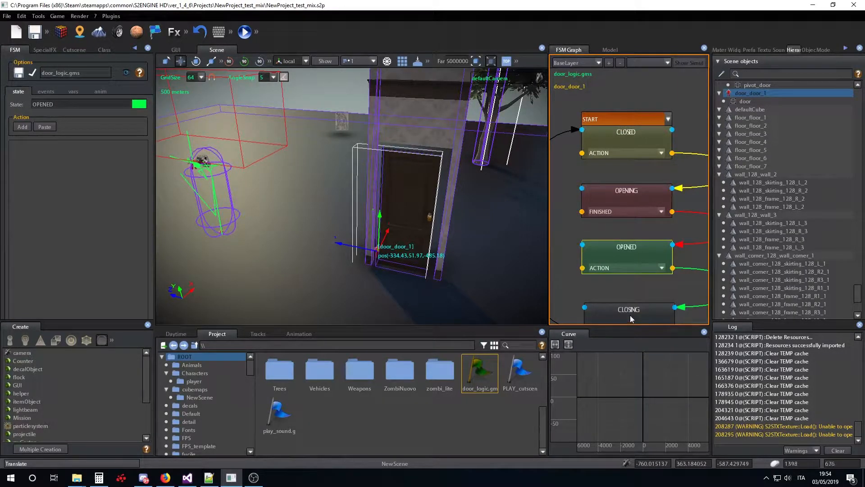
{"action": "left_click_drag", "start_coordinate": [630, 315], "coordinate": [629, 301]}
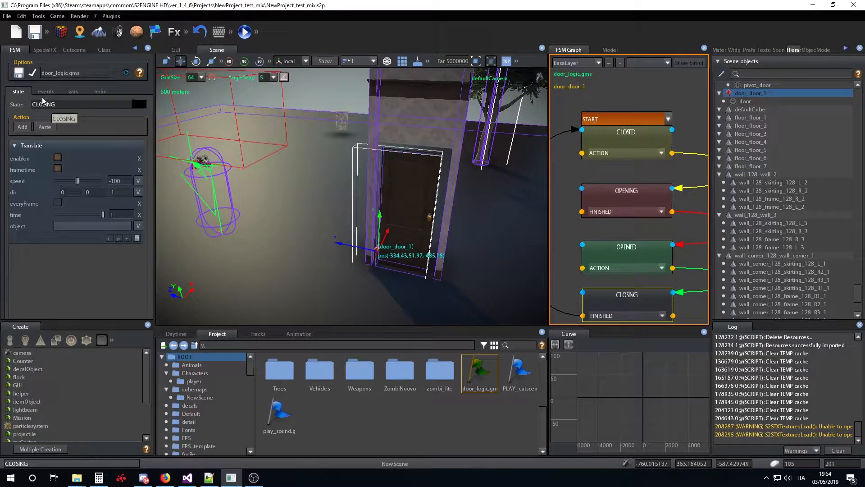
Test the door by sending the ACTION event to door_door_1 from its class properties.
{"action": "right_click_drag", "start_coordinate": [301, 206], "coordinate": [318, 212]}
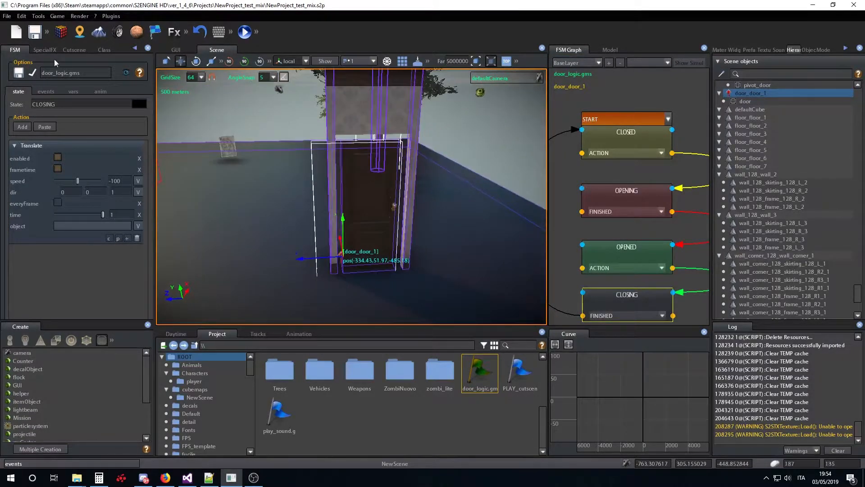
{"action": "left_click", "coordinate": [104, 50]}
{"action": "left_click", "coordinate": [15, 49]}
{"action": "left_click", "coordinate": [104, 50]}
{"action": "scroll", "coordinate": [67, 181], "scroll_direction": "down", "scroll_amount": 10}
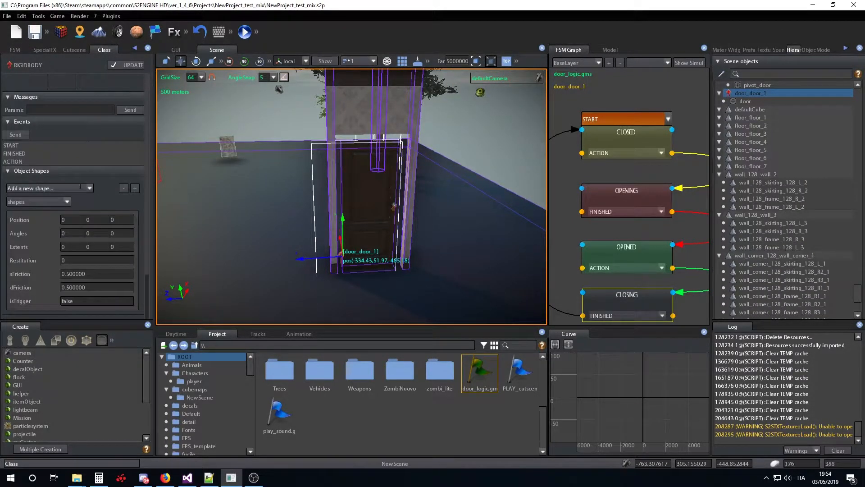
{"action": "left_click", "coordinate": [35, 212]}
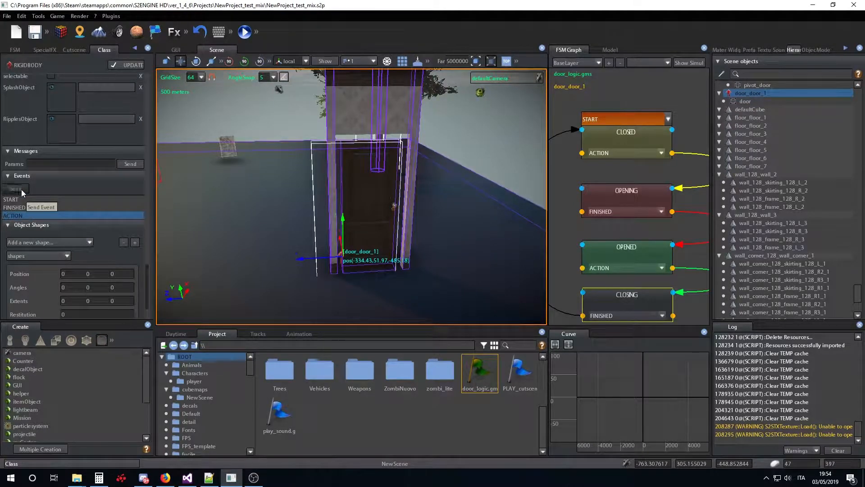
{"action": "left_click", "coordinate": [20, 190]}
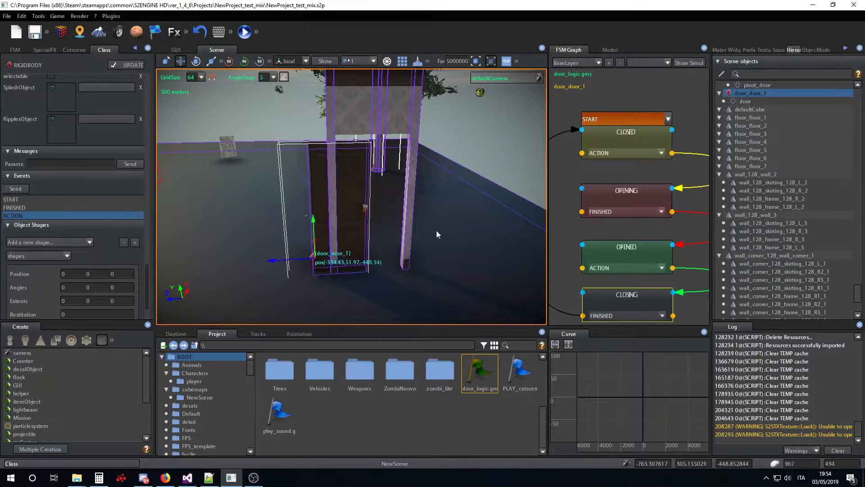
Run the game simulation, walk up to the door and back, and stop the simulation.
{"action": "right_click_drag", "start_coordinate": [424, 210], "coordinate": [447, 204]}
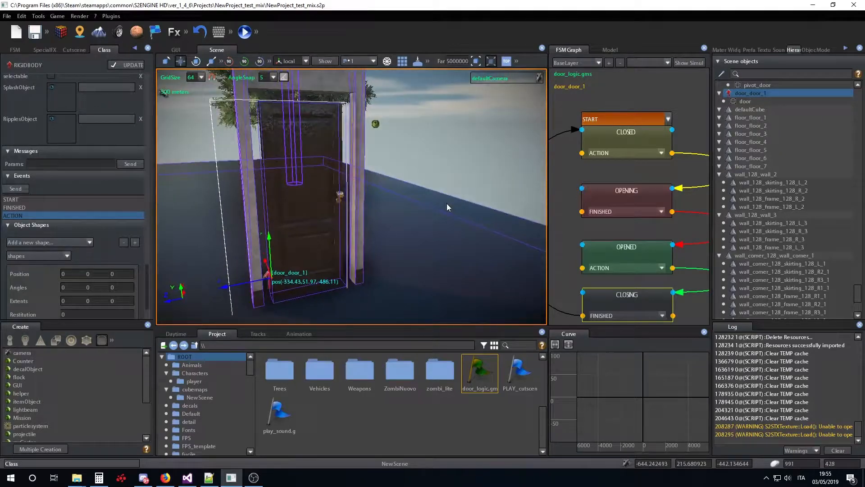
{"action": "key", "text": "F5"}
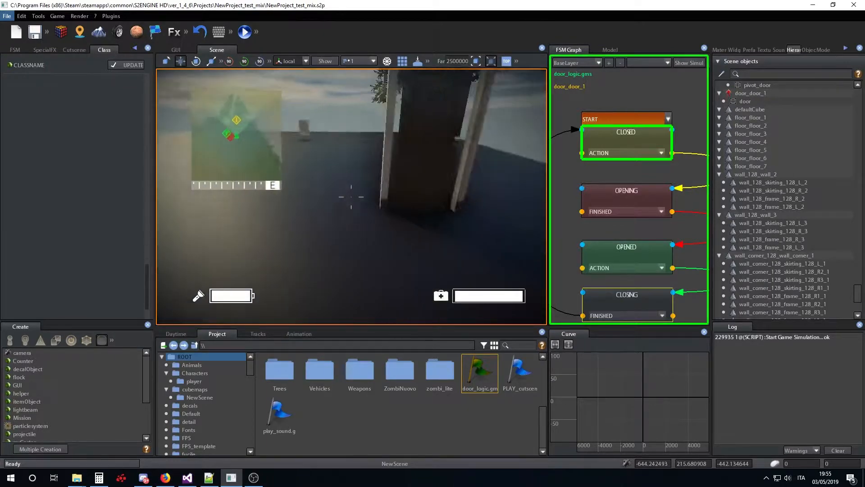
{"action": "key", "text": "w"}
{"action": "key", "text": "w"}
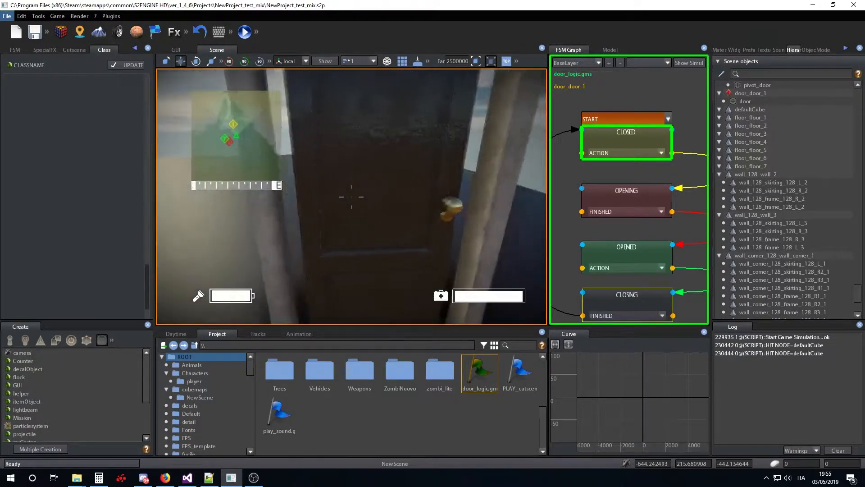
{"action": "key", "text": "s"}
{"action": "key", "text": "w"}
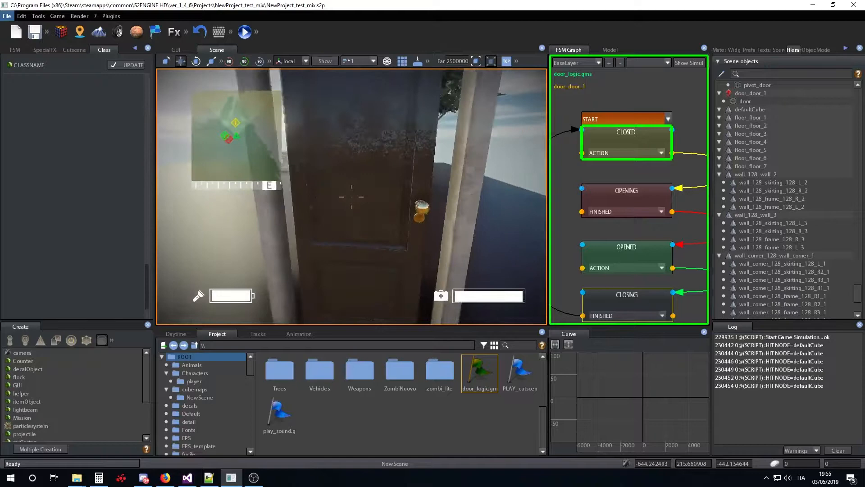
{"action": "key", "text": "s"}
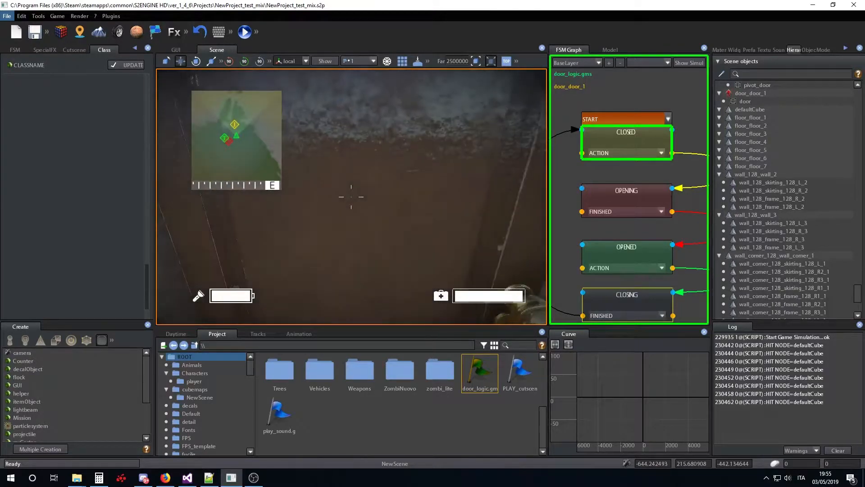
{"action": "key", "text": "Escape"}
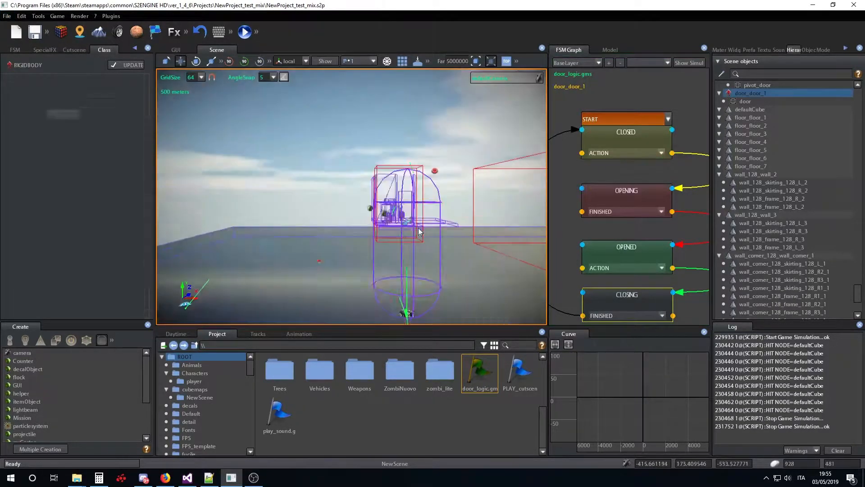
Examine door_door_1's Render, Animation, Physics, Behaviour and Misc properties.
{"action": "right_click_drag", "start_coordinate": [410, 225], "coordinate": [410, 221]}
{"action": "scroll", "coordinate": [410, 221], "scroll_direction": "up", "scroll_amount": 5}
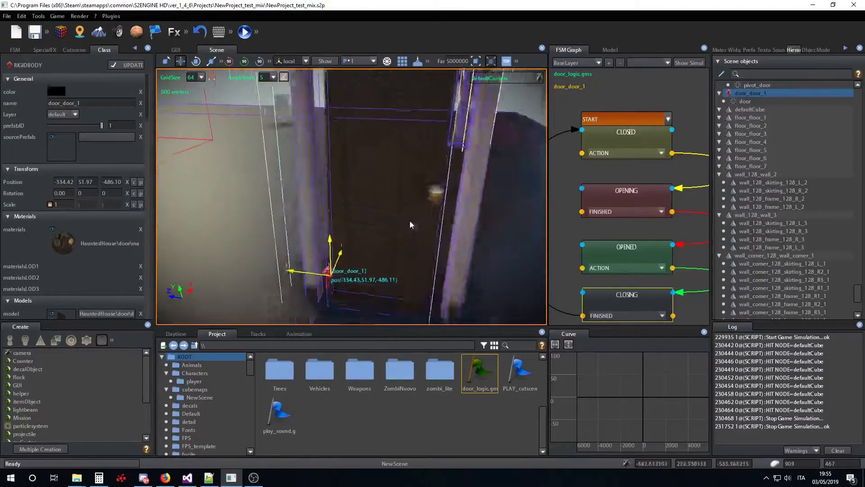
{"action": "scroll", "coordinate": [403, 206], "scroll_direction": "down", "scroll_amount": 2}
{"action": "scroll", "coordinate": [83, 146], "scroll_direction": "down", "scroll_amount": 10}
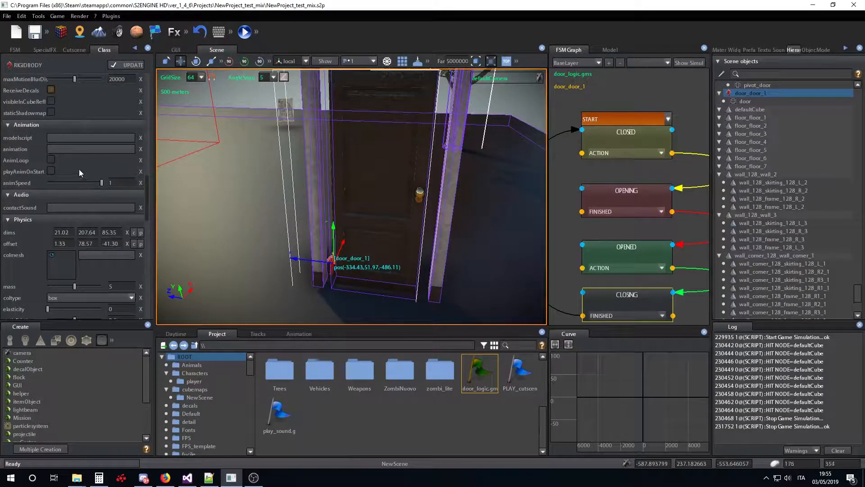
{"action": "scroll", "coordinate": [78, 167], "scroll_direction": "up", "scroll_amount": 4}
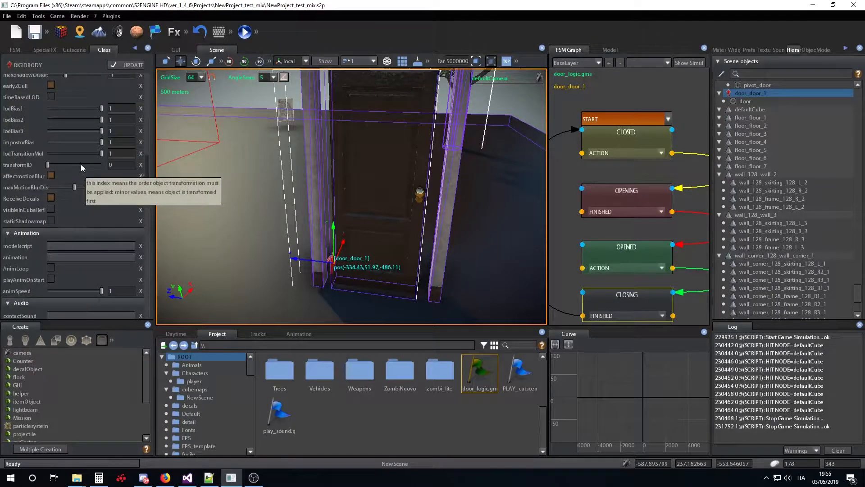
{"action": "scroll", "coordinate": [81, 162], "scroll_direction": "up", "scroll_amount": 2}
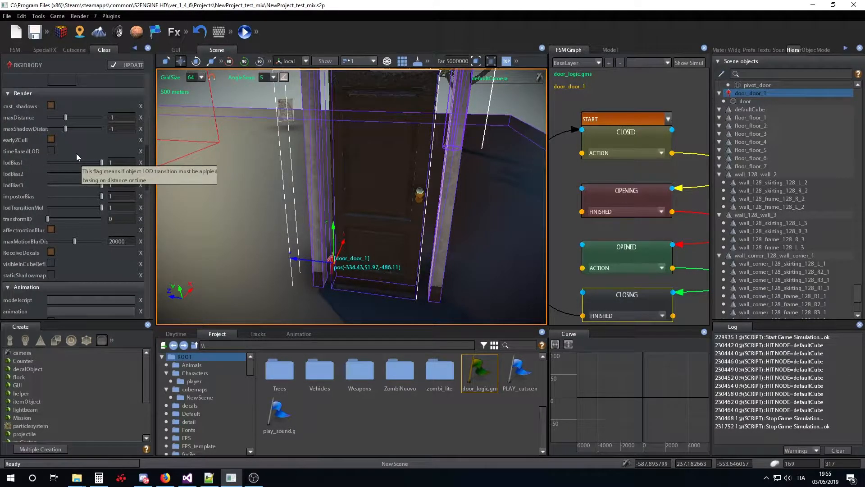
{"action": "scroll", "coordinate": [77, 153], "scroll_direction": "down", "scroll_amount": 12}
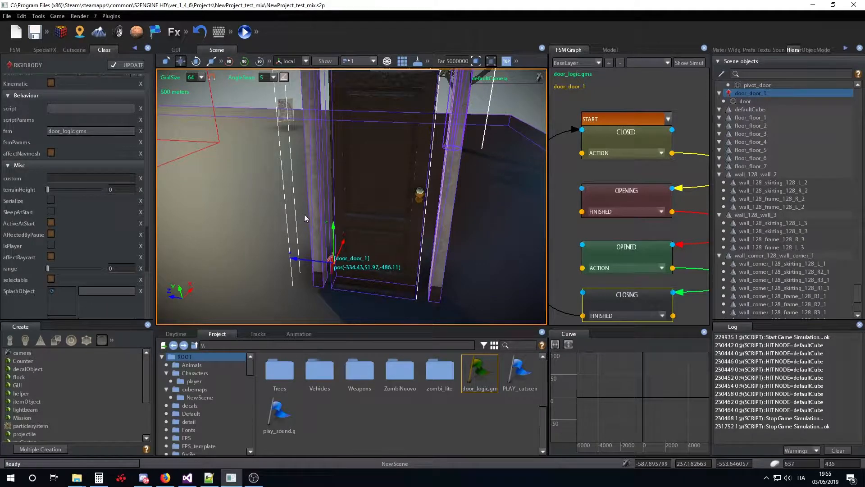
Run the game simulation again, walk up to the door and trigger its action.
{"action": "key", "text": "F5"}
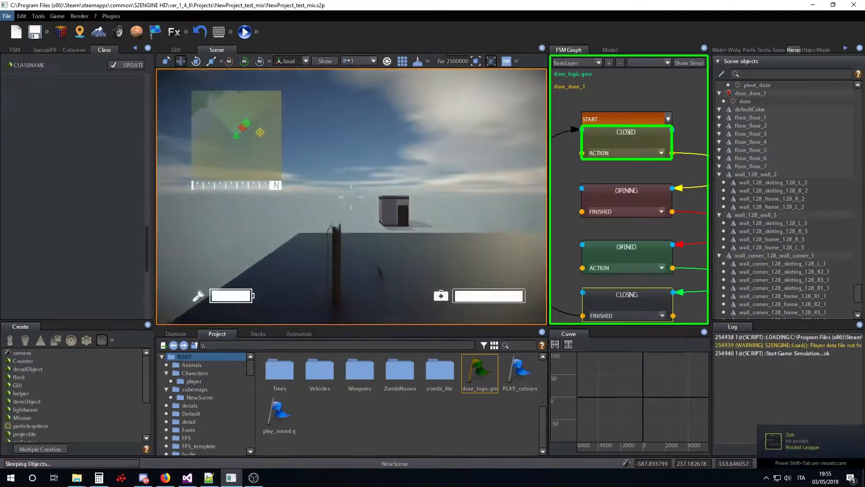
{"action": "key", "text": "w"}
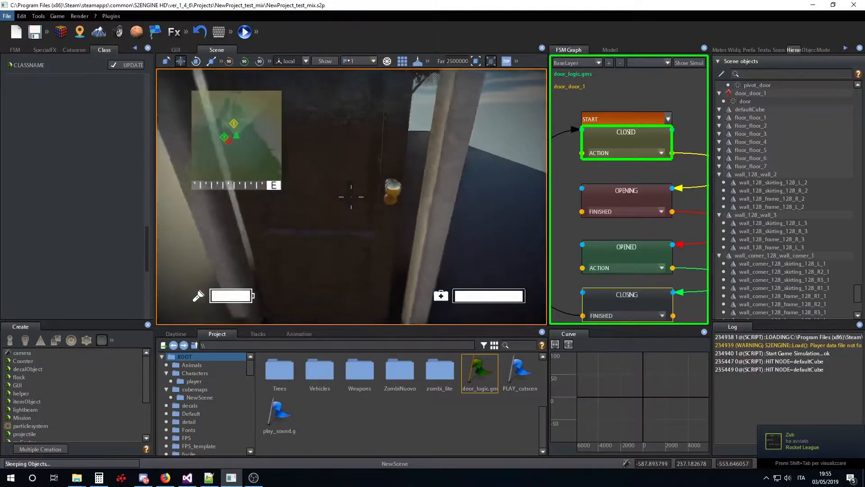
{"action": "key", "text": "e"}
{"action": "key", "text": "e"}
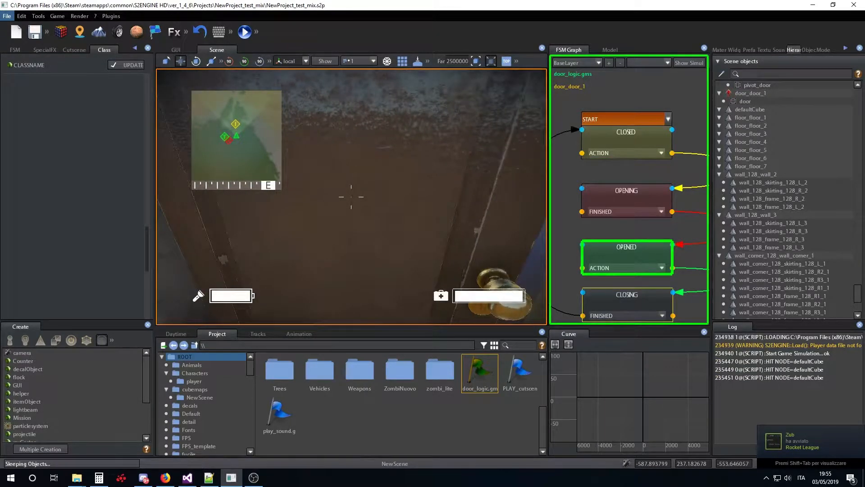
Trigger the door's action repeatedly in the game to test opening and closing, and stop the simulation.
{"action": "key", "text": "e"}
{"action": "key", "text": "e"}
{"action": "key", "text": "e"}
{"action": "key", "text": "e"}
{"action": "key", "text": "e"}
{"action": "key", "text": "e"}
{"action": "key", "text": "w"}
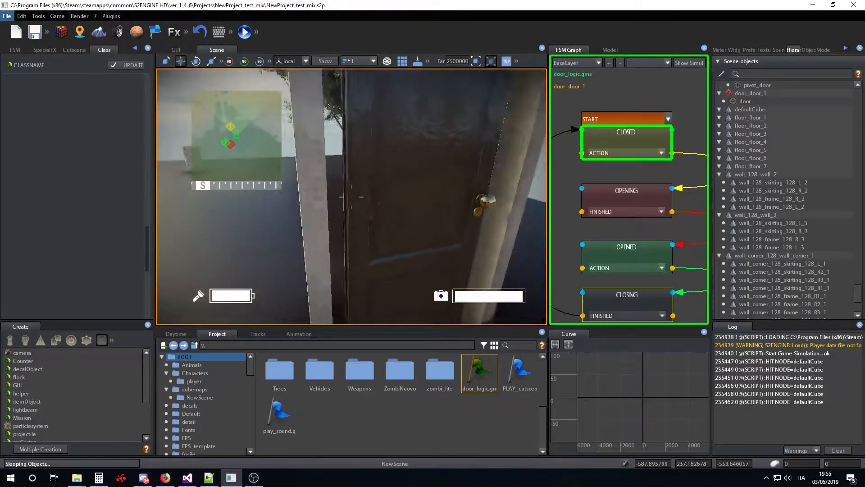
{"action": "key", "text": "e"}
{"action": "key", "text": "e"}
{"action": "key", "text": "e"}
{"action": "key", "text": "e"}
{"action": "key", "text": "e"}
{"action": "key", "text": "e"}
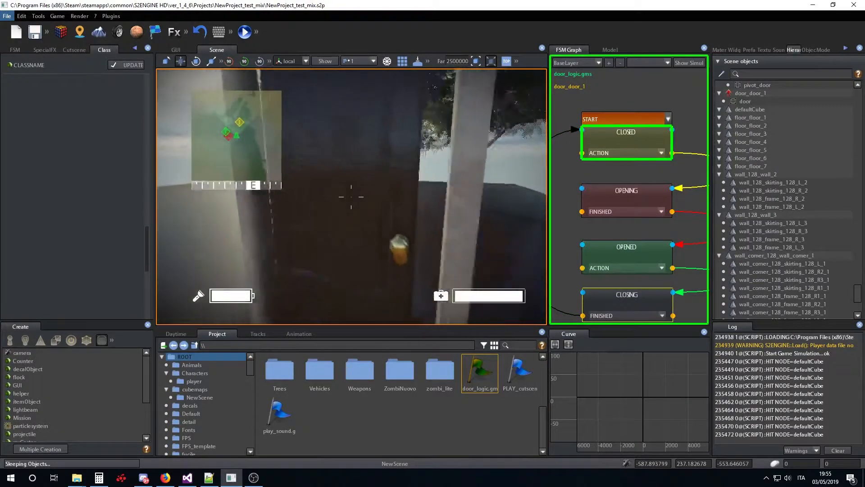
{"action": "key", "text": "e"}
{"action": "key", "text": "e"}
{"action": "key", "text": "e"}
{"action": "key", "text": "e"}
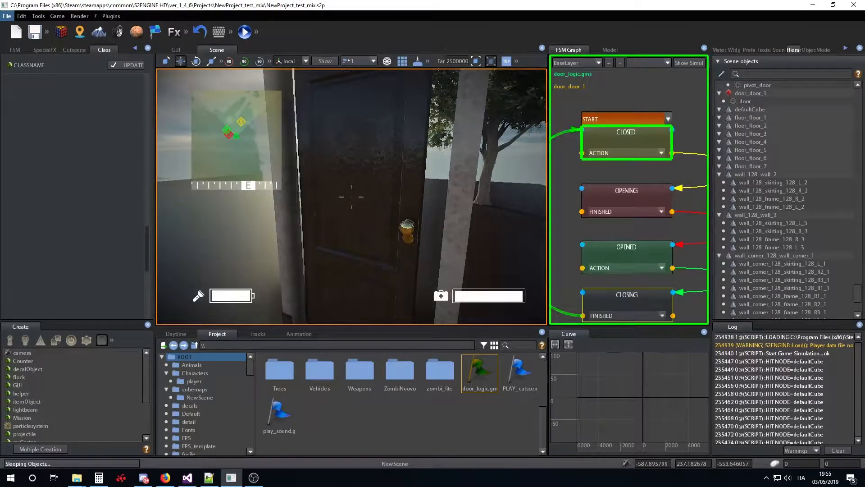
{"action": "key", "text": "e"}
{"action": "key", "text": "e"}
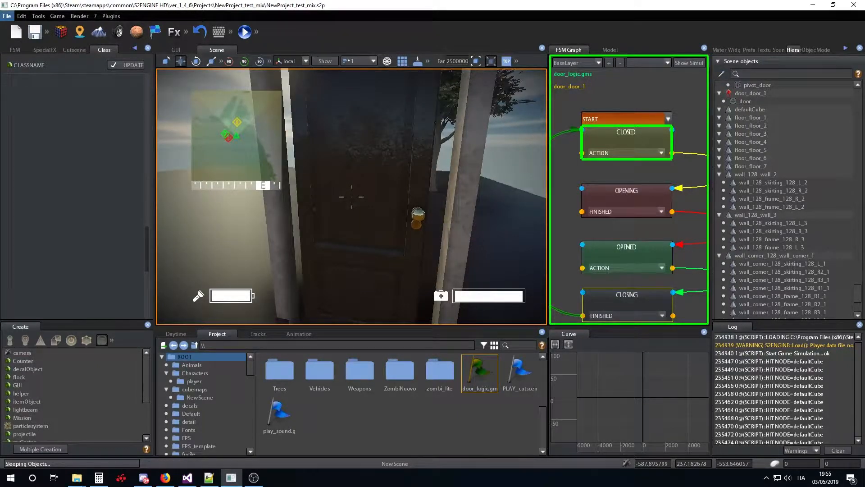
{"action": "key", "text": "Escape"}
{"action": "scroll", "coordinate": [439, 234], "scroll_direction": "down", "scroll_amount": 2}
{"action": "right_click_drag", "start_coordinate": [439, 234], "coordinate": [464, 233]}
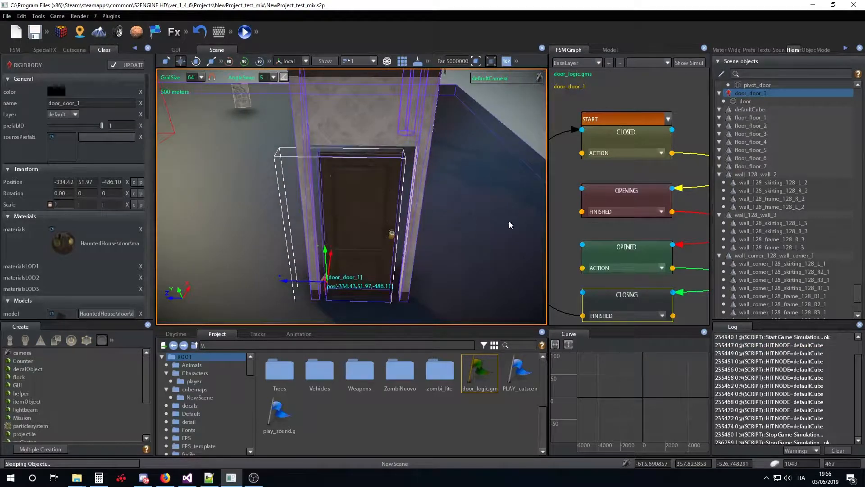
Select the CLOSED state in the door_logic graph and send the ACTION event to door_door_1 from its class properties.
{"action": "left_click", "coordinate": [617, 141]}
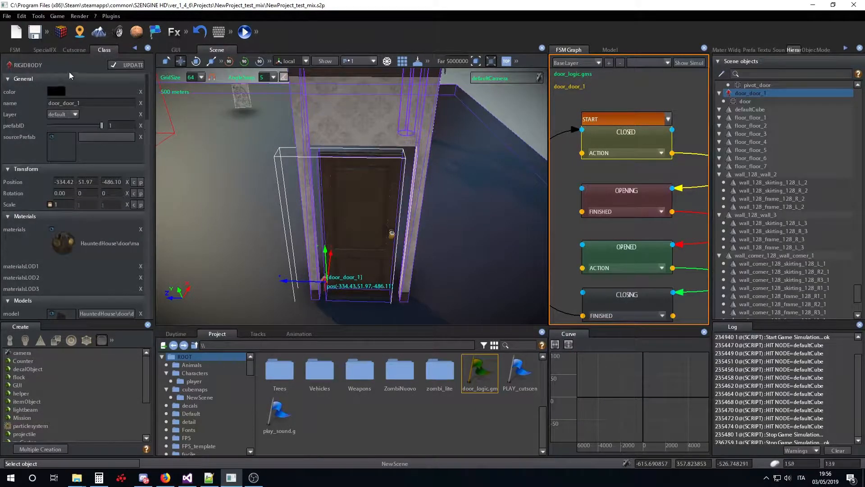
{"action": "left_click", "coordinate": [68, 50]}
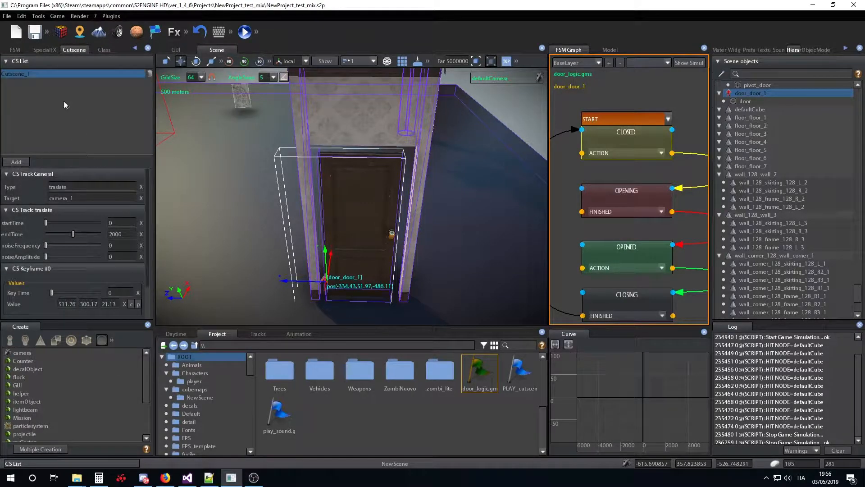
{"action": "left_click", "coordinate": [16, 49]}
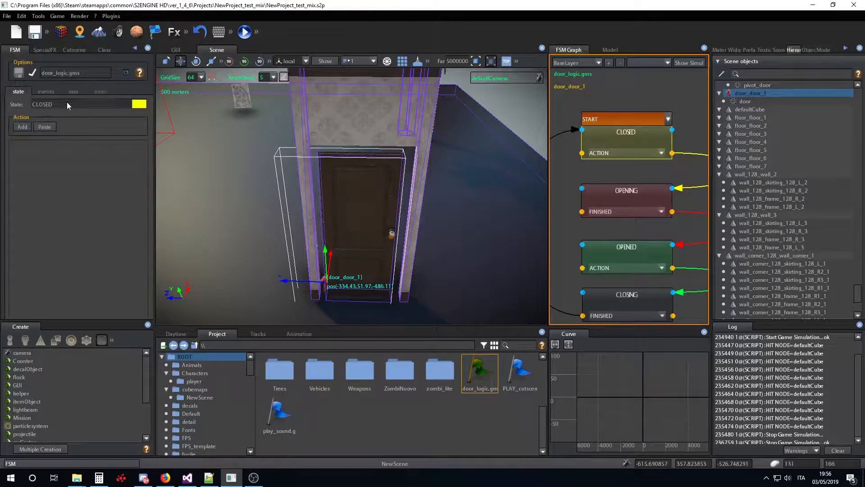
{"action": "left_click", "coordinate": [103, 50]}
{"action": "scroll", "coordinate": [76, 199], "scroll_direction": "down", "scroll_amount": 15}
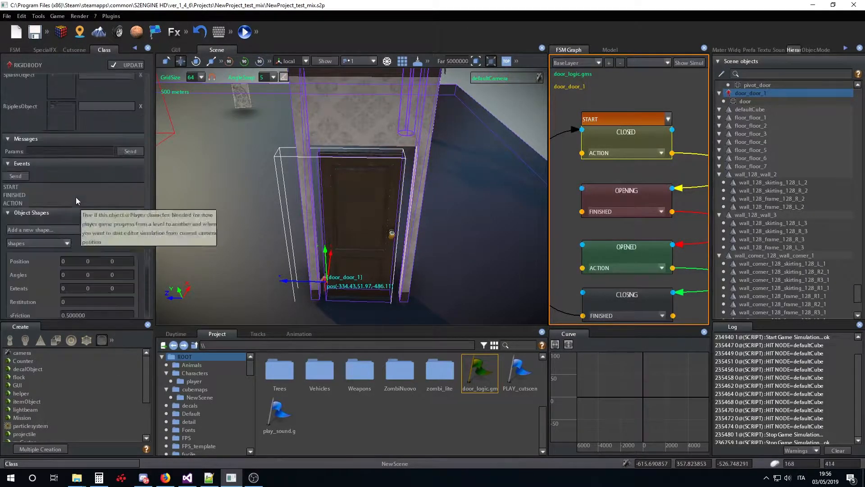
{"action": "left_click", "coordinate": [28, 216]}
{"action": "left_click", "coordinate": [22, 191]}
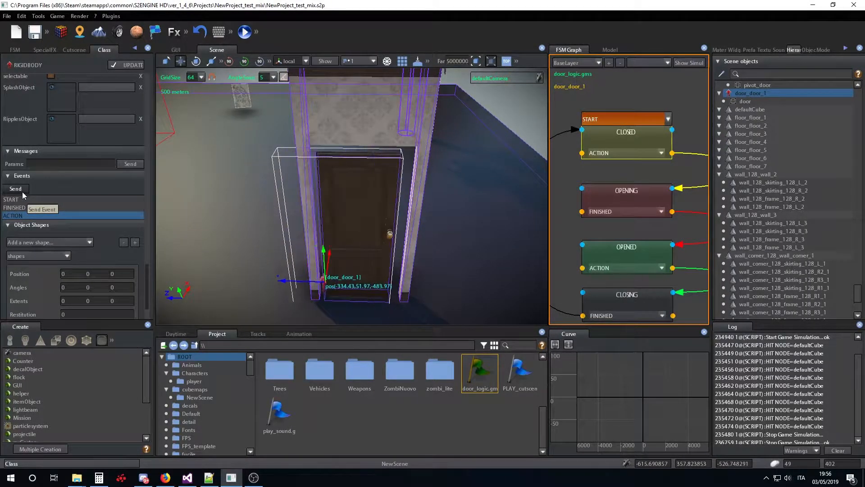
Move door_door_1 out of the wall opening along its Z axis to about -278.
{"action": "right_click_drag", "start_coordinate": [319, 182], "coordinate": [276, 152]}
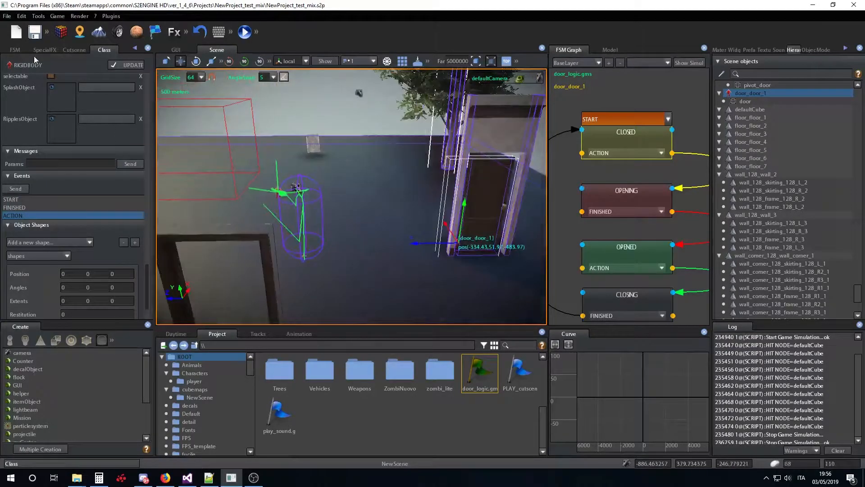
{"action": "left_click", "coordinate": [66, 50]}
{"action": "left_click", "coordinate": [46, 50]}
{"action": "left_click", "coordinate": [22, 51]}
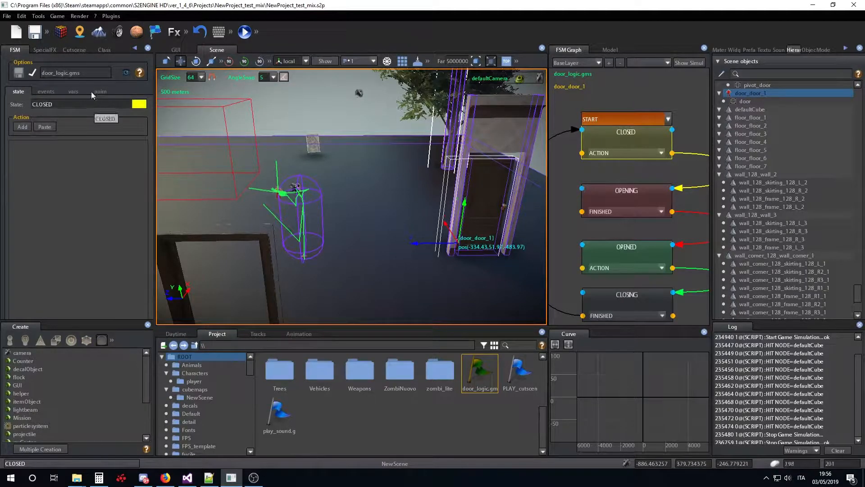
{"action": "left_click_drag", "start_coordinate": [429, 240], "coordinate": [398, 241]}
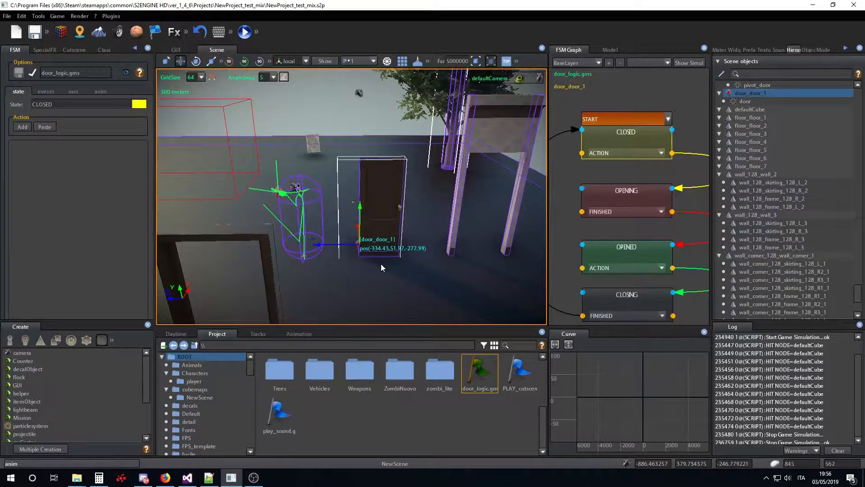
Select door_frame_1 and move it around the door, to about X -339.6 and Z -319.
{"action": "left_click", "coordinate": [255, 233]}
{"action": "right_click_drag", "start_coordinate": [282, 237], "coordinate": [311, 247]}
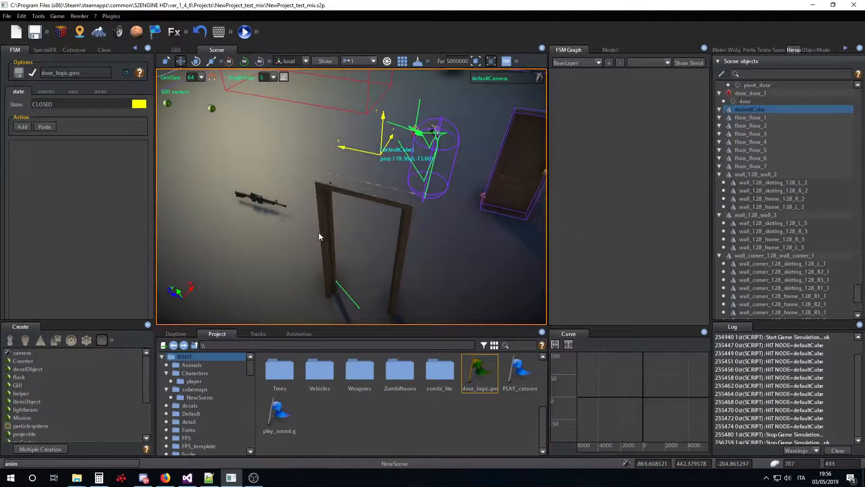
{"action": "left_click", "coordinate": [324, 234]}
{"action": "right_click_drag", "start_coordinate": [385, 290], "coordinate": [311, 293]}
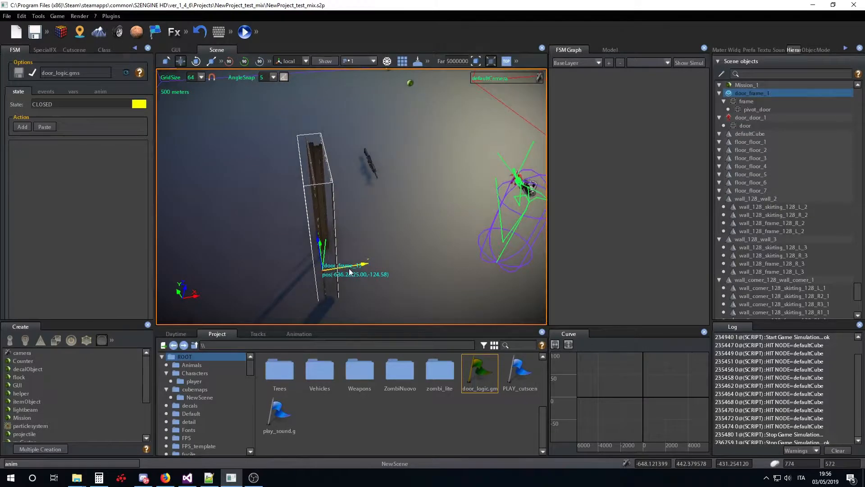
{"action": "left_click_drag", "start_coordinate": [349, 269], "coordinate": [444, 261]}
{"action": "right_click_drag", "start_coordinate": [445, 261], "coordinate": [235, 218]}
{"action": "left_click_drag", "start_coordinate": [309, 245], "coordinate": [339, 247]}
{"action": "right_click_drag", "start_coordinate": [339, 247], "coordinate": [439, 250]}
{"action": "left_click_drag", "start_coordinate": [327, 203], "coordinate": [327, 202]}
{"action": "right_click_drag", "start_coordinate": [329, 205], "coordinate": [338, 231]}
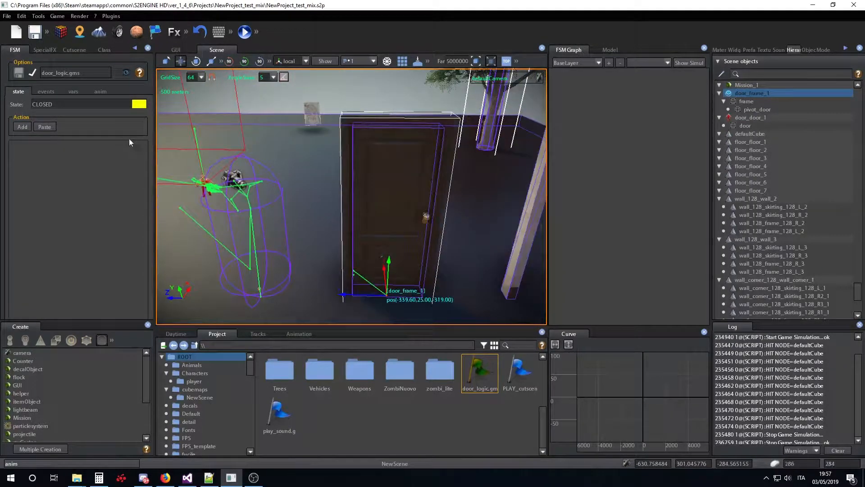
Look through door_frame_1's switch properties and move the frame away from the door to about Z 44.5.
{"action": "left_click", "coordinate": [104, 50]}
{"action": "scroll", "coordinate": [103, 109], "scroll_direction": "up", "scroll_amount": 5}
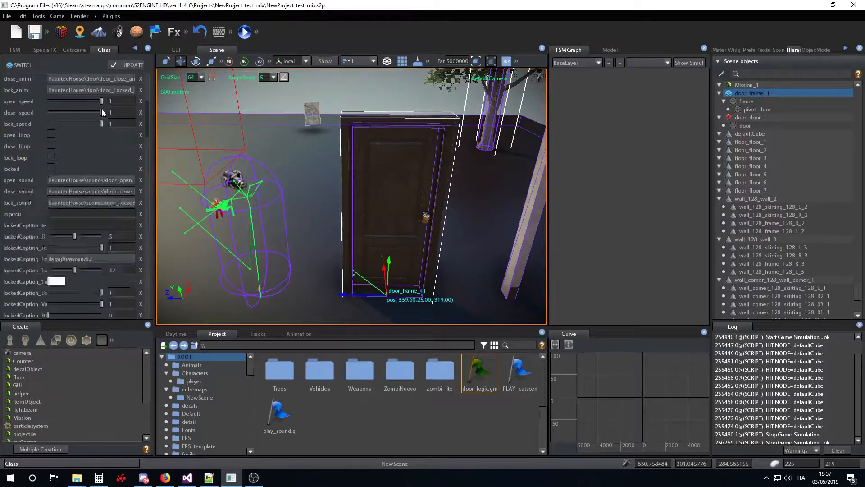
{"action": "scroll", "coordinate": [91, 109], "scroll_direction": "down", "scroll_amount": 3}
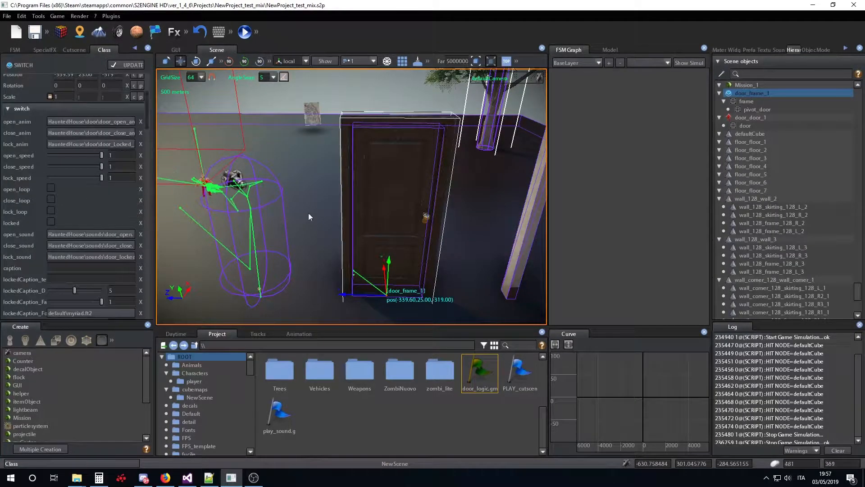
{"action": "left_click_drag", "start_coordinate": [361, 293], "coordinate": [246, 288]}
{"action": "right_click_drag", "start_coordinate": [293, 242], "coordinate": [264, 280]}
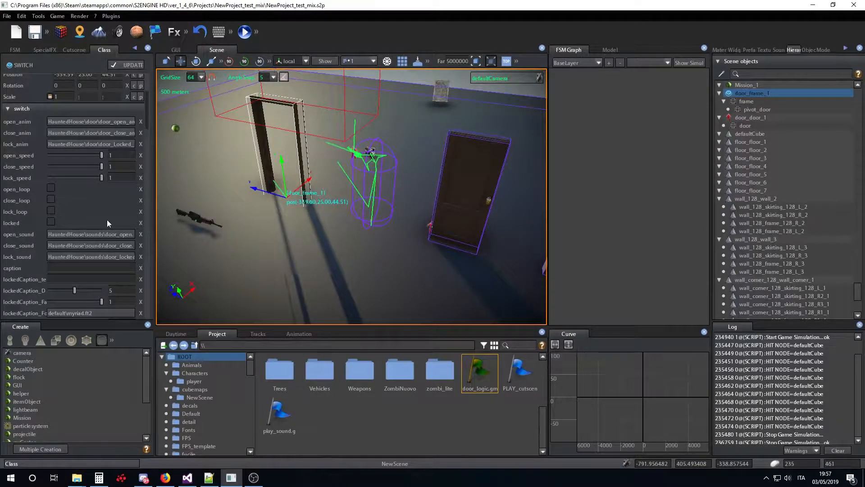
Create an eventSwitch object on the floor in front of the door and look through its class properties.
{"action": "left_click", "coordinate": [73, 341]}
{"action": "left_click", "coordinate": [38, 369]}
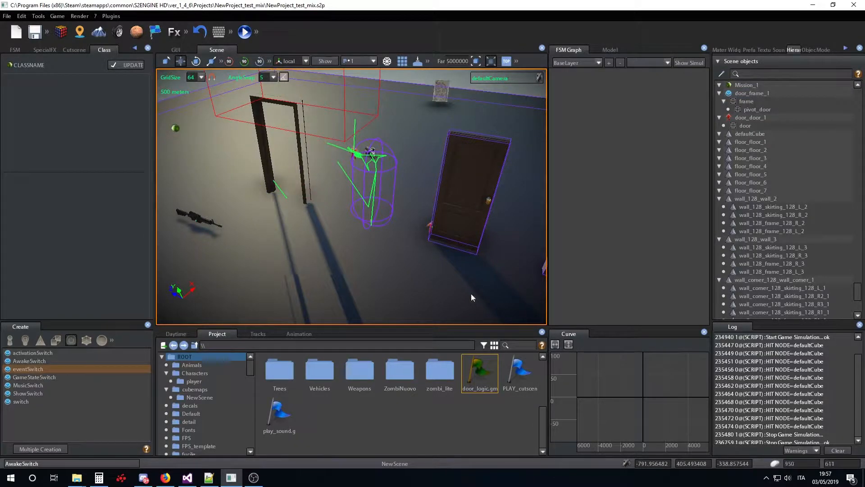
{"action": "left_click", "coordinate": [429, 282]}
{"action": "mouse_move", "coordinate": [401, 266]}
{"action": "right_mouse_down"}
{"action": "mouse_move", "coordinate": [426, 262]}
{"action": "mouse_move", "coordinate": [411, 269]}
{"action": "right_mouse_up"}
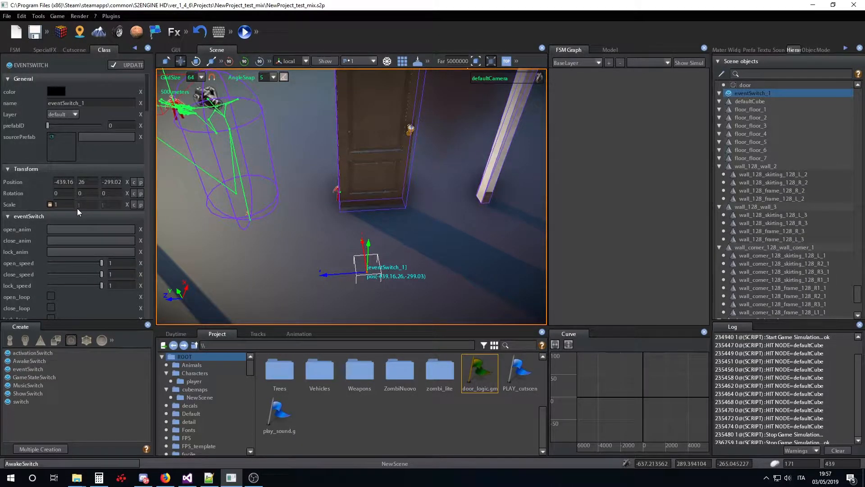
{"action": "scroll", "coordinate": [78, 212], "scroll_direction": "down", "scroll_amount": 3}
{"action": "scroll", "coordinate": [78, 209], "scroll_direction": "down", "scroll_amount": 5}
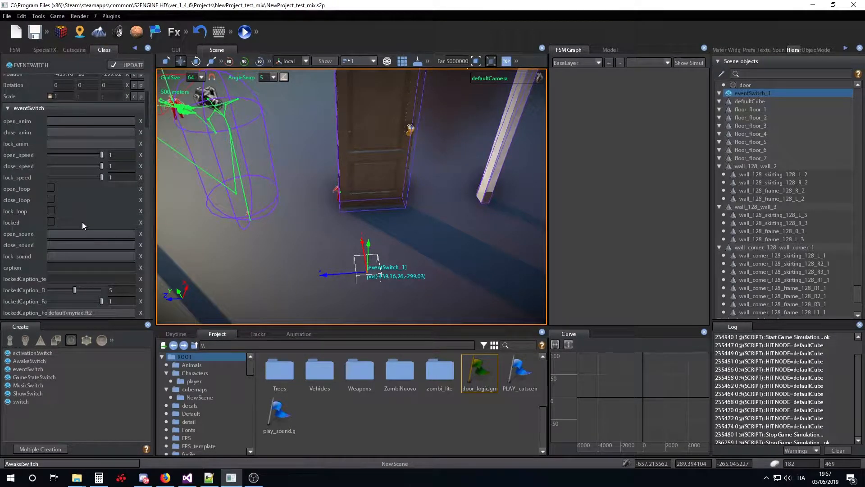
{"action": "scroll", "coordinate": [82, 223], "scroll_direction": "up", "scroll_amount": 2}
{"action": "scroll", "coordinate": [89, 230], "scroll_direction": "up", "scroll_amount": 8}
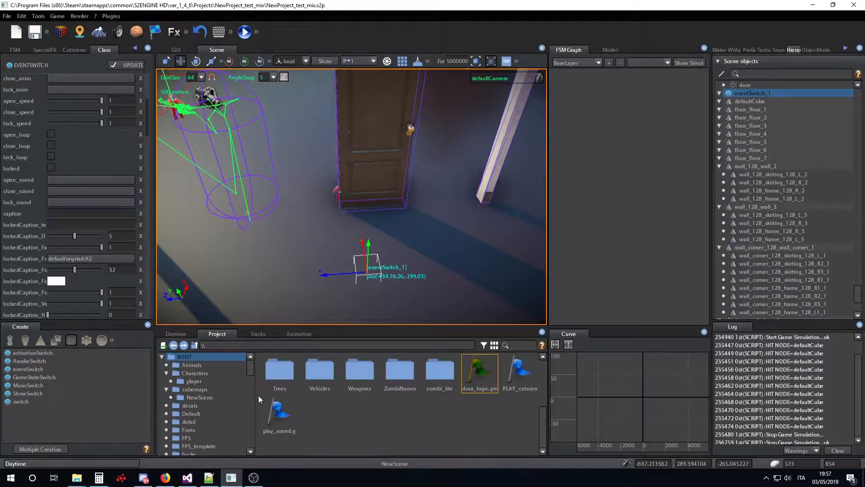
Open the HauntedHouse\door project folder and include Models in the file filter.
{"action": "scroll", "coordinate": [206, 382], "scroll_direction": "down", "scroll_amount": 6}
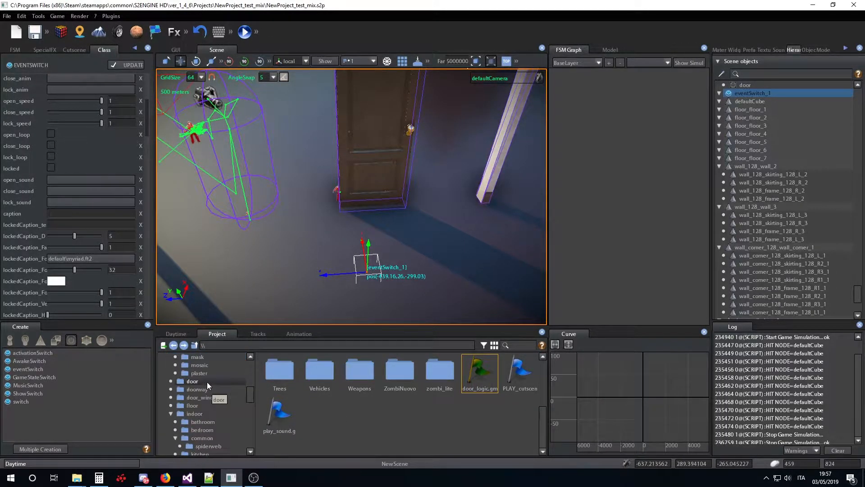
{"action": "scroll", "coordinate": [207, 382], "scroll_direction": "down", "scroll_amount": 4}
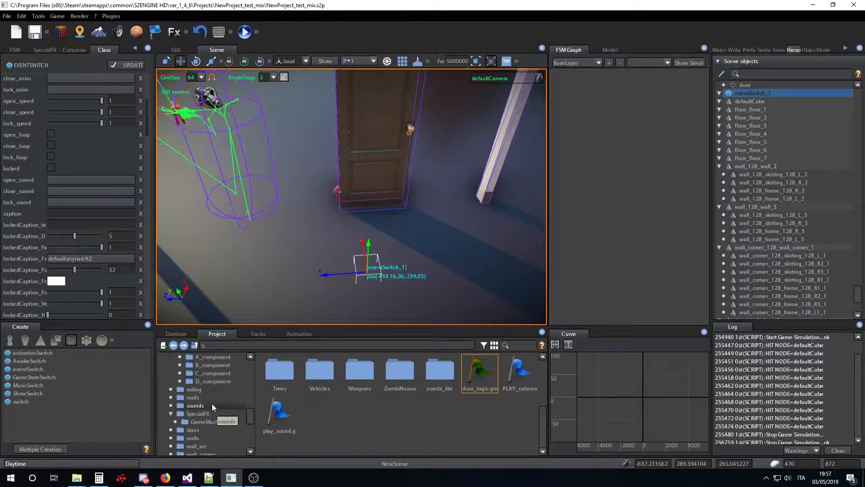
{"action": "scroll", "coordinate": [212, 404], "scroll_direction": "up", "scroll_amount": 4}
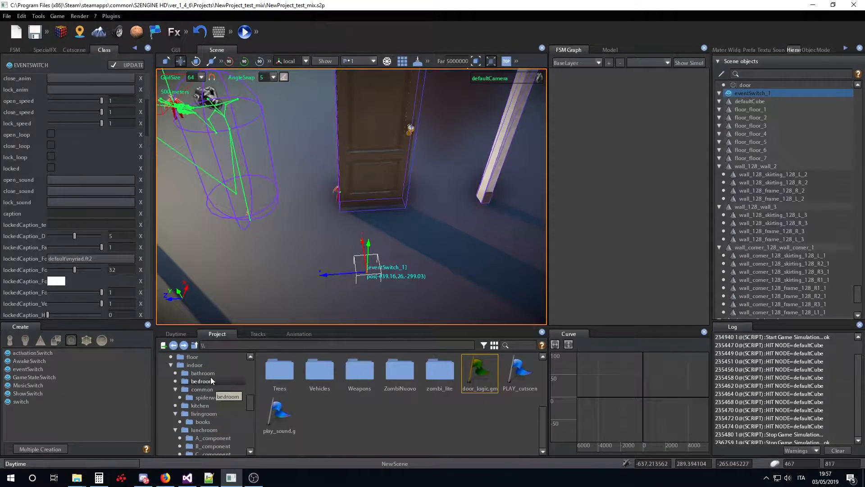
{"action": "scroll", "coordinate": [212, 388], "scroll_direction": "up", "scroll_amount": 2}
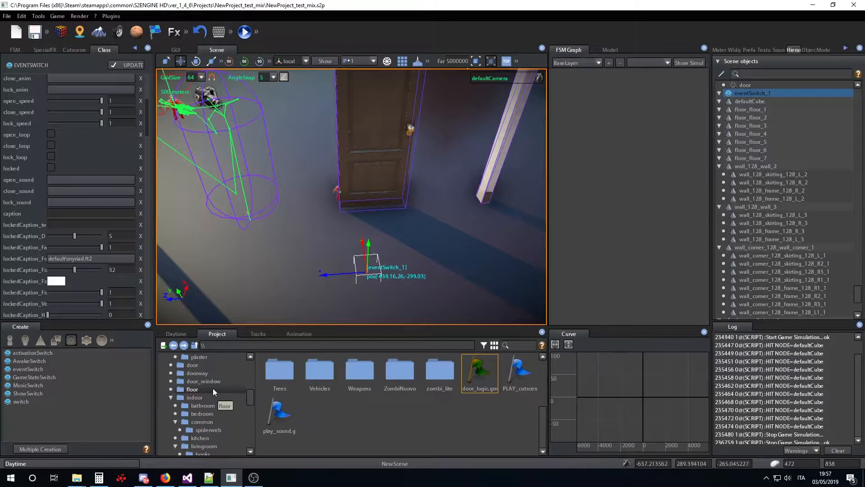
{"action": "left_click", "coordinate": [201, 366]}
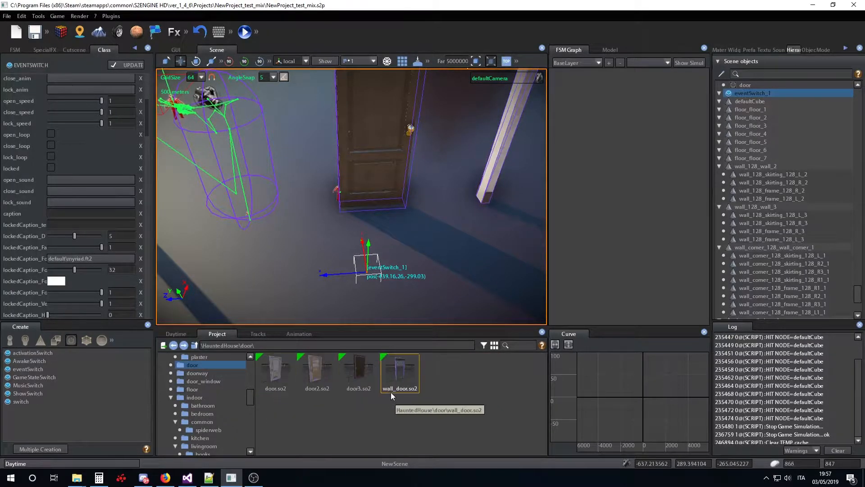
{"action": "left_click", "coordinate": [483, 345]}
{"action": "left_click", "coordinate": [512, 371]}
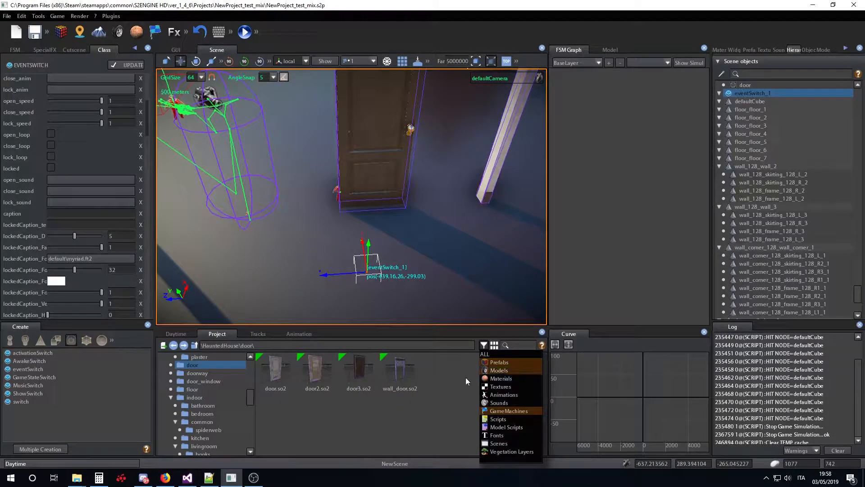
{"action": "left_click", "coordinate": [465, 377]}
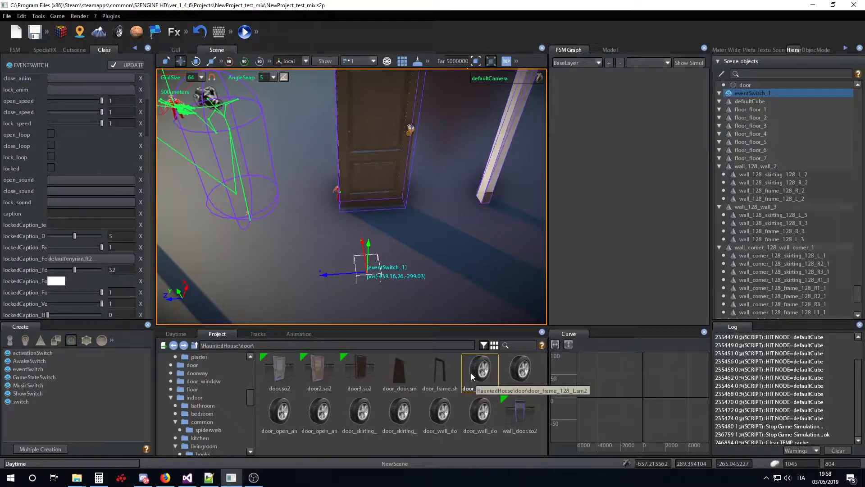
Assign the door_frame_128_L.sm2 model to eventSwitch_1 and raise the object to about Y 139.
{"action": "scroll", "coordinate": [94, 241], "scroll_direction": "up", "scroll_amount": 5}
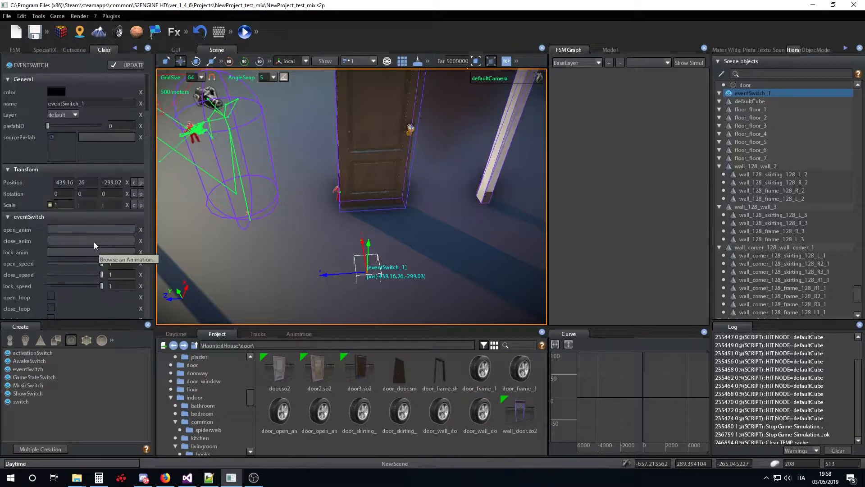
{"action": "scroll", "coordinate": [91, 230], "scroll_direction": "down", "scroll_amount": 10}
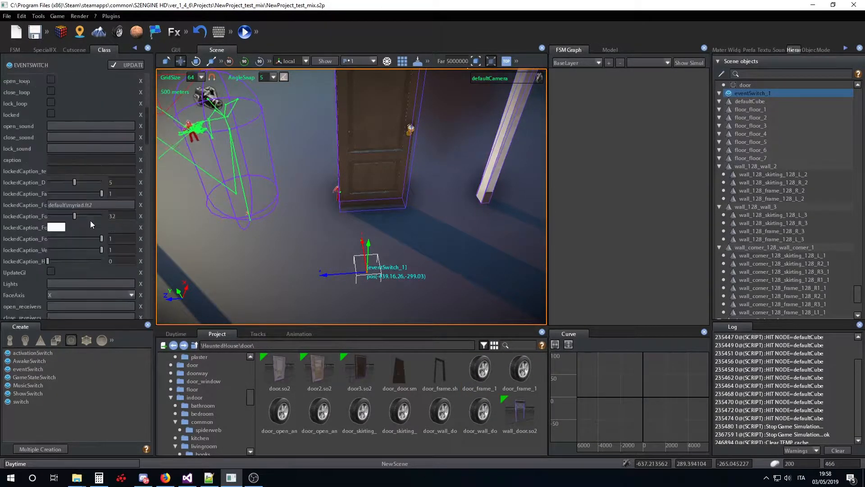
{"action": "scroll", "coordinate": [90, 221], "scroll_direction": "down", "scroll_amount": 5}
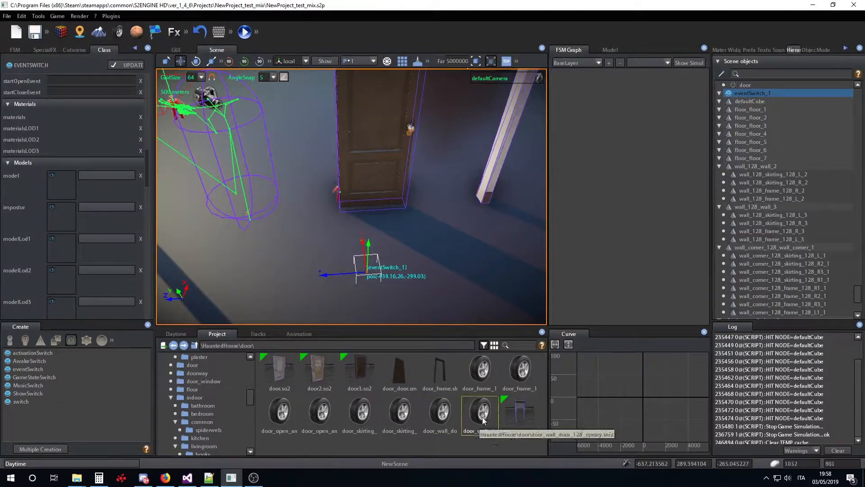
{"action": "left_click_drag", "start_coordinate": [489, 376], "coordinate": [86, 182]}
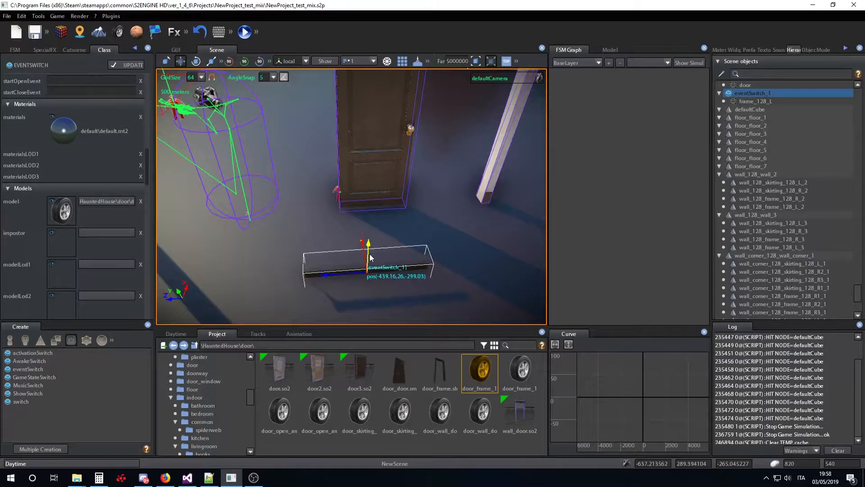
{"action": "left_click_drag", "start_coordinate": [373, 249], "coordinate": [383, 212]}
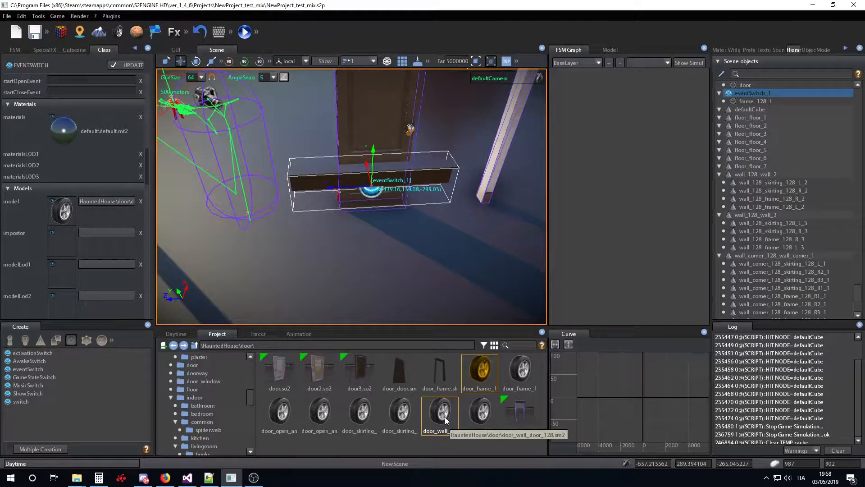
Assign the door_frame model to eventSwitch_1 and lower the frame around the door to about Y 38.7, Z -321.4.
{"action": "left_click_drag", "start_coordinate": [439, 366], "coordinate": [79, 209]}
{"action": "right_click_drag", "start_coordinate": [313, 244], "coordinate": [376, 225]}
{"action": "left_click_drag", "start_coordinate": [371, 294], "coordinate": [346, 274]}
{"action": "left_click_drag", "start_coordinate": [329, 233], "coordinate": [332, 256]}
{"action": "right_click_drag", "start_coordinate": [323, 246], "coordinate": [371, 271]}
{"action": "left_click_drag", "start_coordinate": [334, 263], "coordinate": [323, 262]}
{"action": "right_click_drag", "start_coordinate": [322, 262], "coordinate": [242, 228]}
{"action": "left_click_drag", "start_coordinate": [252, 239], "coordinate": [264, 241]}
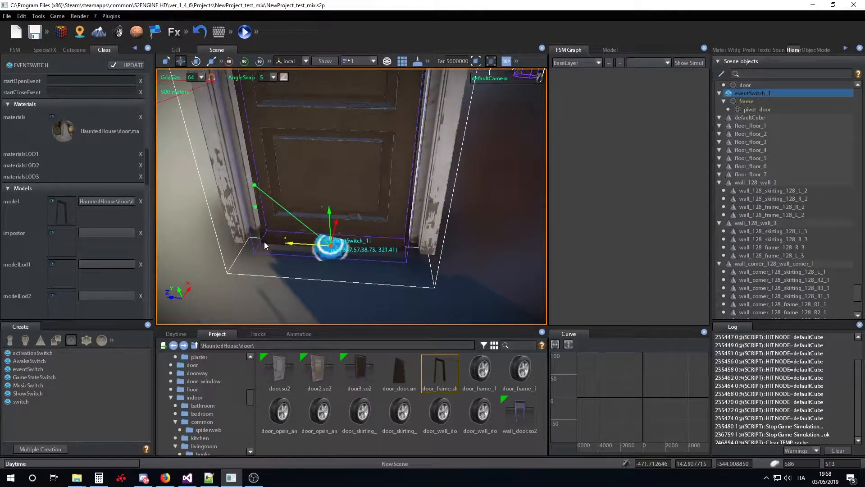
Fit the eventSwitch_1 frame closely around the door at about X -342.6, Y 17.3, Z -319.5.
{"action": "left_click_drag", "start_coordinate": [339, 222], "coordinate": [336, 227]}
{"action": "right_click_drag", "start_coordinate": [328, 226], "coordinate": [429, 242]}
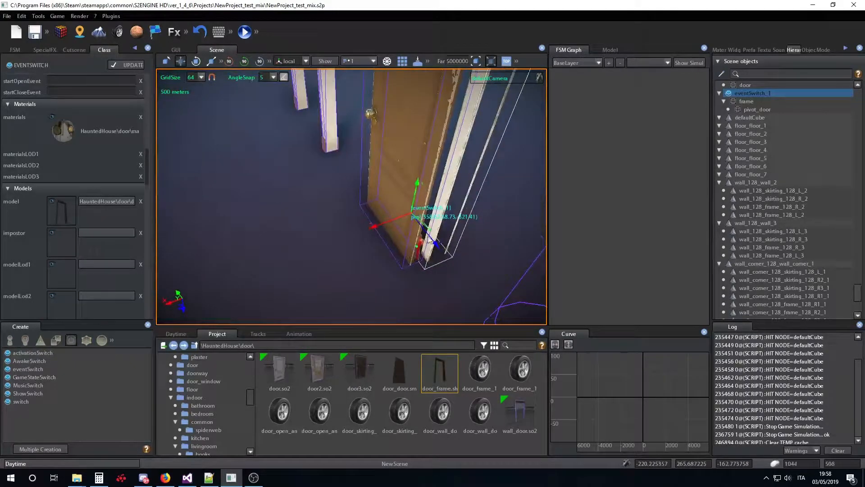
{"action": "left_click_drag", "start_coordinate": [388, 229], "coordinate": [384, 229]}
{"action": "left_click_drag", "start_coordinate": [401, 195], "coordinate": [402, 205]}
{"action": "right_click_drag", "start_coordinate": [401, 204], "coordinate": [355, 207]}
{"action": "right_click_drag", "start_coordinate": [363, 261], "coordinate": [389, 260]}
{"action": "left_click_drag", "start_coordinate": [391, 255], "coordinate": [392, 255]}
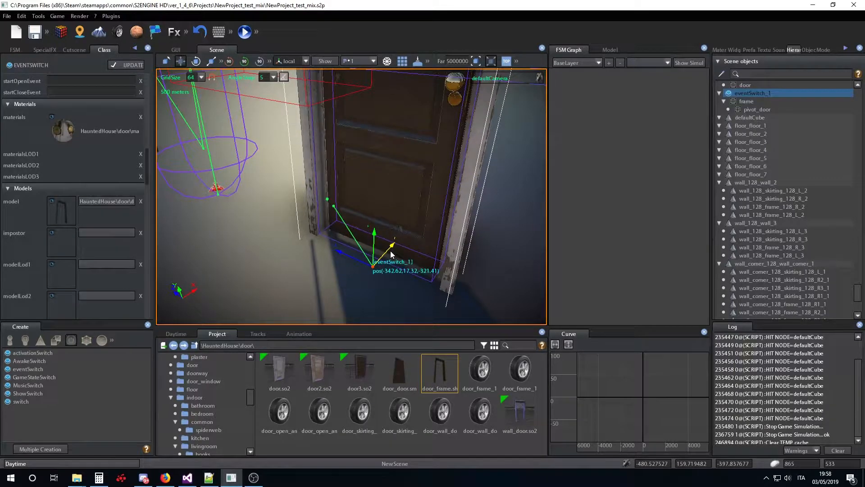
{"action": "right_click_drag", "start_coordinate": [357, 220], "coordinate": [363, 267]}
{"action": "left_click_drag", "start_coordinate": [359, 282], "coordinate": [358, 283]}
{"action": "right_click_drag", "start_coordinate": [413, 248], "coordinate": [392, 230]}
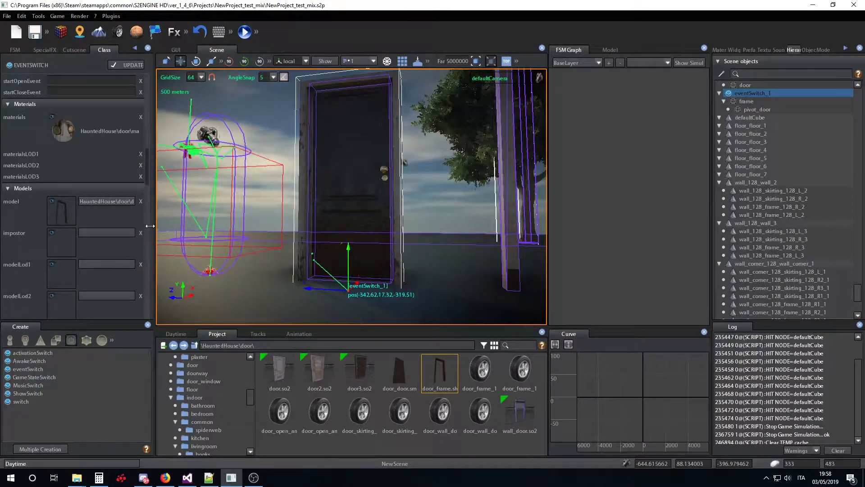
Check the messages eventSwitch_1 offers and set its openedEvent property to ACTION.
{"action": "scroll", "coordinate": [115, 203], "scroll_direction": "down", "scroll_amount": 10}
{"action": "scroll", "coordinate": [114, 203], "scroll_direction": "down", "scroll_amount": 10}
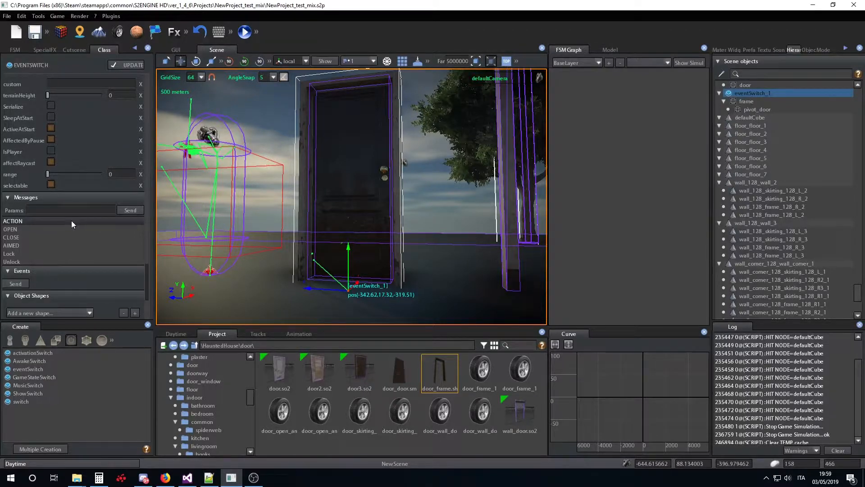
{"action": "scroll", "coordinate": [71, 221], "scroll_direction": "up", "scroll_amount": 8}
{"action": "scroll", "coordinate": [71, 220], "scroll_direction": "down", "scroll_amount": 10}
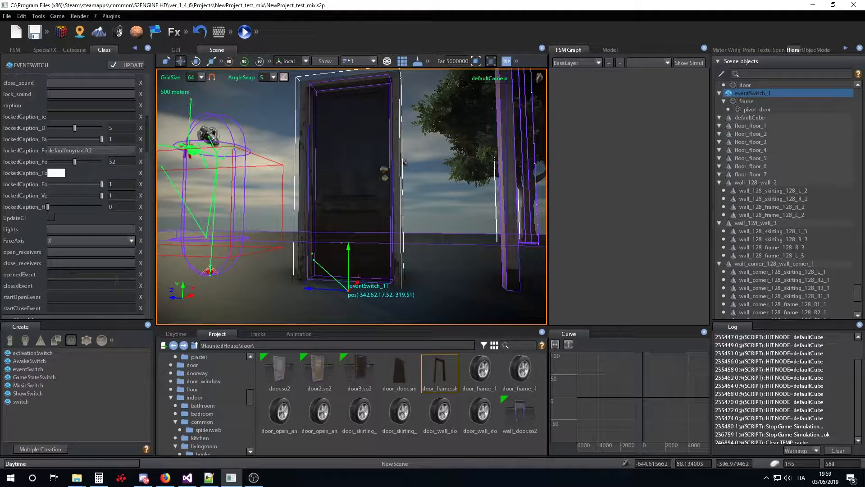
{"action": "left_click", "coordinate": [71, 274]}
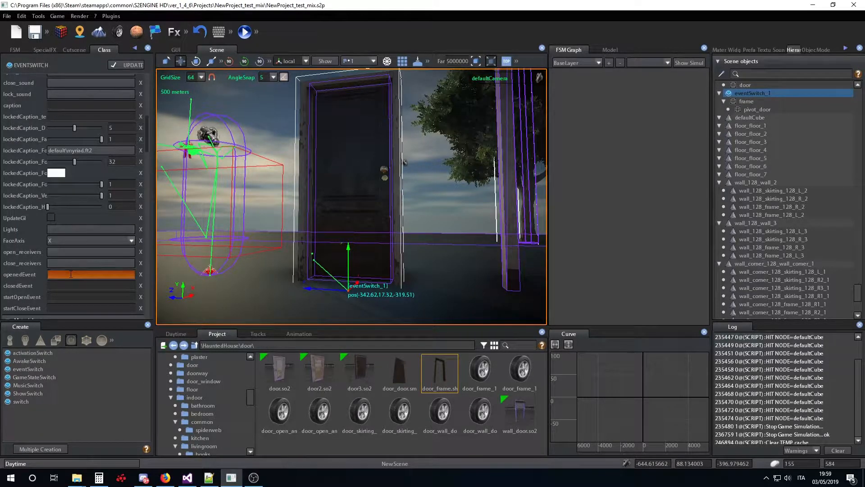
{"action": "type", "text": "ACTION"}
{"action": "key", "text": "Return"}
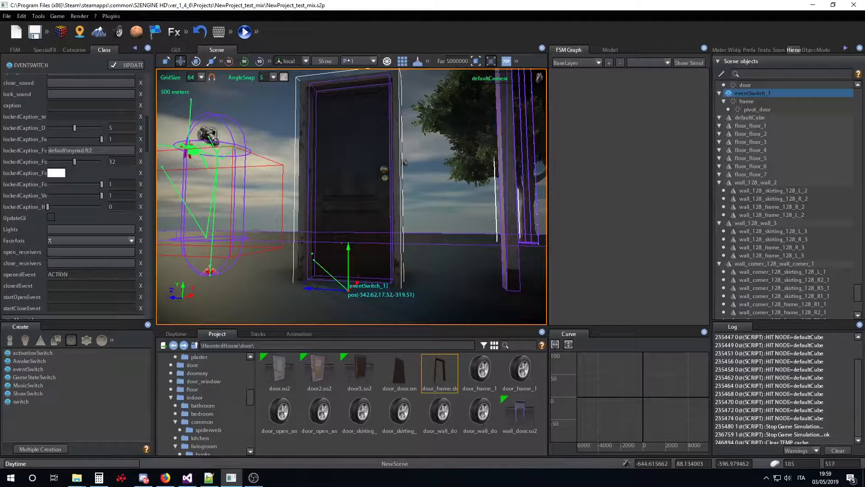
Pick the door_door_1 object from the scene as eventSwitch_1's open_receivers.
{"action": "left_click", "coordinate": [58, 251]}
{"action": "left_click", "coordinate": [344, 309]}
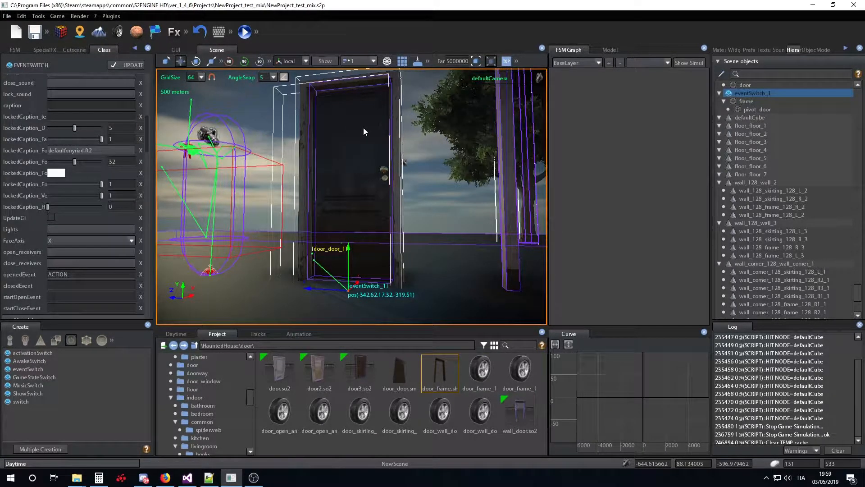
{"action": "scroll", "coordinate": [357, 161], "scroll_direction": "up", "scroll_amount": 3}
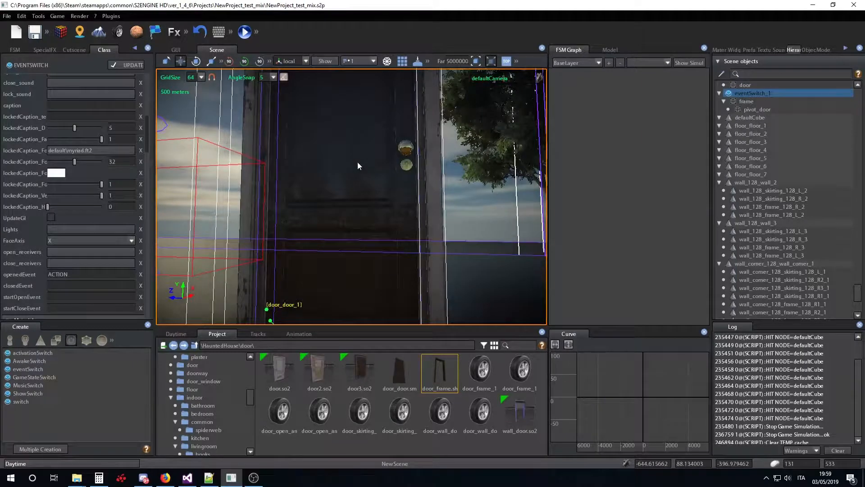
{"action": "left_click", "coordinate": [358, 163]}
{"action": "left_click", "coordinate": [353, 308]}
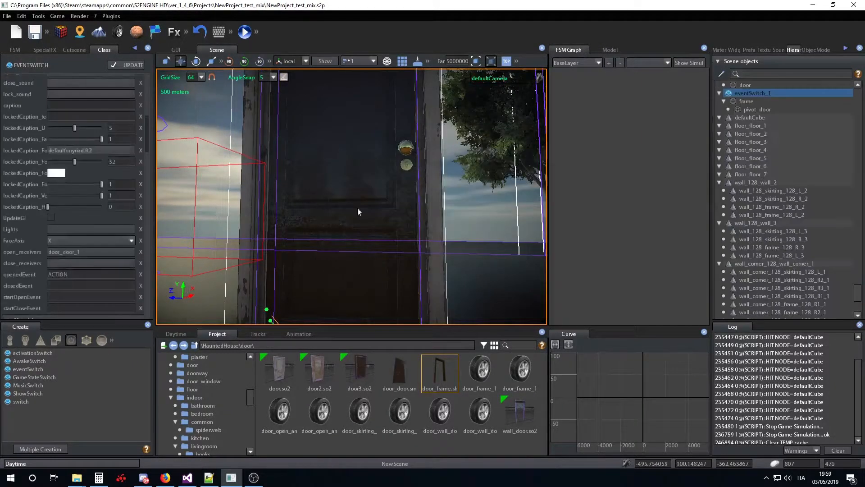
Pick door_door_1 as eventSwitch_1's close_receivers and set closedEvent to ACTION.
{"action": "left_click", "coordinate": [98, 263]}
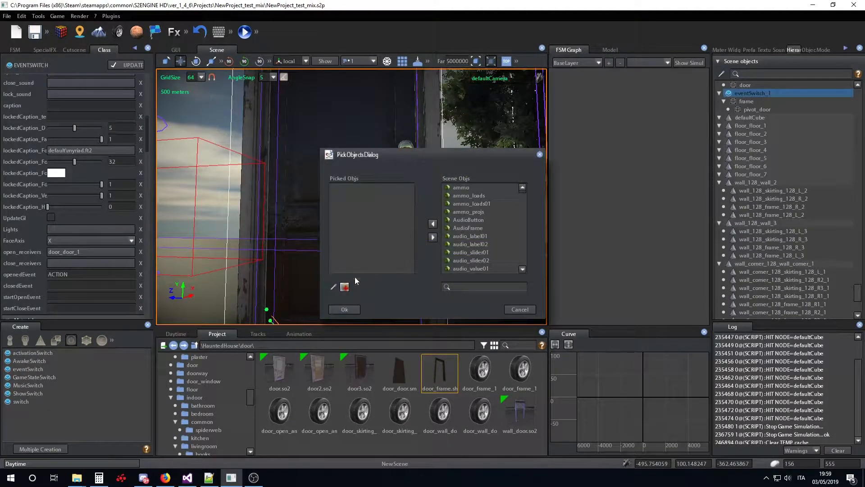
{"action": "left_click", "coordinate": [334, 286]}
{"action": "left_click", "coordinate": [342, 193]}
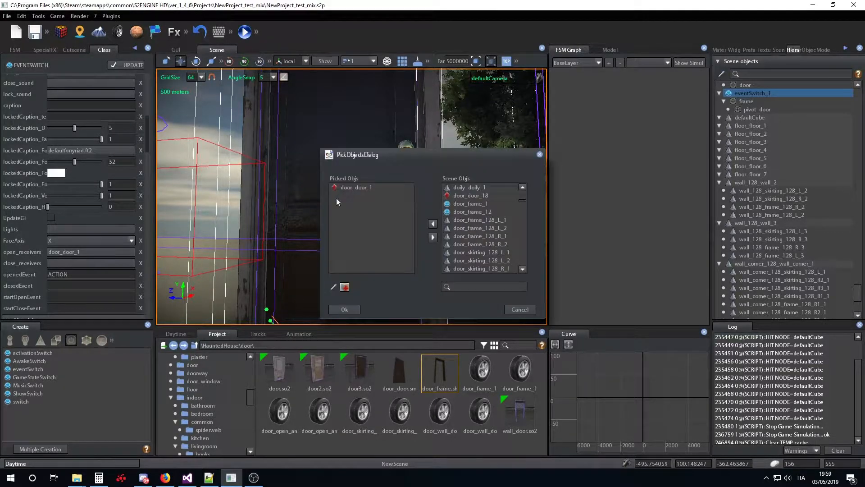
{"action": "left_click", "coordinate": [344, 310]}
{"action": "left_click", "coordinate": [61, 285]}
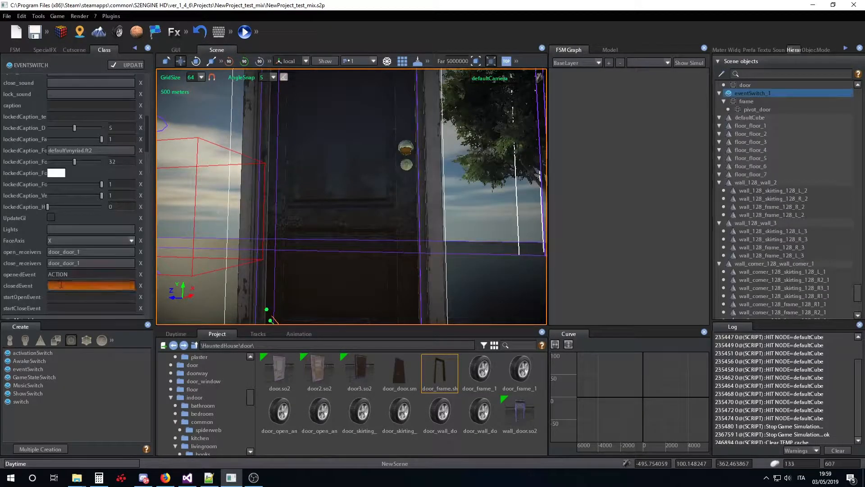
{"action": "type", "text": "ACTION"}
{"action": "key", "text": "Return"}
Test the switch in the editor by sending the ACTION message to eventSwitch_1 repeatedly.
{"action": "right_click_drag", "start_coordinate": [247, 199], "coordinate": [275, 205]}
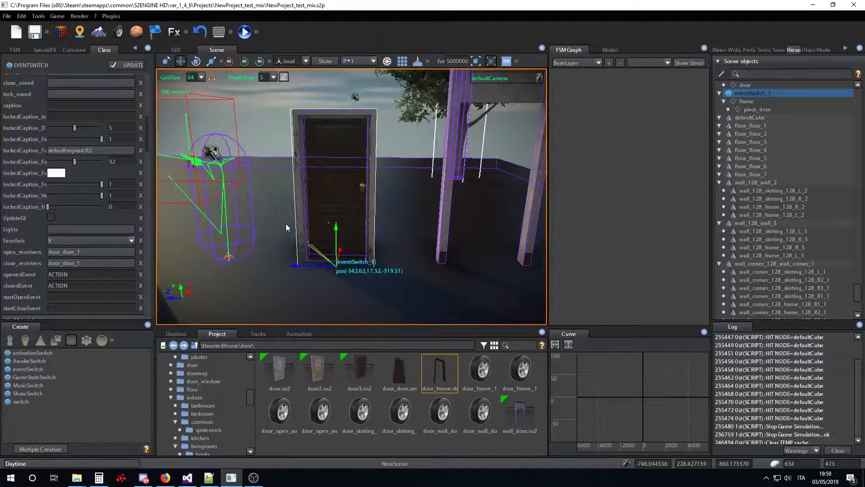
{"action": "key", "text": "w"}
{"action": "key", "text": "a"}
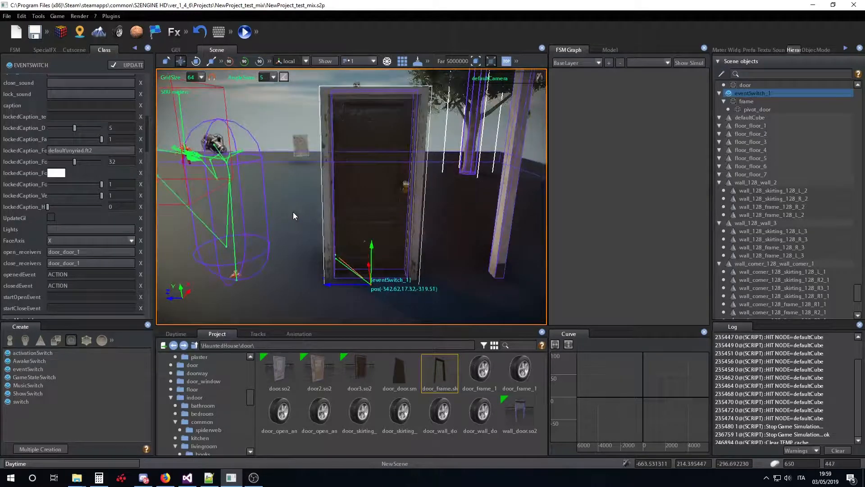
{"action": "scroll", "coordinate": [113, 191], "scroll_direction": "up", "scroll_amount": 8}
{"action": "scroll", "coordinate": [113, 192], "scroll_direction": "down", "scroll_amount": 8}
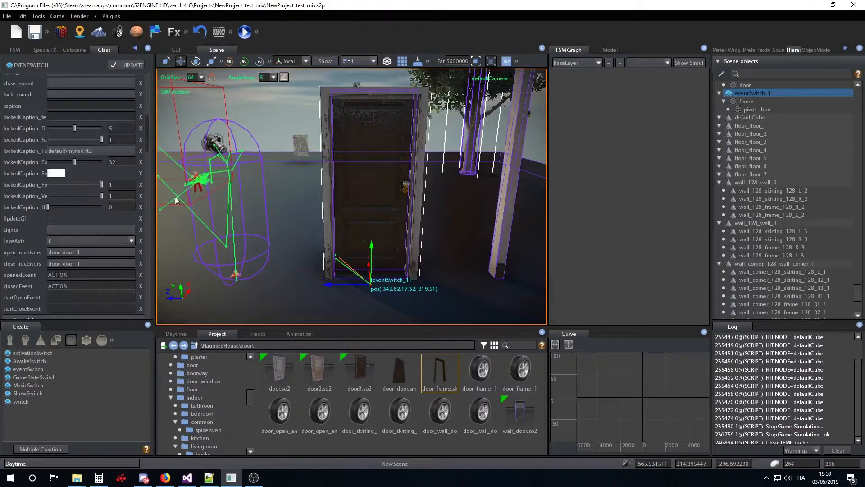
{"action": "scroll", "coordinate": [77, 164], "scroll_direction": "down", "scroll_amount": 10}
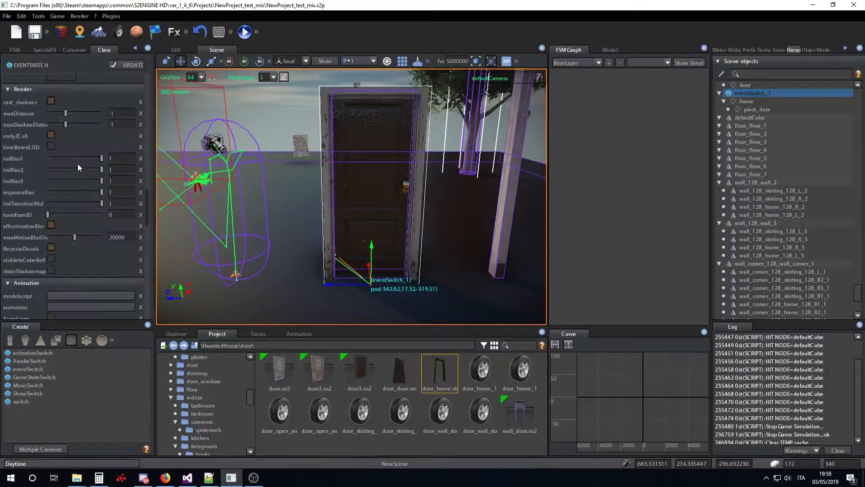
{"action": "left_click", "coordinate": [78, 166]}
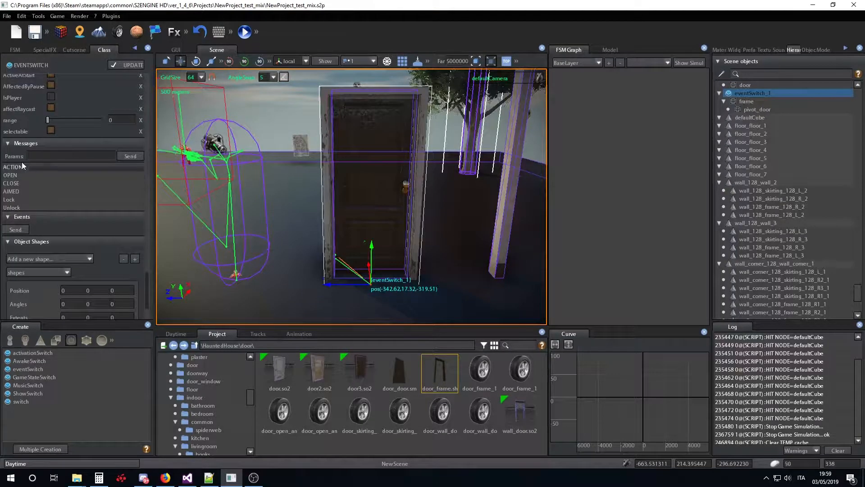
{"action": "left_click", "coordinate": [131, 155]}
{"action": "left_click", "coordinate": [131, 156]}
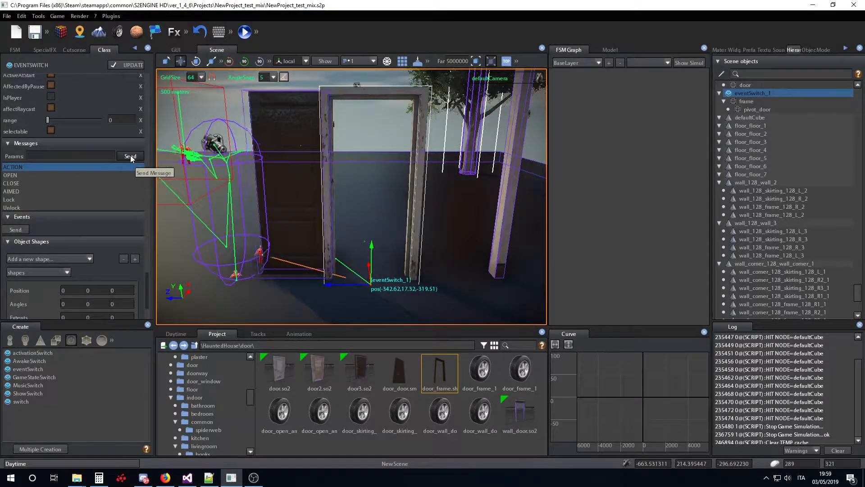
{"action": "left_click", "coordinate": [130, 155]}
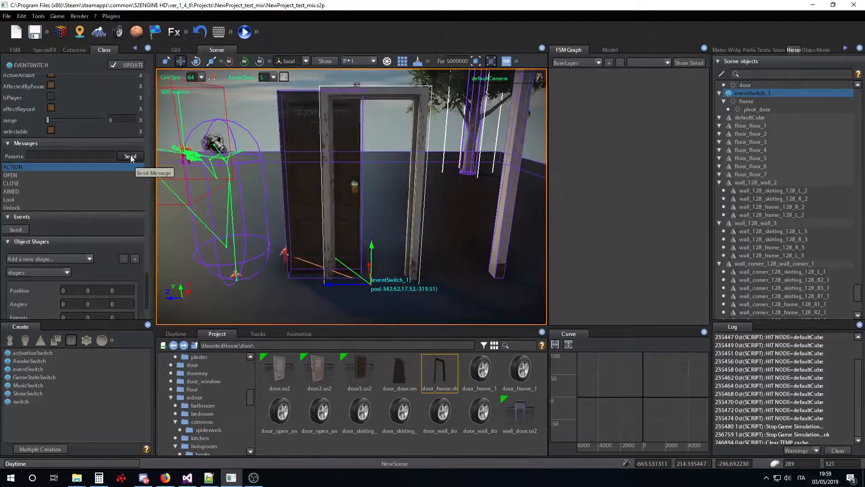
{"action": "left_click", "coordinate": [131, 156]}
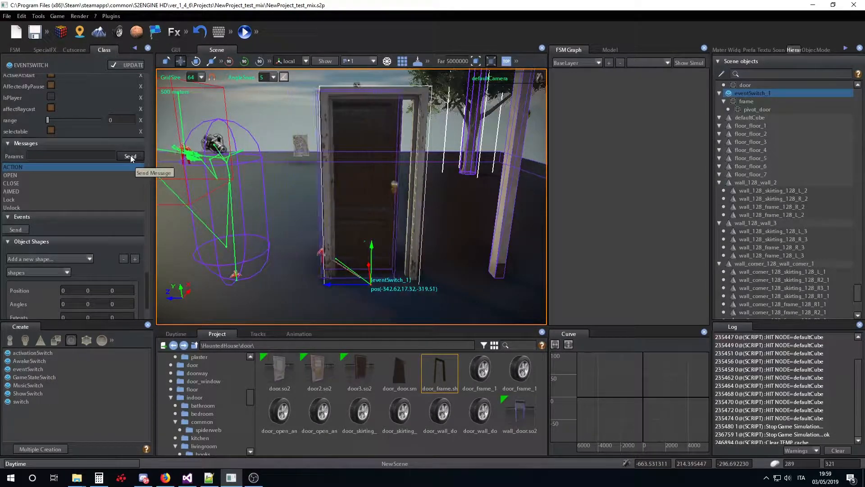
{"action": "left_click", "coordinate": [130, 155]}
{"action": "left_click", "coordinate": [130, 155]}
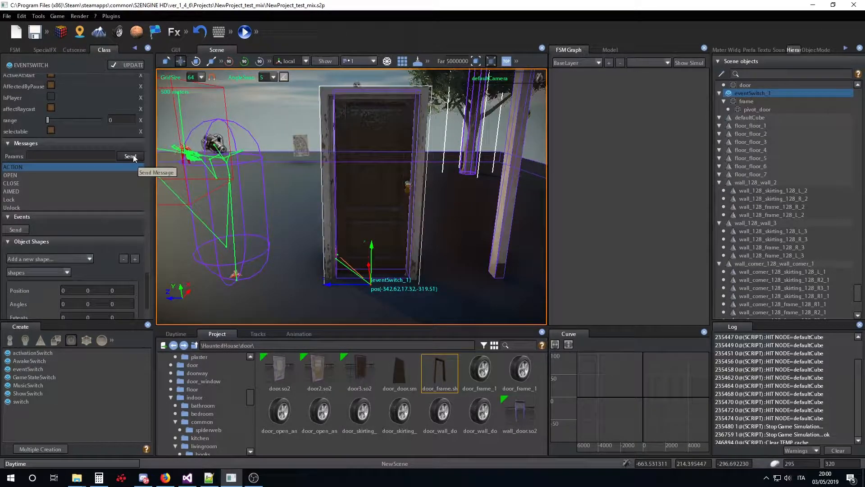
Run the game simulation, walk to the door, open and close it through the frame switch, and stop the simulation.
{"action": "key", "text": "F5"}
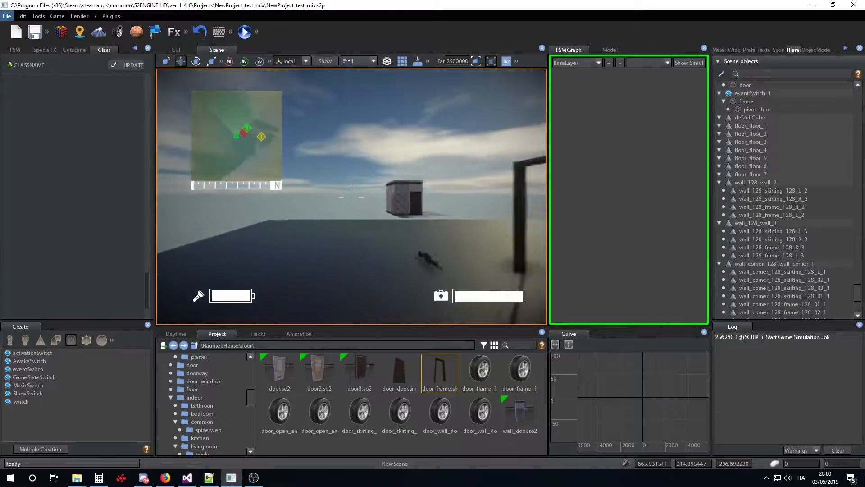
{"action": "key", "text": "w"}
{"action": "key", "text": "w"}
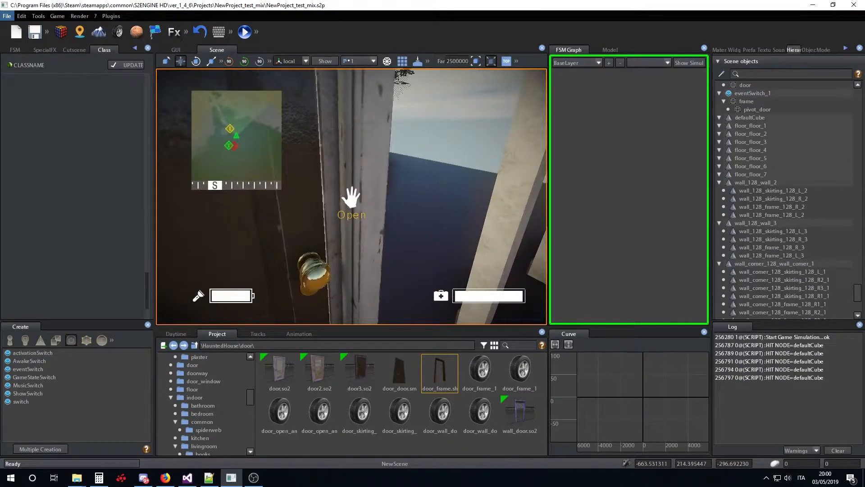
{"action": "key", "text": "s"}
{"action": "key", "text": "e"}
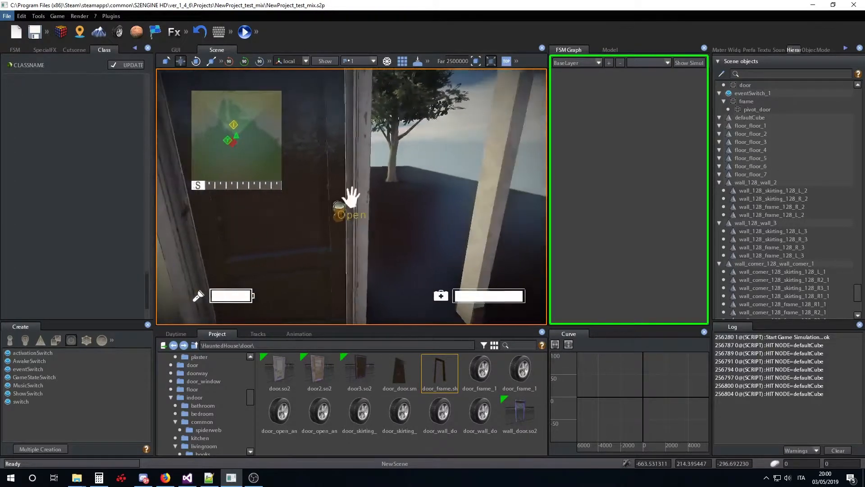
{"action": "key", "text": "e"}
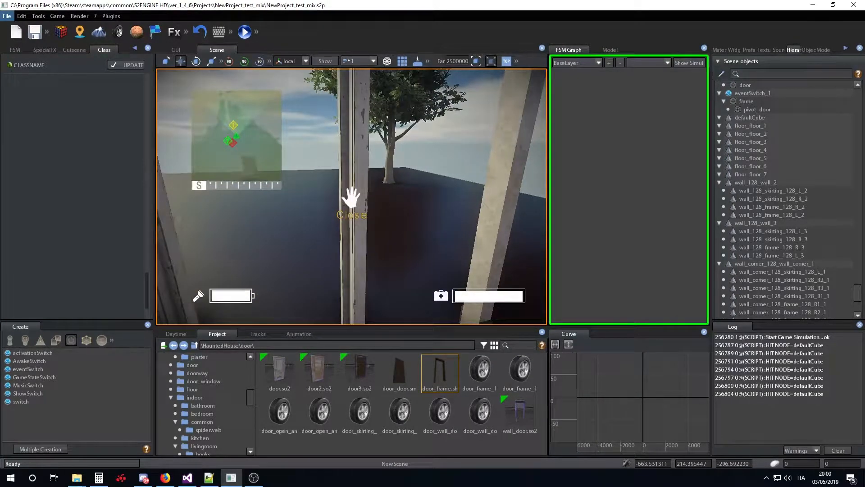
{"action": "key", "text": "e"}
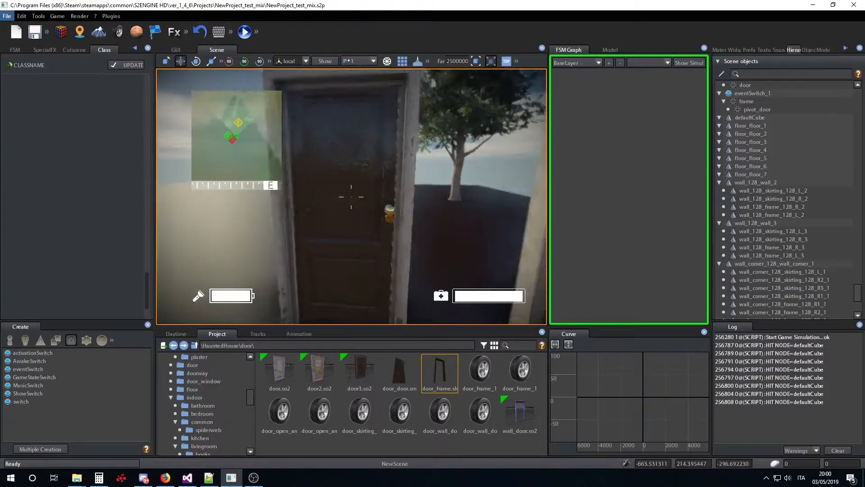
{"action": "key", "text": "Escape"}
{"action": "scroll", "coordinate": [445, 239], "scroll_direction": "up", "scroll_amount": 5}
{"action": "right_click_drag", "start_coordinate": [448, 237], "coordinate": [433, 223]}
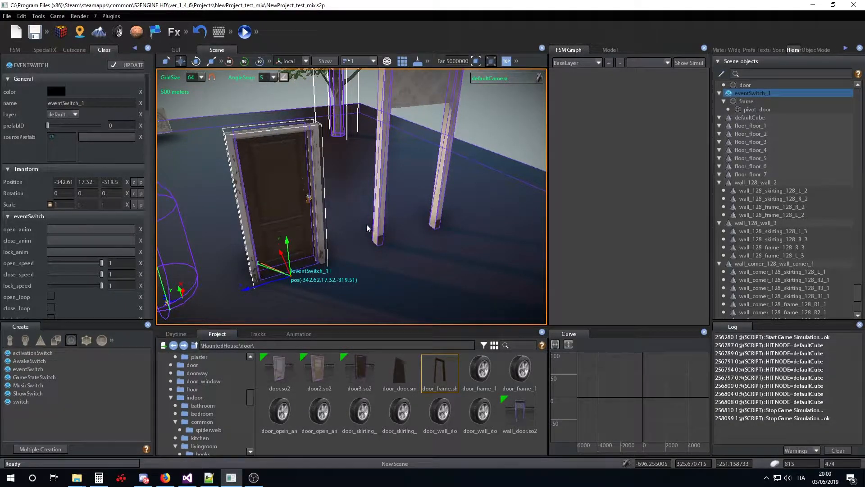
{"action": "right_click_drag", "start_coordinate": [364, 223], "coordinate": [350, 233]}
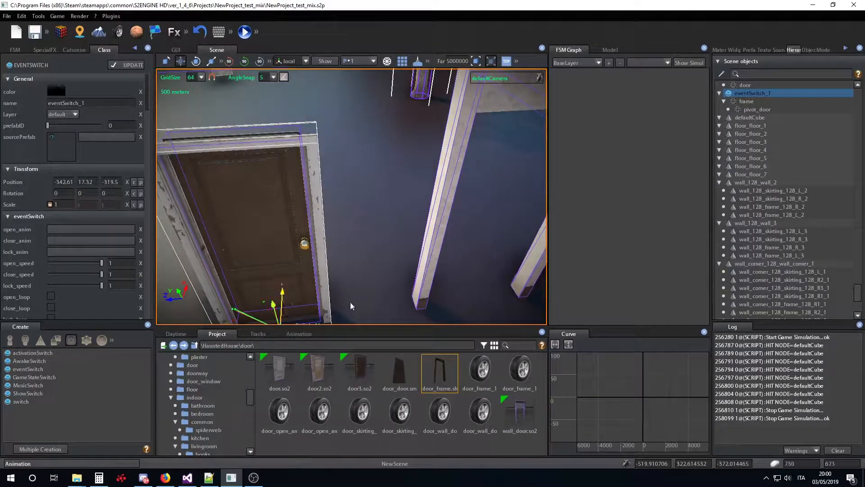
{"action": "right_click_drag", "start_coordinate": [366, 245], "coordinate": [369, 228]}
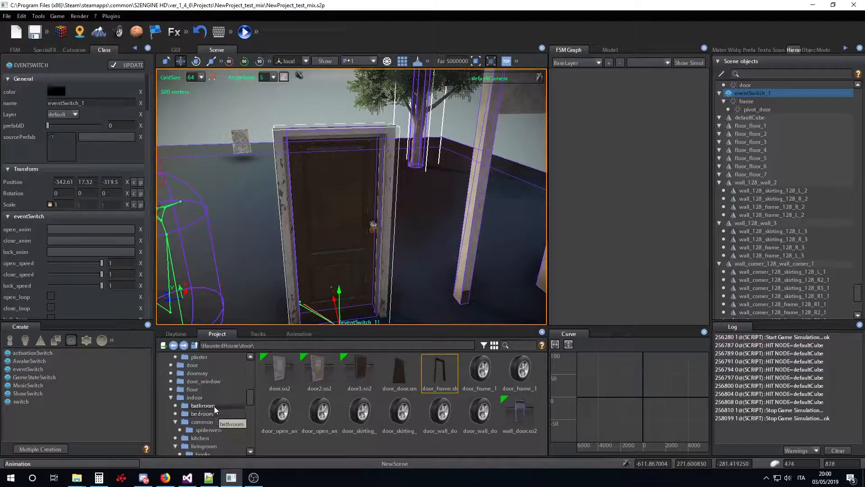
{"action": "scroll", "coordinate": [224, 406], "scroll_direction": "down", "scroll_amount": 2}
{"action": "scroll", "coordinate": [222, 405], "scroll_direction": "up", "scroll_amount": 6}
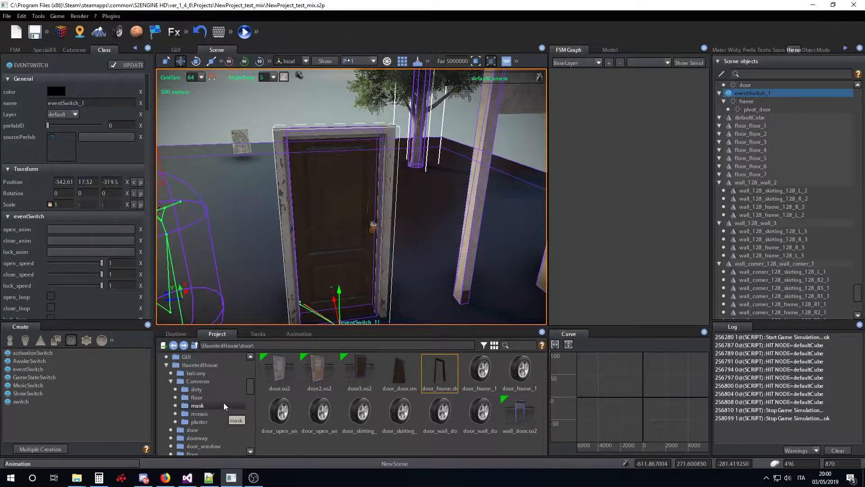
{"action": "scroll", "coordinate": [223, 405], "scroll_direction": "down", "scroll_amount": 2}
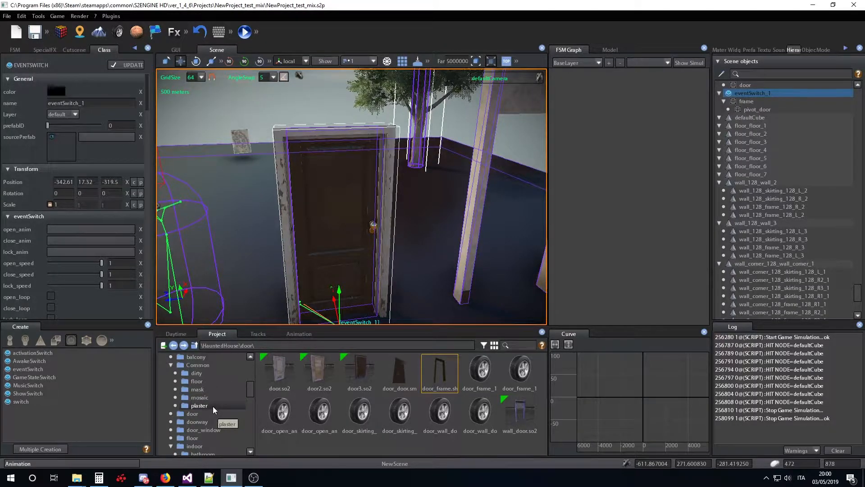
{"action": "scroll", "coordinate": [215, 399], "scroll_direction": "up", "scroll_amount": 4}
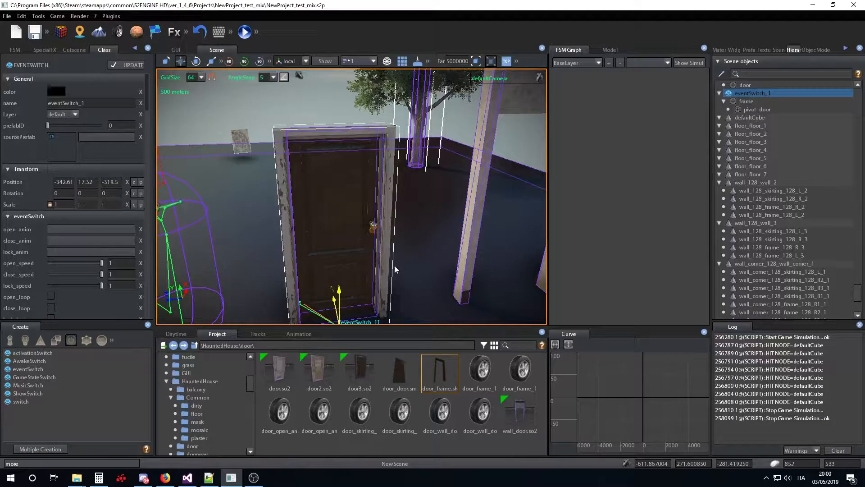
{"action": "scroll", "coordinate": [396, 273], "scroll_direction": "up", "scroll_amount": 4}
{"action": "right_click_drag", "start_coordinate": [404, 280], "coordinate": [393, 286]}
{"action": "scroll", "coordinate": [393, 286], "scroll_direction": "down", "scroll_amount": 4}
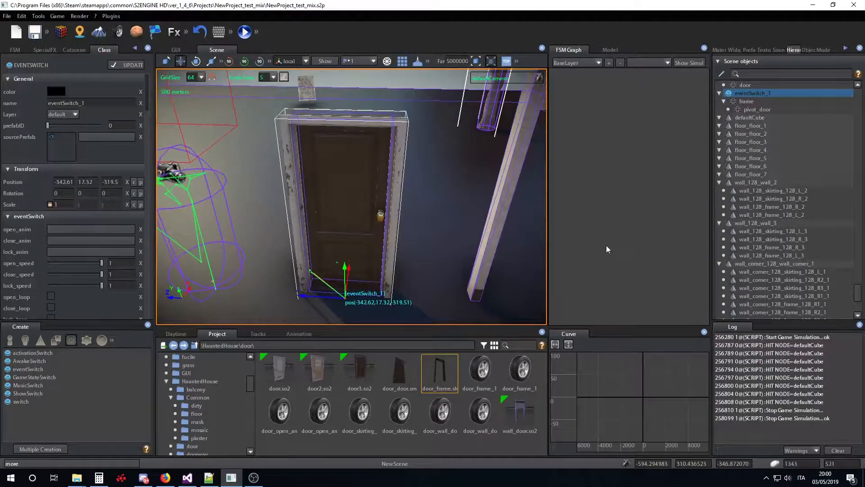
Parent door_door_1 to eventSwitch_1 in the scene hierarchy.
{"action": "scroll", "coordinate": [744, 217], "scroll_direction": "up", "scroll_amount": 4}
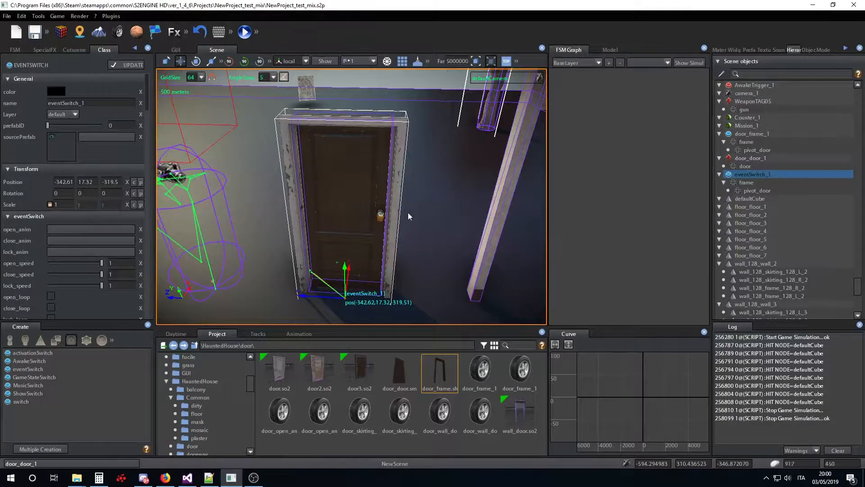
{"action": "left_click", "coordinate": [361, 158]}
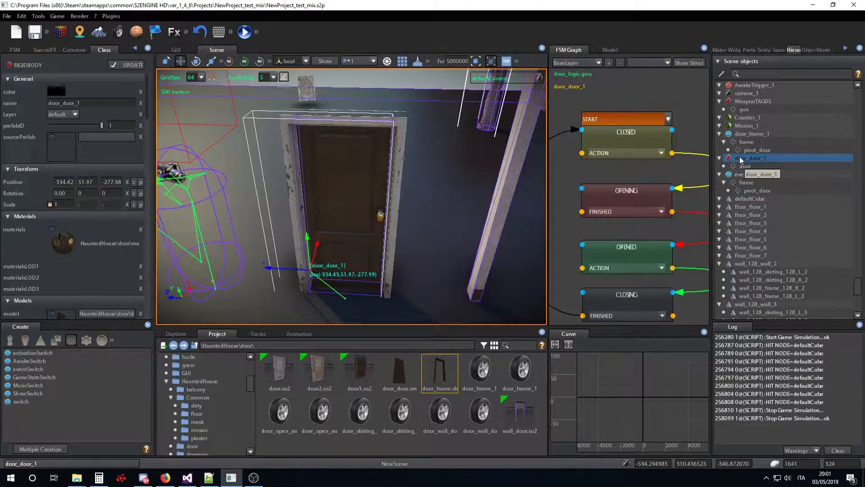
{"action": "left_click", "coordinate": [405, 119]}
{"action": "left_click", "coordinate": [359, 153]}
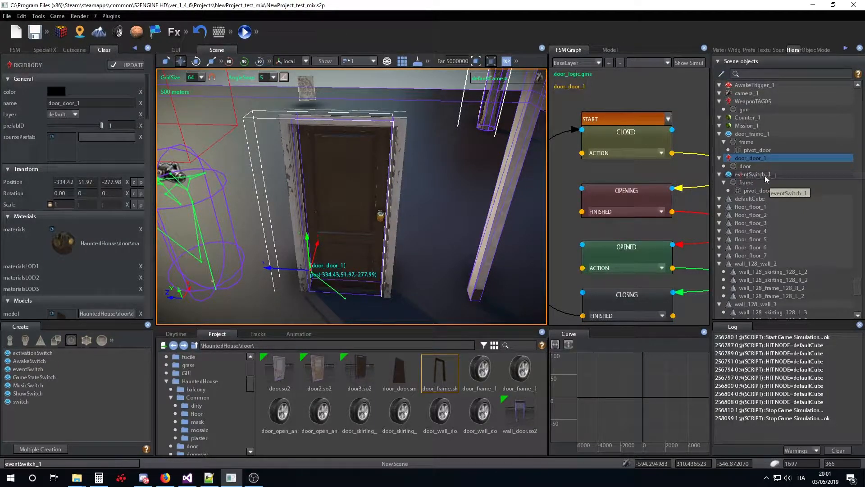
{"action": "left_click_drag", "start_coordinate": [755, 158], "coordinate": [766, 176]}
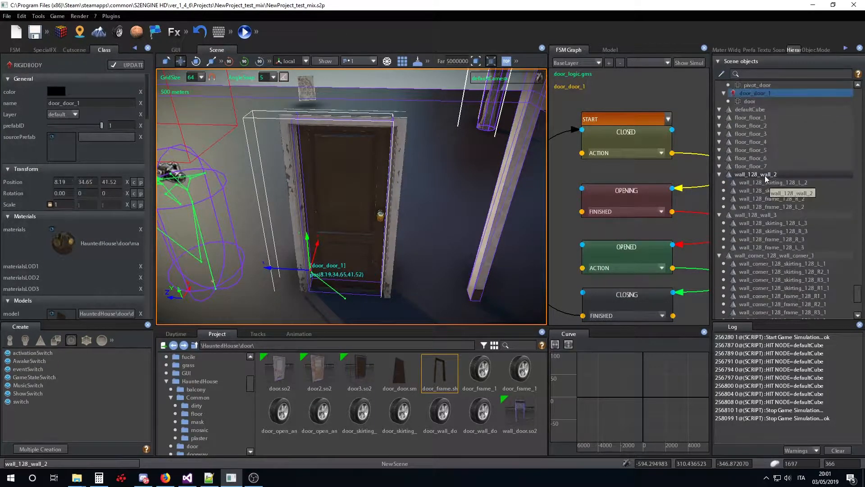
Move eventSwitch_1 together with its child door to about X -108.5, Z -298.07 in the scene.
{"action": "left_click", "coordinate": [401, 134]}
{"action": "left_click_drag", "start_coordinate": [305, 298], "coordinate": [263, 272]}
{"action": "middle_click_drag", "start_coordinate": [342, 234], "coordinate": [175, 259]}
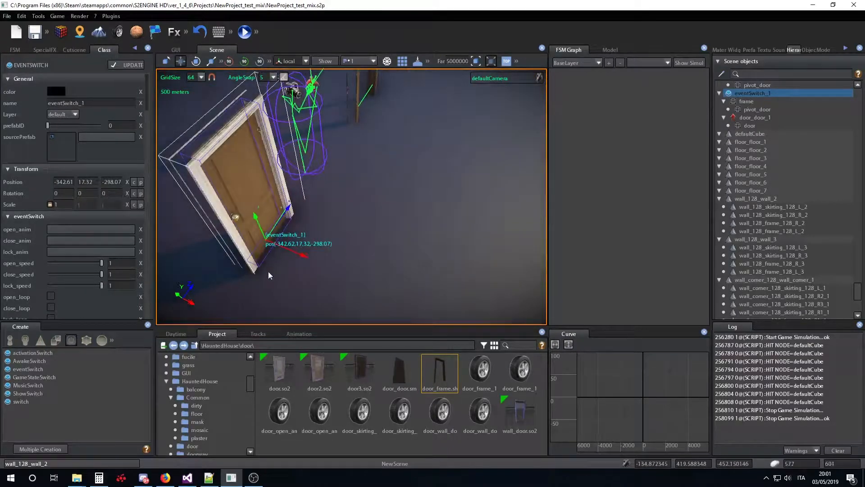
{"action": "left_click_drag", "start_coordinate": [293, 257], "coordinate": [477, 226]}
{"action": "middle_click_drag", "start_coordinate": [477, 226], "coordinate": [454, 199]}
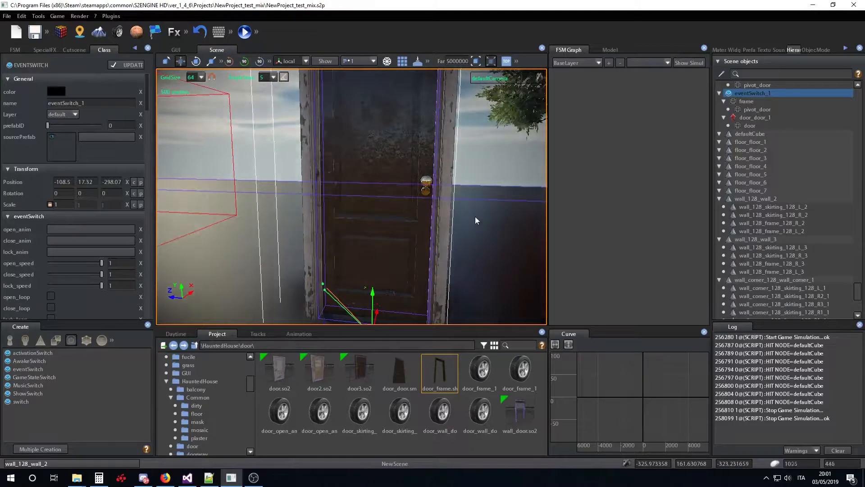
Run the game simulation, walk to the relocated door, and open and close it repeatedly through the frame switch.
{"action": "key", "text": "F5"}
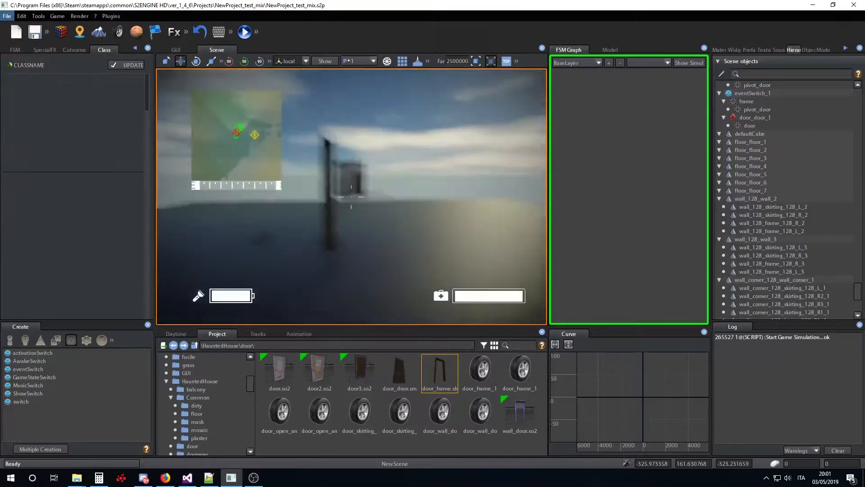
{"action": "key", "text": "w"}
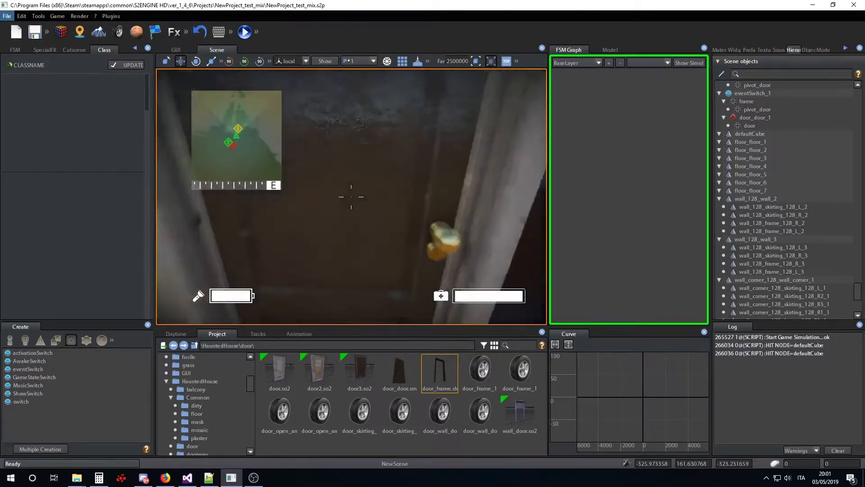
{"action": "key", "text": "e"}
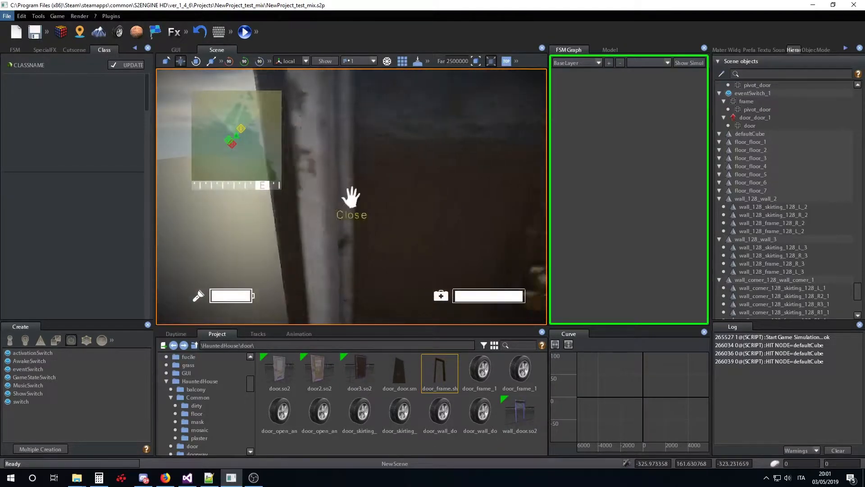
{"action": "key", "text": "w"}
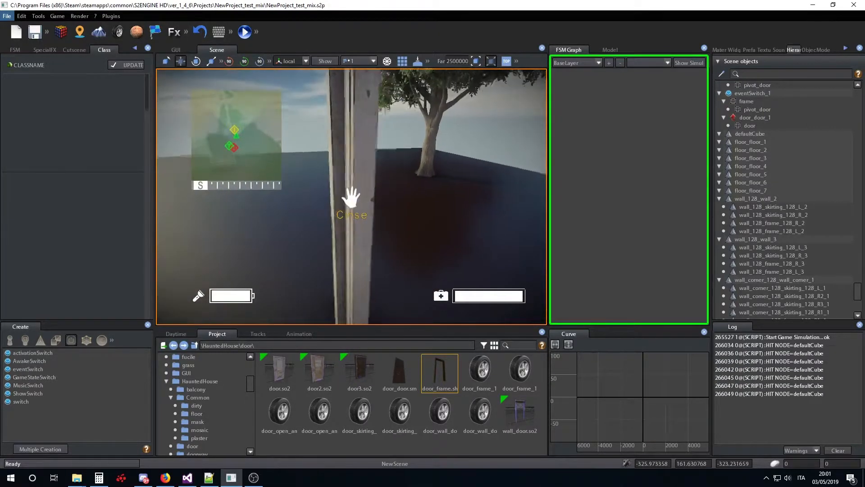
{"action": "key", "text": "e"}
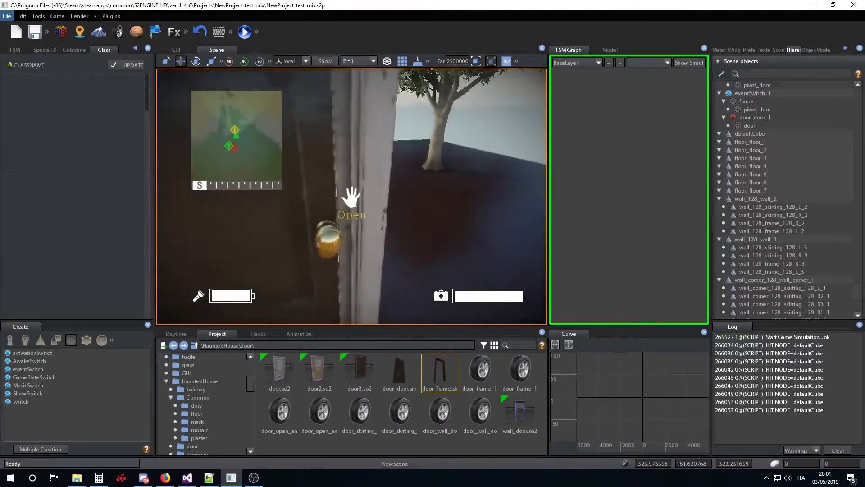
{"action": "key", "text": "e"}
{"action": "key", "text": "e"}
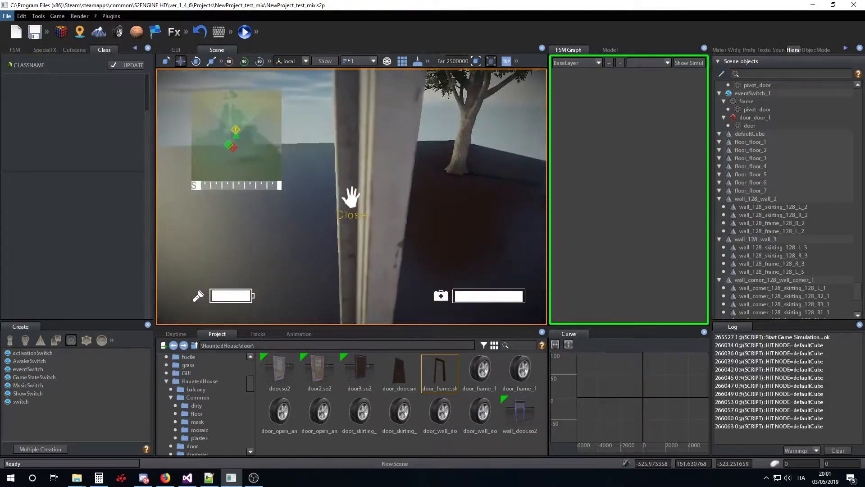
{"action": "key", "text": "e"}
{"action": "key", "text": "e"}
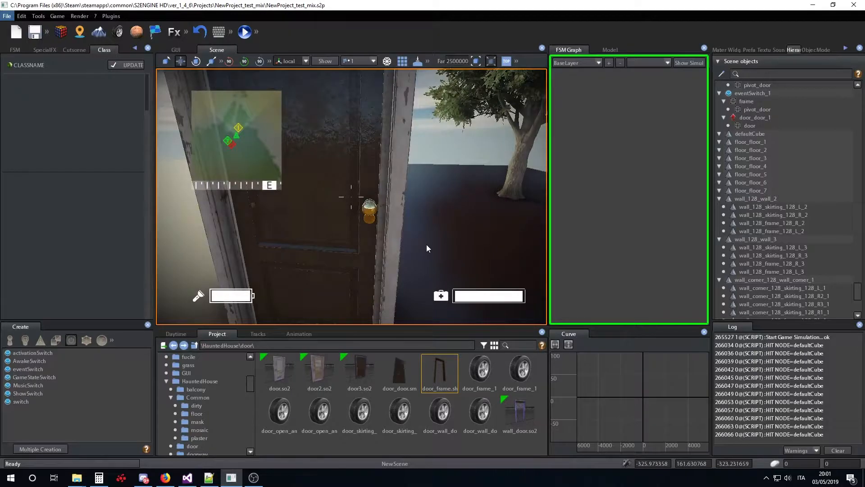
Disable the selectable property of door_door_1.
{"action": "right_click_drag", "start_coordinate": [369, 217], "coordinate": [349, 176]}
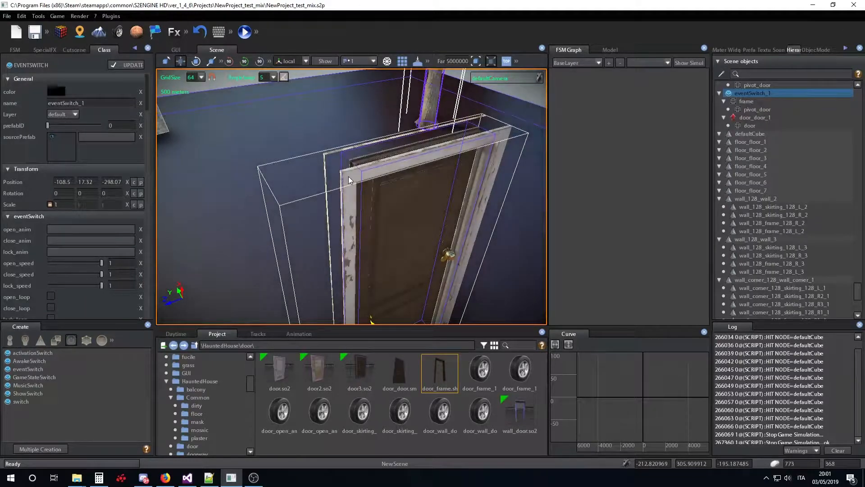
{"action": "right_click_drag", "start_coordinate": [349, 179], "coordinate": [379, 161]}
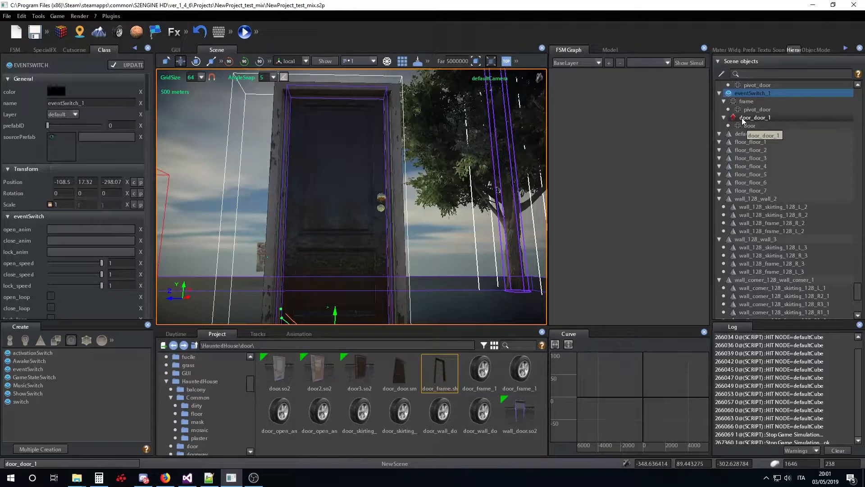
{"action": "right_click_drag", "start_coordinate": [498, 114], "coordinate": [473, 175]}
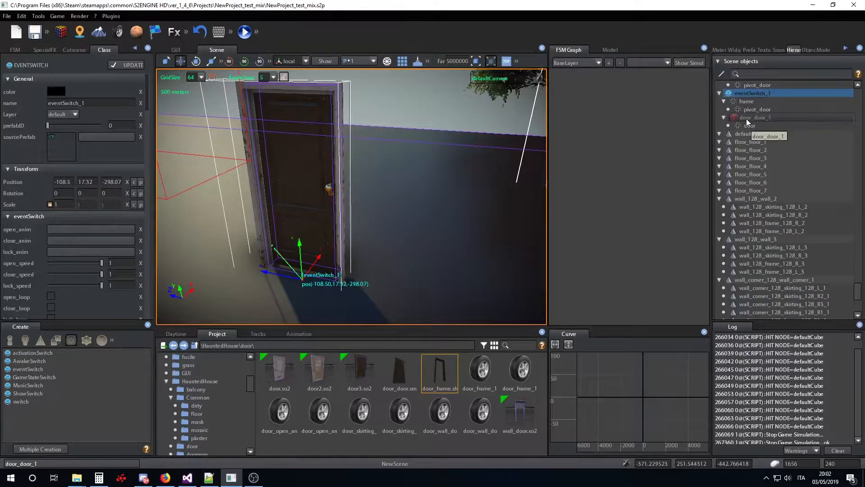
{"action": "left_click", "coordinate": [696, 139]}
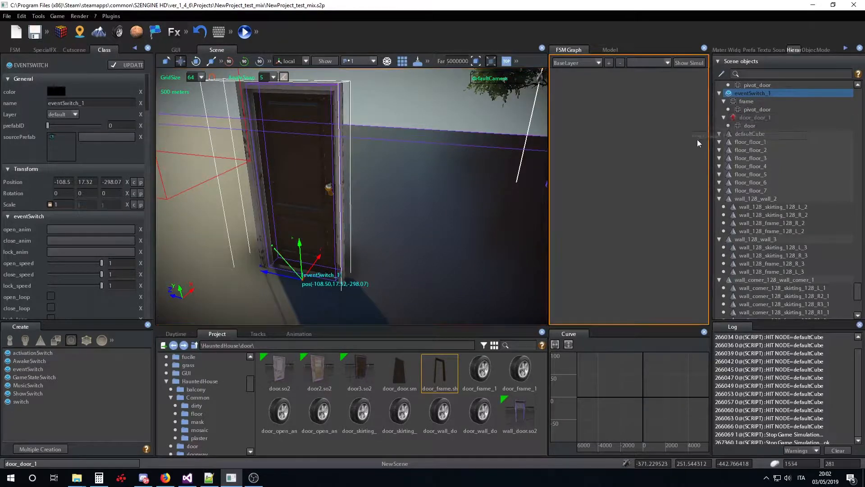
{"action": "left_click", "coordinate": [745, 118]}
{"action": "scroll", "coordinate": [748, 151], "scroll_direction": "up", "scroll_amount": 2}
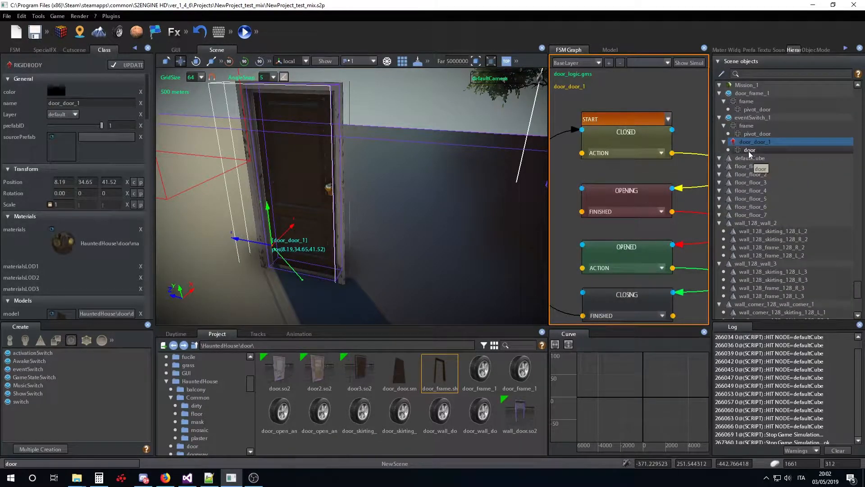
{"action": "right_click_drag", "start_coordinate": [282, 216], "coordinate": [256, 211]}
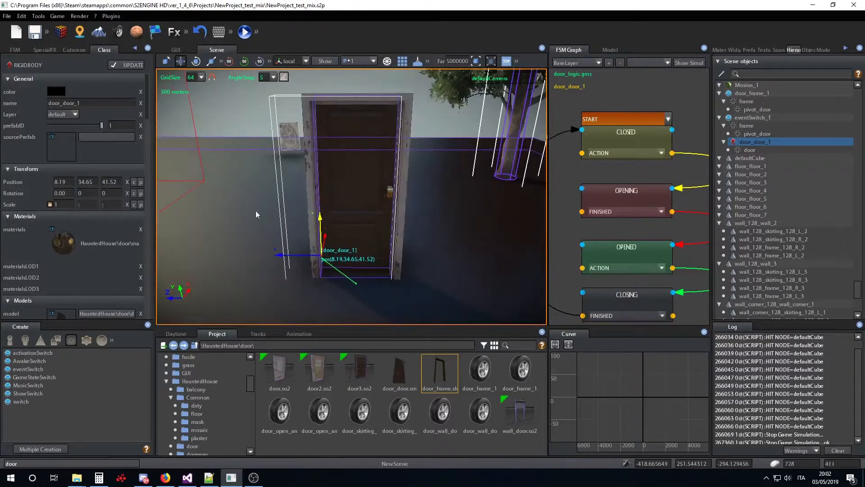
{"action": "scroll", "coordinate": [101, 197], "scroll_direction": "down", "scroll_amount": 12}
{"action": "scroll", "coordinate": [100, 195], "scroll_direction": "up", "scroll_amount": 8}
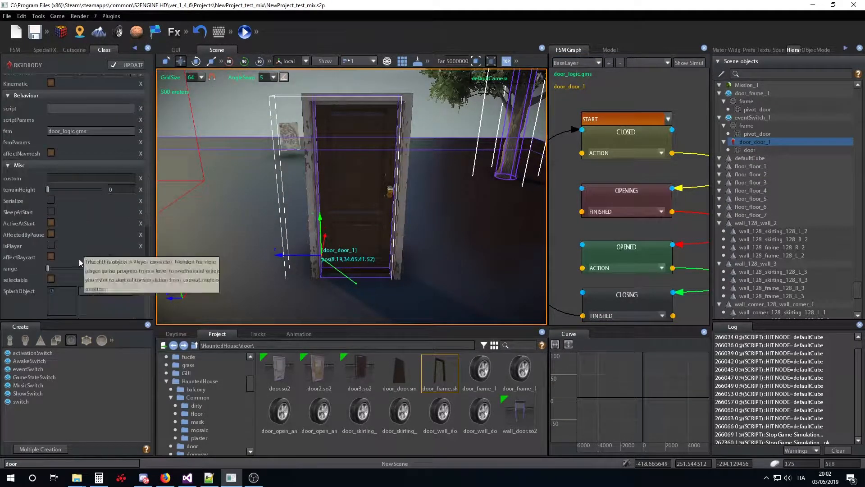
{"action": "scroll", "coordinate": [371, 208], "scroll_direction": "up", "scroll_amount": 2}
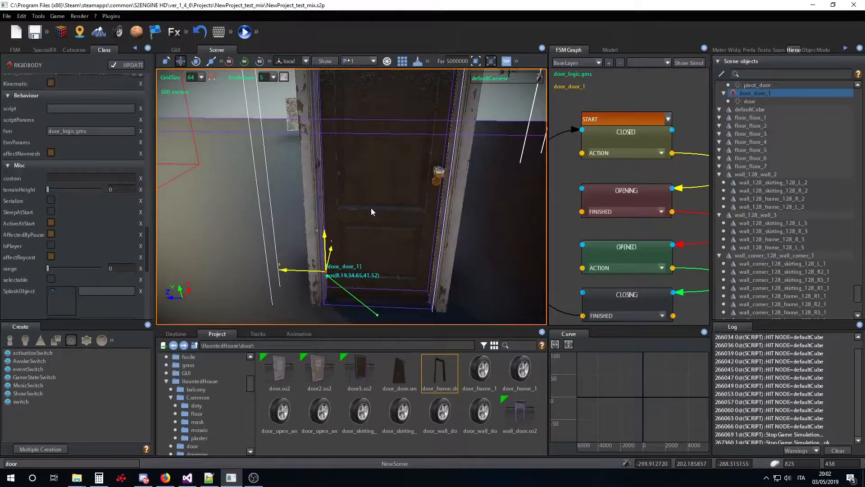
Run the game simulation again, trigger the door from both the frame and the door leaf, and stop the simulation.
{"action": "key", "text": "F5"}
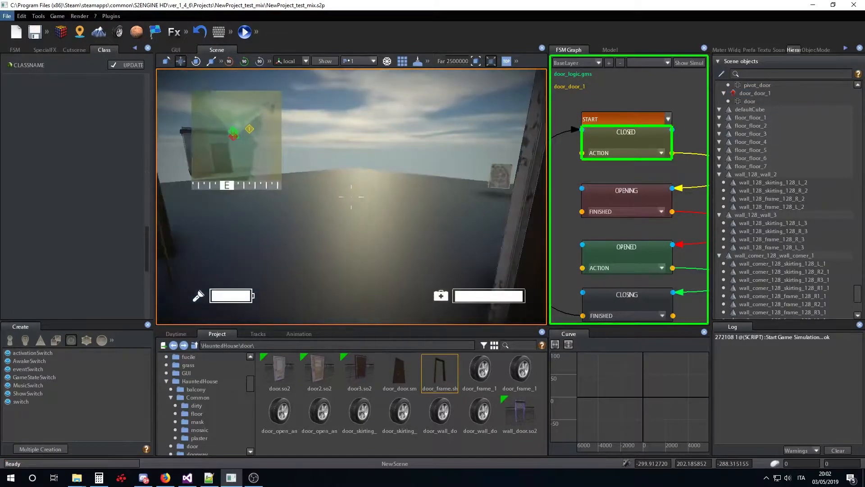
{"action": "key", "text": "w"}
{"action": "key", "text": "e"}
{"action": "key", "text": "w"}
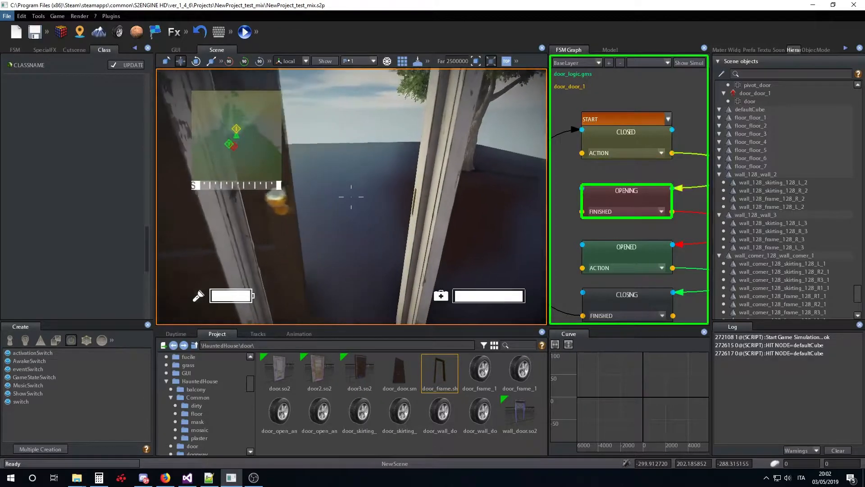
{"action": "key", "text": "e"}
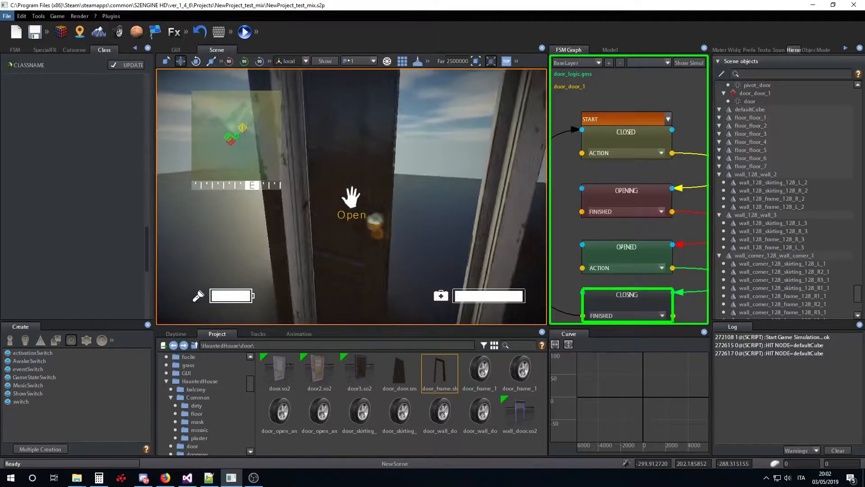
{"action": "key", "text": "e"}
{"action": "key", "text": "e"}
{"action": "key", "text": "e"}
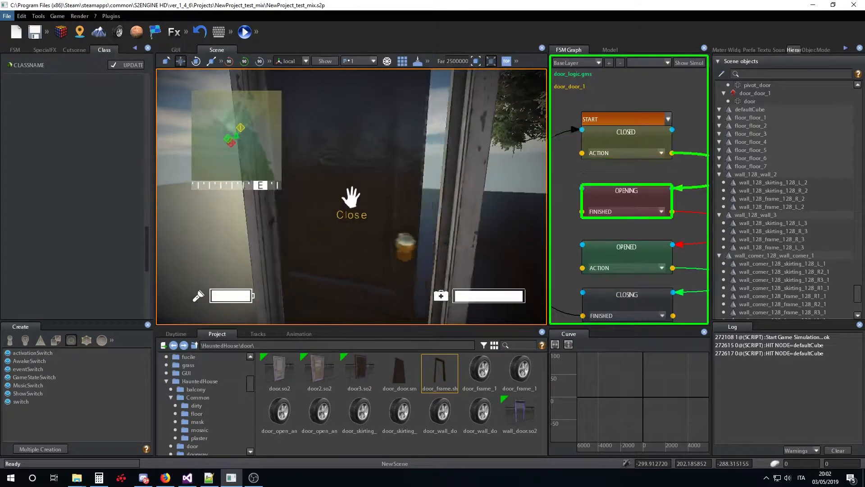
{"action": "key", "text": "e"}
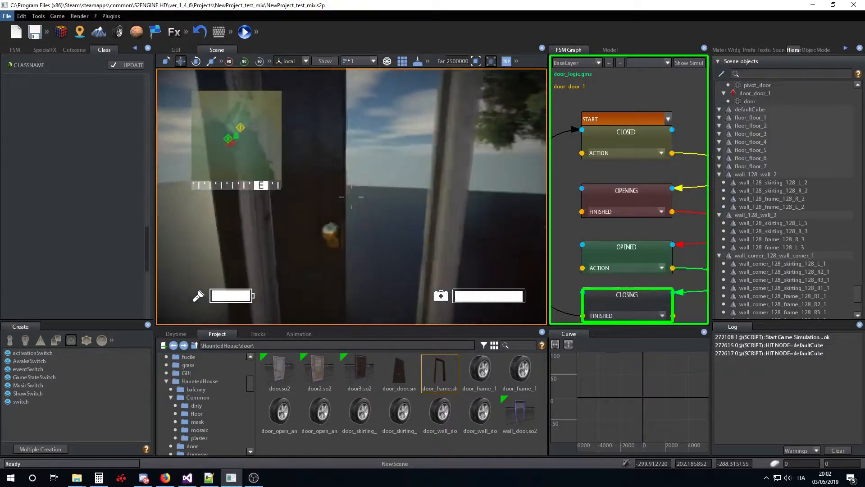
{"action": "key", "text": "Escape"}
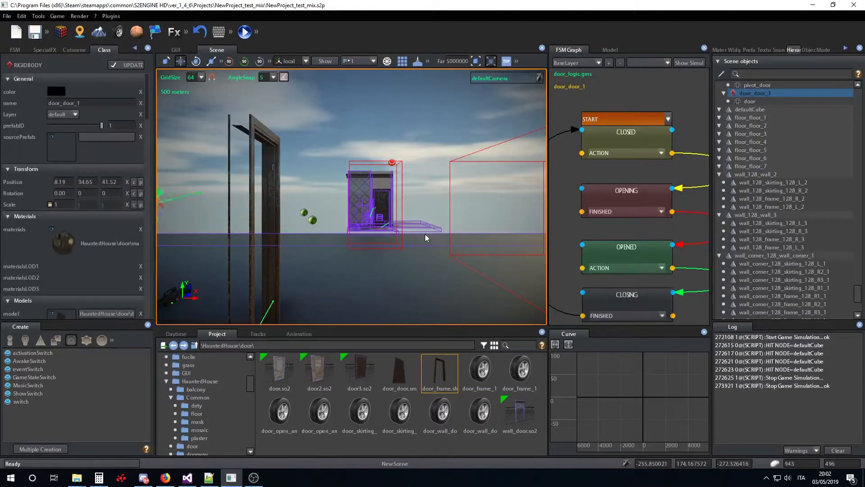
Select eventSwitch_1 and examine the frame and its child door in the editor scene.
{"action": "scroll", "coordinate": [427, 234], "scroll_direction": "down", "scroll_amount": 3}
{"action": "mouse_move", "coordinate": [385, 236]}
{"action": "right_mouse_down"}
{"action": "mouse_move", "coordinate": [420, 229]}
{"action": "mouse_move", "coordinate": [367, 223]}
{"action": "mouse_move", "coordinate": [388, 240]}
{"action": "right_mouse_up"}
{"action": "scroll", "coordinate": [387, 241], "scroll_direction": "down", "scroll_amount": 2}
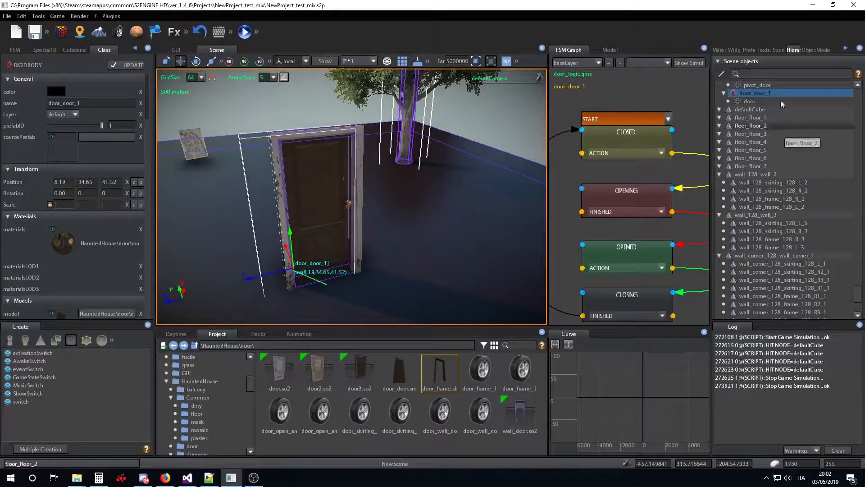
{"action": "scroll", "coordinate": [769, 190], "scroll_direction": "up", "scroll_amount": 3}
{"action": "left_click", "coordinate": [749, 118]}
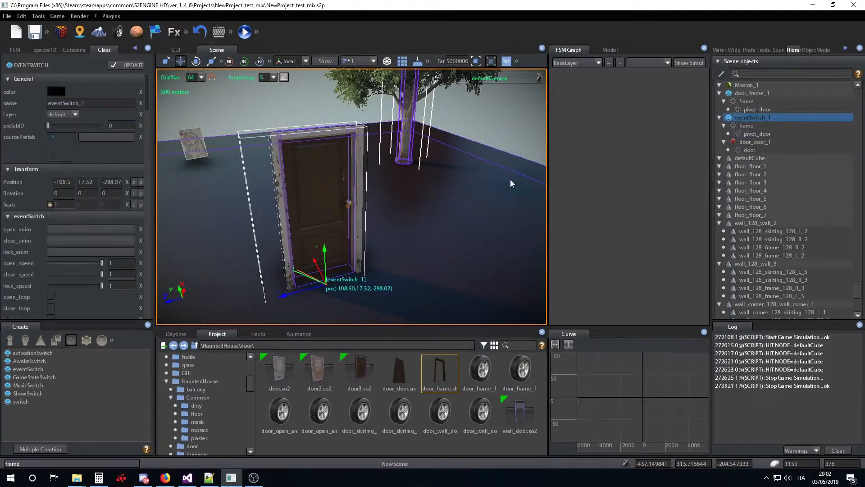
{"action": "key", "text": "space"}
{"action": "key", "text": "space"}
{"action": "key", "text": "space"}
{"action": "key", "text": "space"}
Show the Translate action settings of the OPENING state in door_door_1's door_logic fsm.
{"action": "left_click", "coordinate": [748, 143]}
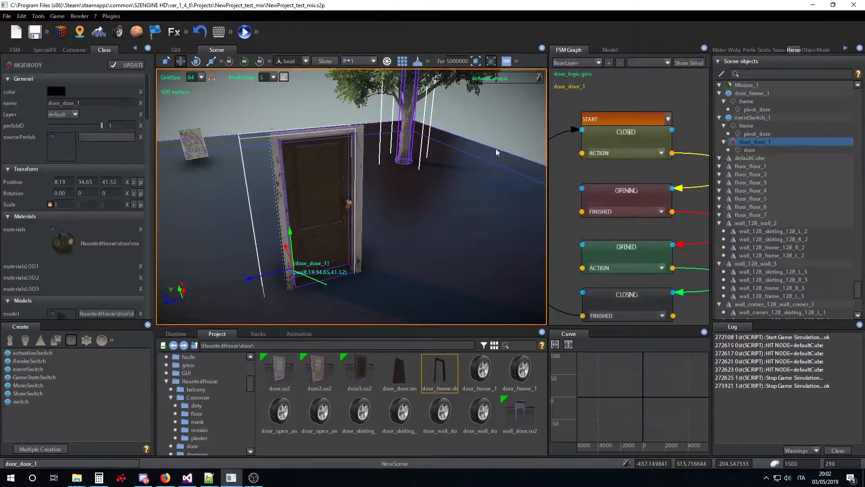
{"action": "left_click", "coordinate": [641, 198]}
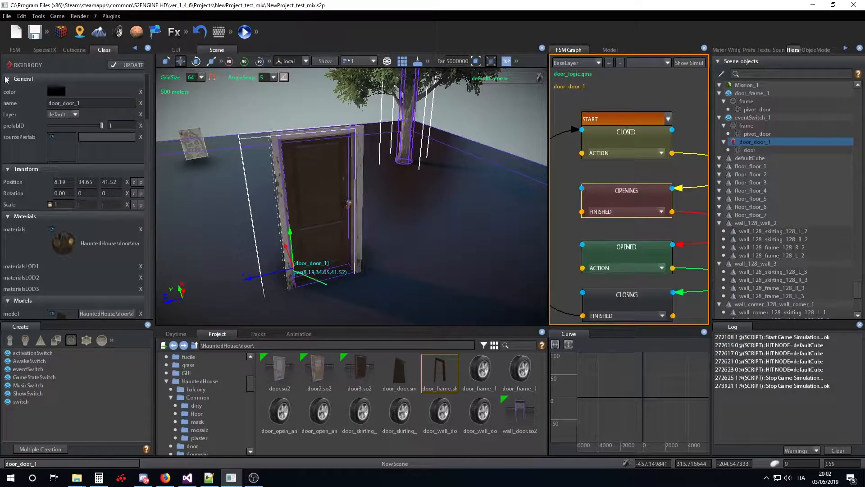
{"action": "left_click", "coordinate": [45, 49]}
{"action": "left_click", "coordinate": [74, 50]}
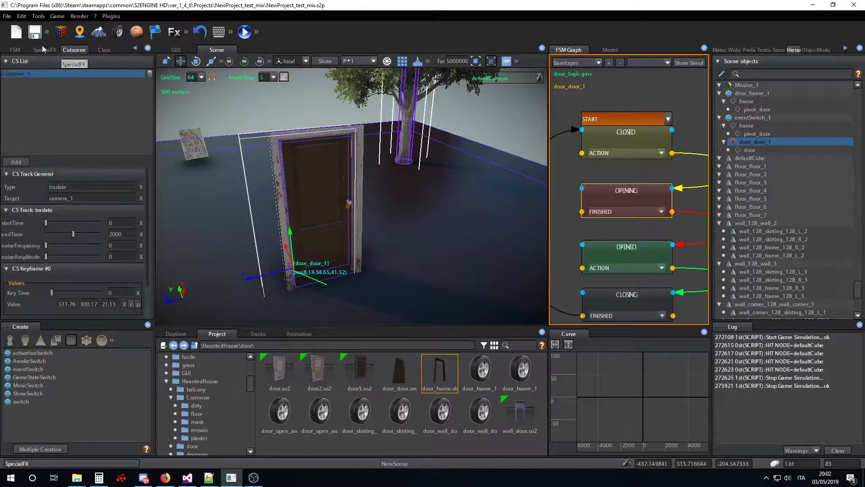
{"action": "left_click", "coordinate": [13, 49]}
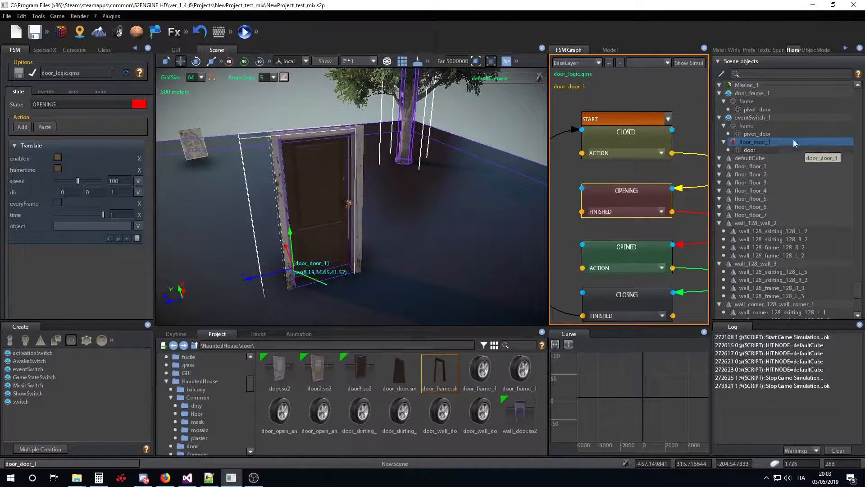
Rotate eventSwitch_1 with its child door around the Y axis in 90-degree increments to an angle of -90 degrees.
{"action": "left_click", "coordinate": [752, 117]}
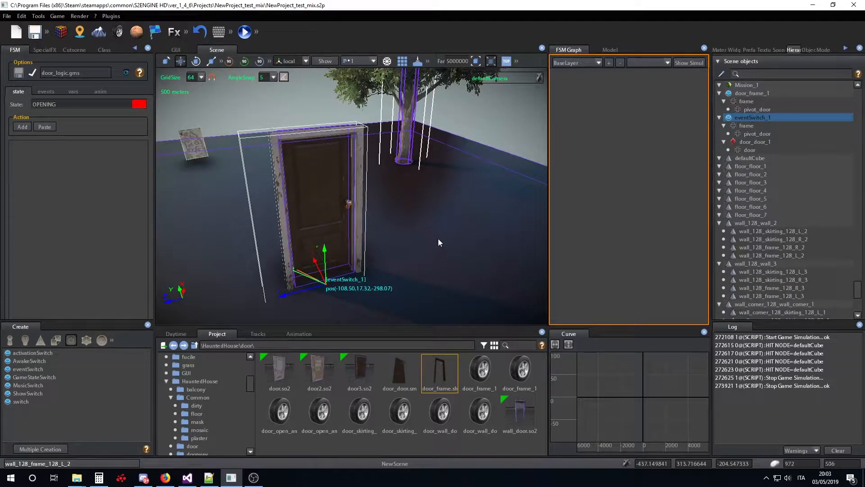
{"action": "scroll", "coordinate": [453, 219], "scroll_direction": "up", "scroll_amount": 3}
{"action": "middle_click_drag", "start_coordinate": [453, 220], "coordinate": [333, 225]}
{"action": "scroll", "coordinate": [334, 226], "scroll_direction": "down", "scroll_amount": 3}
{"action": "left_click", "coordinate": [195, 62]}
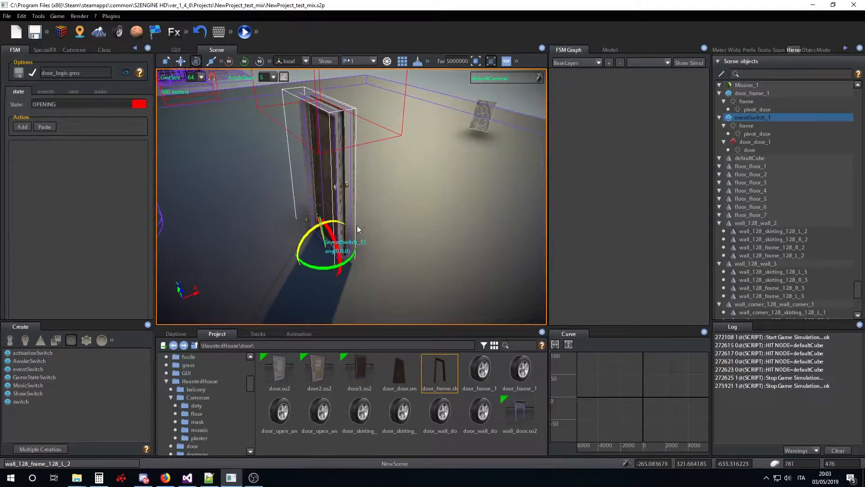
{"action": "left_click", "coordinate": [245, 63]}
{"action": "left_click", "coordinate": [245, 63]}
{"action": "left_click", "coordinate": [246, 63]}
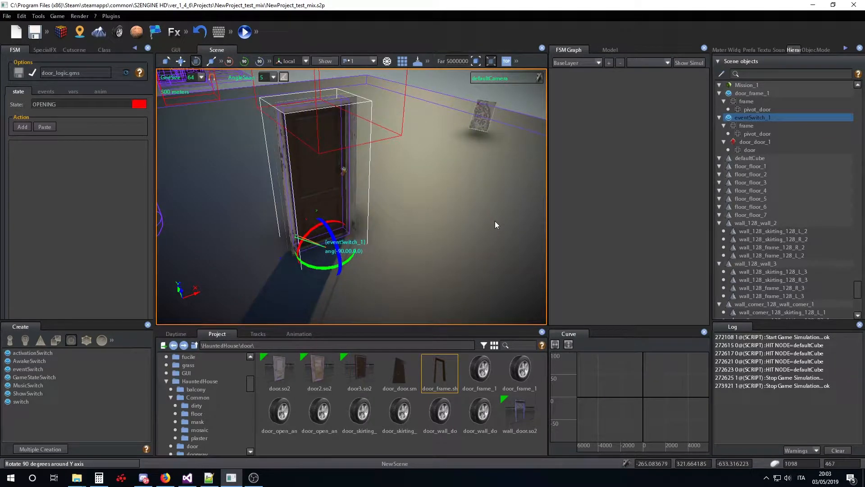
{"action": "scroll", "coordinate": [408, 196], "scroll_direction": "up", "scroll_amount": 3}
{"action": "middle_click_drag", "start_coordinate": [408, 196], "coordinate": [371, 186]}
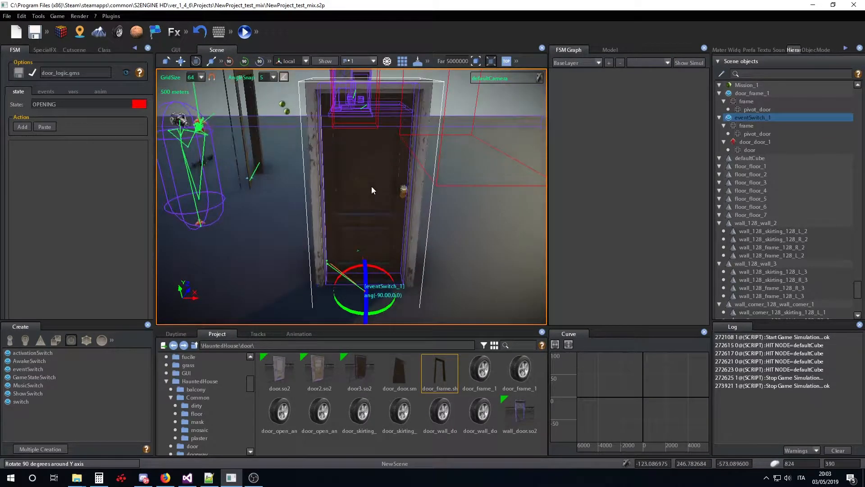
Run the game simulation, walk up to the rotated door, open and close it several times, and stop the simulation.
{"action": "key", "text": "F5"}
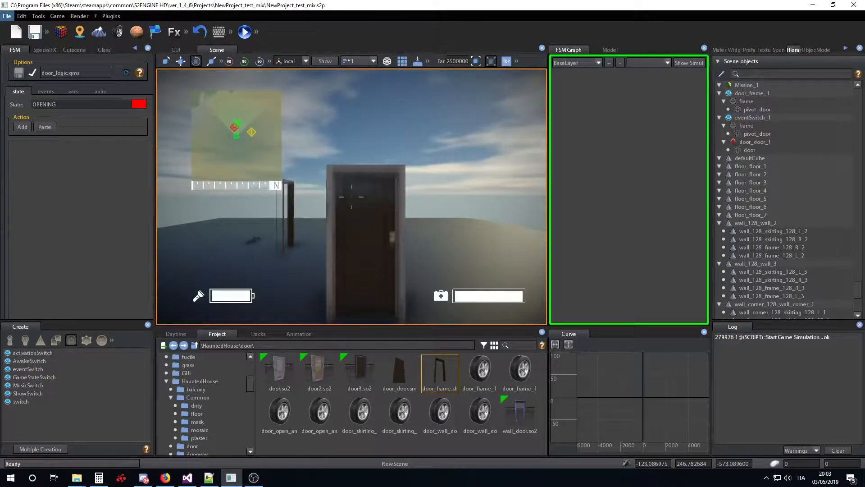
{"action": "key", "text": "w"}
{"action": "key", "text": "e"}
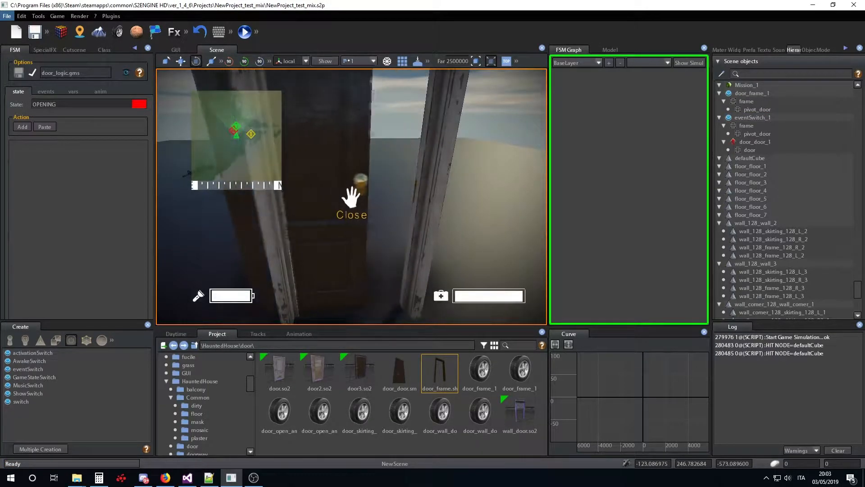
{"action": "key", "text": "s"}
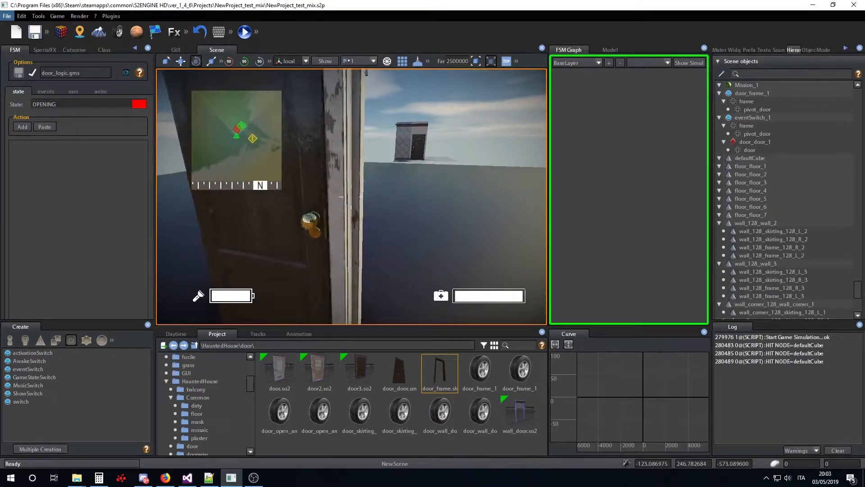
{"action": "key", "text": "e"}
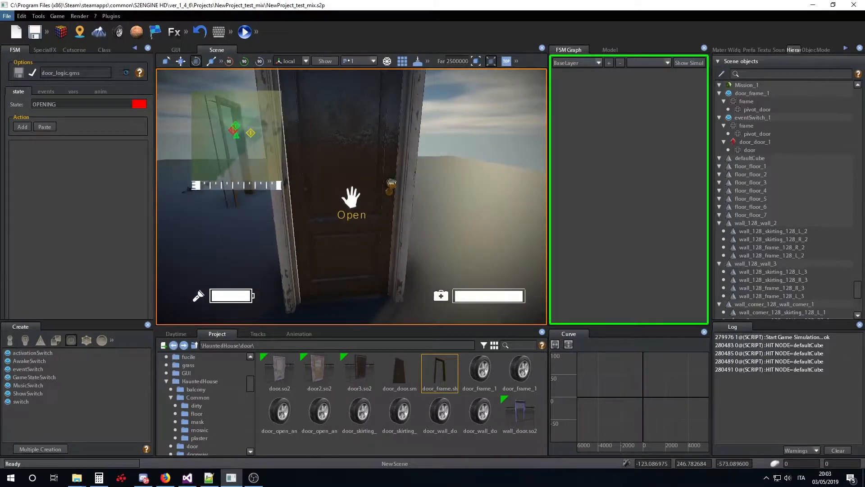
{"action": "key", "text": "e"}
{"action": "key", "text": "w"}
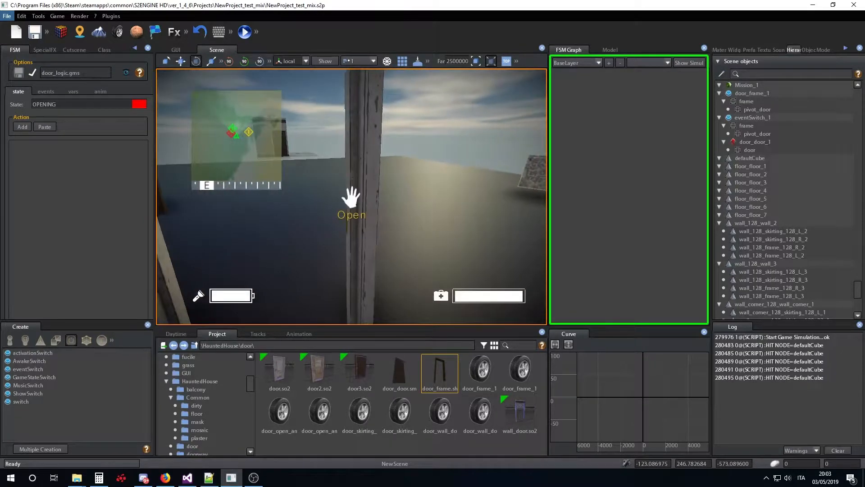
{"action": "key", "text": "e"}
{"action": "key", "text": "s"}
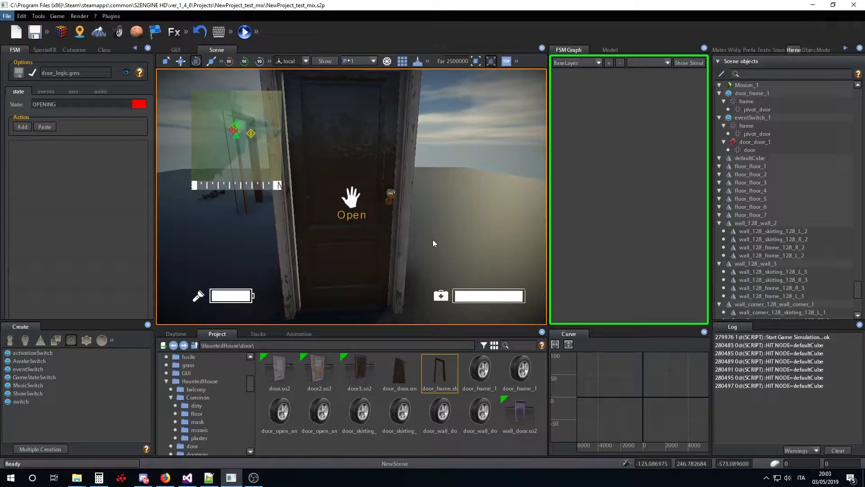
{"action": "key", "text": "Escape"}
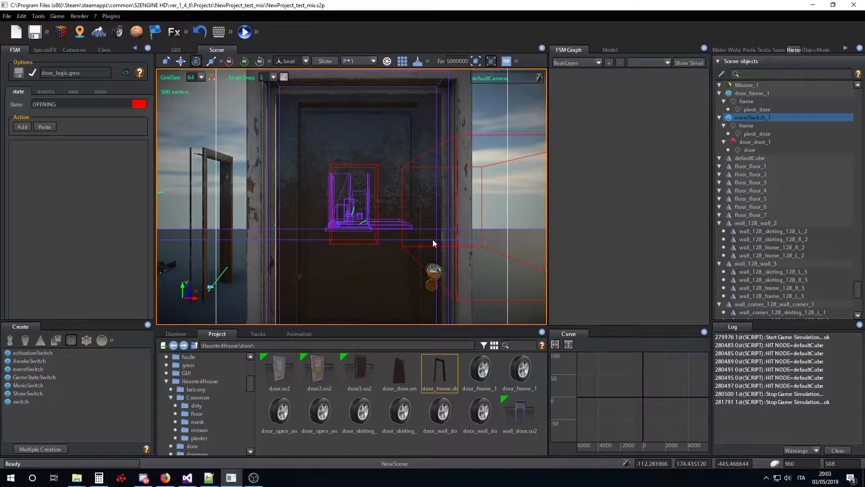
Rotate eventSwitch_1 freely around its vertical axis to an angle of -35 degrees.
{"action": "scroll", "coordinate": [420, 215], "scroll_direction": "down", "scroll_amount": 4}
{"action": "middle_click_drag", "start_coordinate": [420, 215], "coordinate": [447, 272]}
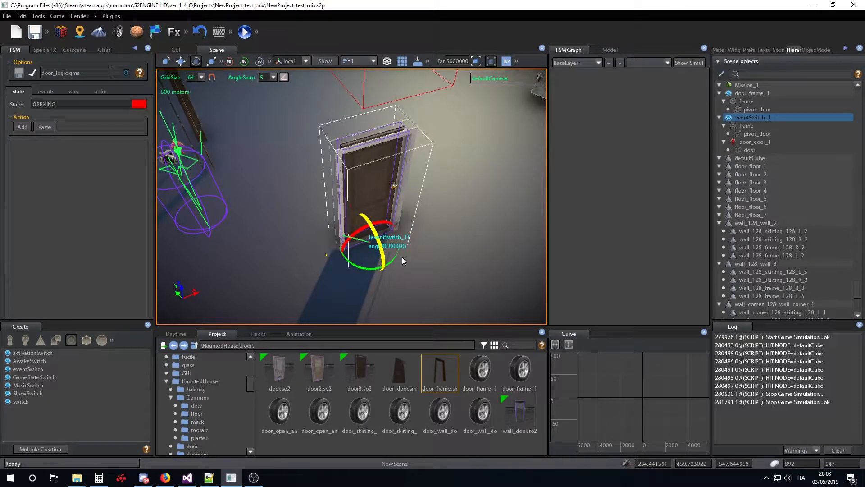
{"action": "mouse_move", "coordinate": [365, 270]}
{"action": "left_mouse_down"}
{"action": "mouse_move", "coordinate": [387, 268]}
{"action": "mouse_move", "coordinate": [353, 270]}
{"action": "left_mouse_up"}
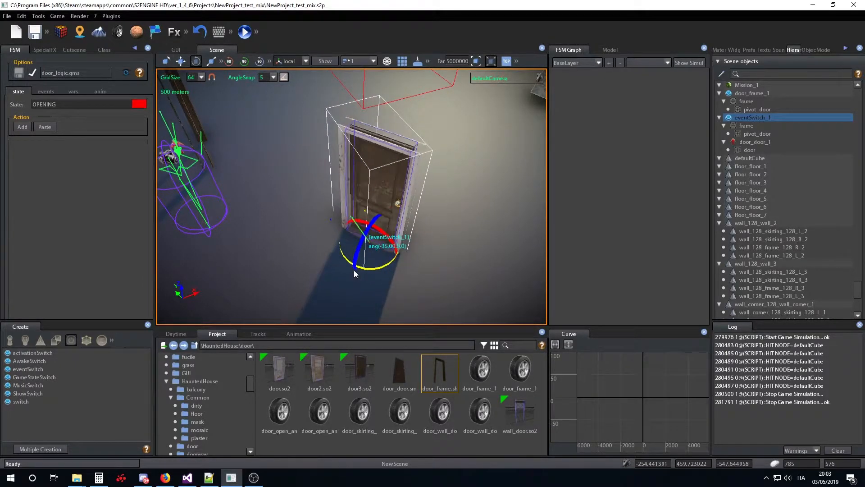
{"action": "scroll", "coordinate": [354, 256], "scroll_direction": "up", "scroll_amount": 4}
{"action": "right_click_drag", "start_coordinate": [353, 256], "coordinate": [370, 215]}
{"action": "scroll", "coordinate": [368, 213], "scroll_direction": "down", "scroll_amount": 3}
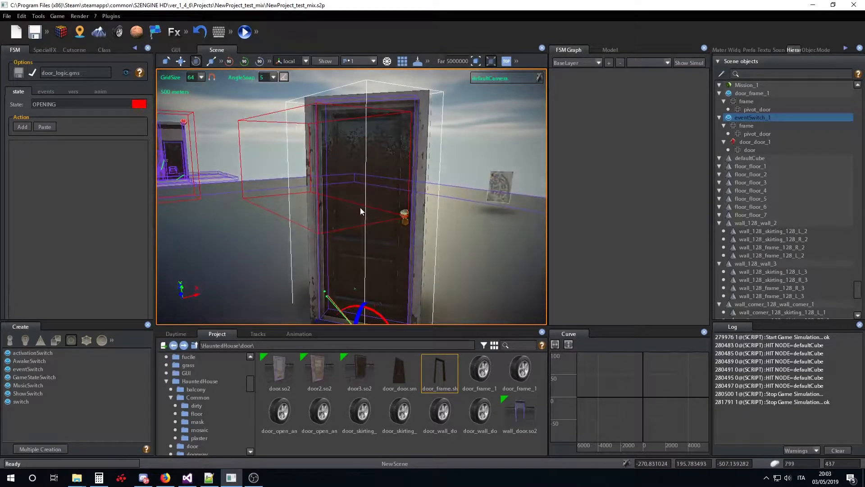
Simulate the game with the door at its oblique angle, triggering its opening and closing repeatedly before stopping.
{"action": "key", "text": "F5"}
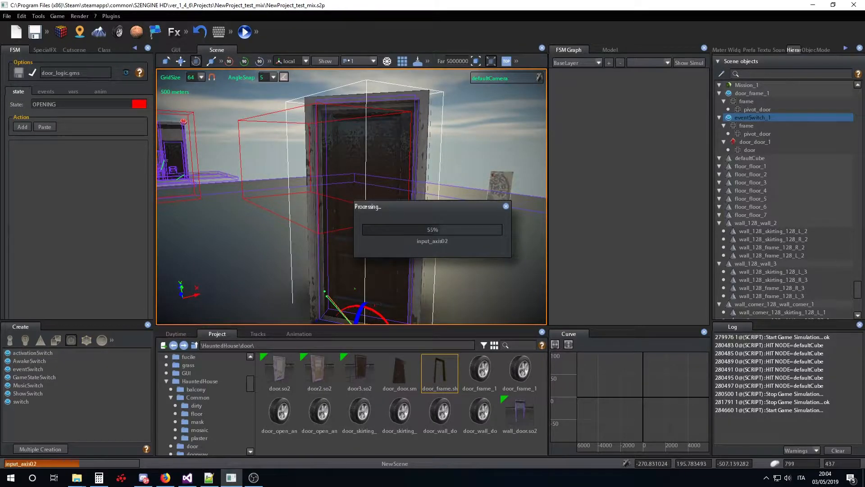
{"action": "key", "text": "w"}
{"action": "key", "text": "e"}
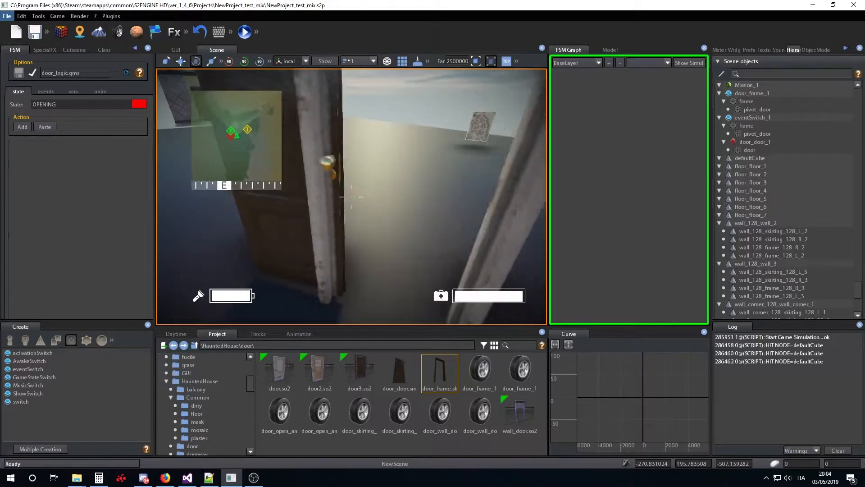
{"action": "key", "text": "s"}
{"action": "key", "text": "w"}
{"action": "key", "text": "e"}
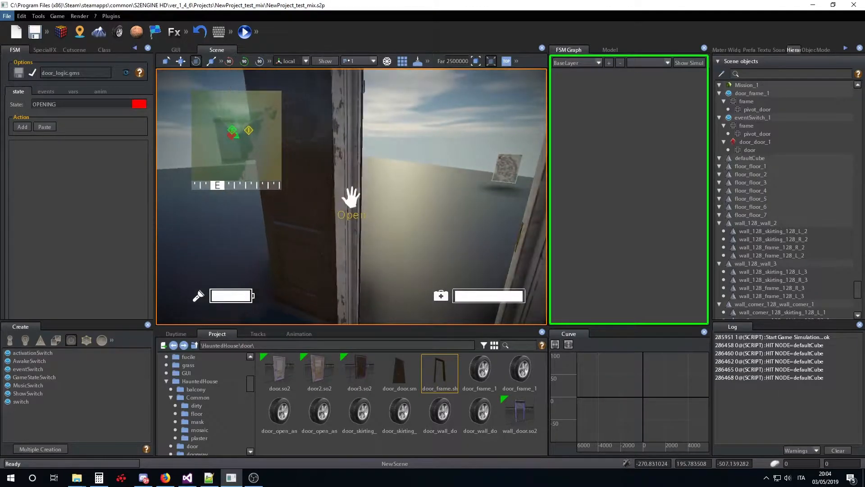
{"action": "key", "text": "e"}
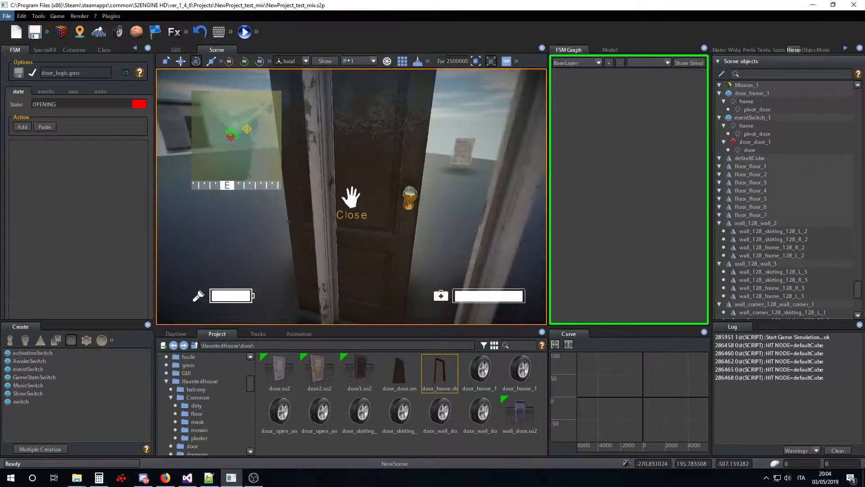
{"action": "key", "text": "e"}
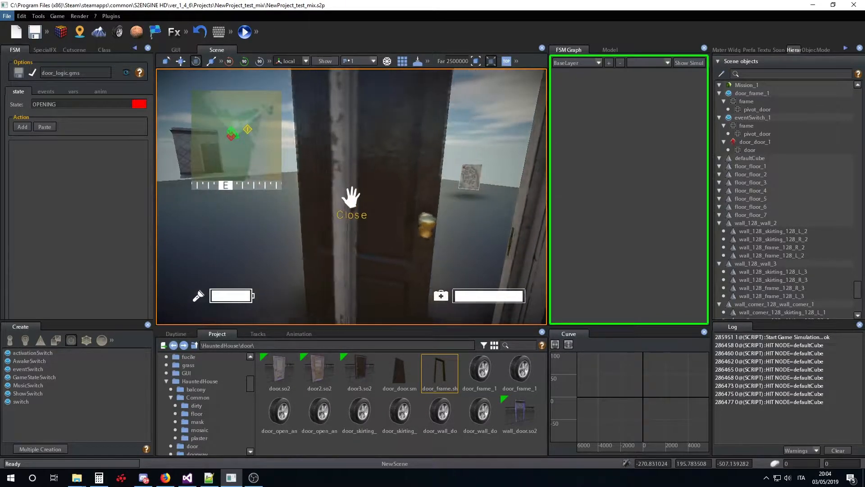
{"action": "key", "text": "e"}
{"action": "key", "text": "e"}
{"action": "key", "text": "Escape"}
Place a second eventSwitch in the scene beside the handle side of the door frame.
{"action": "scroll", "coordinate": [441, 238], "scroll_direction": "down", "scroll_amount": 3}
{"action": "middle_click_drag", "start_coordinate": [442, 238], "coordinate": [418, 244]}
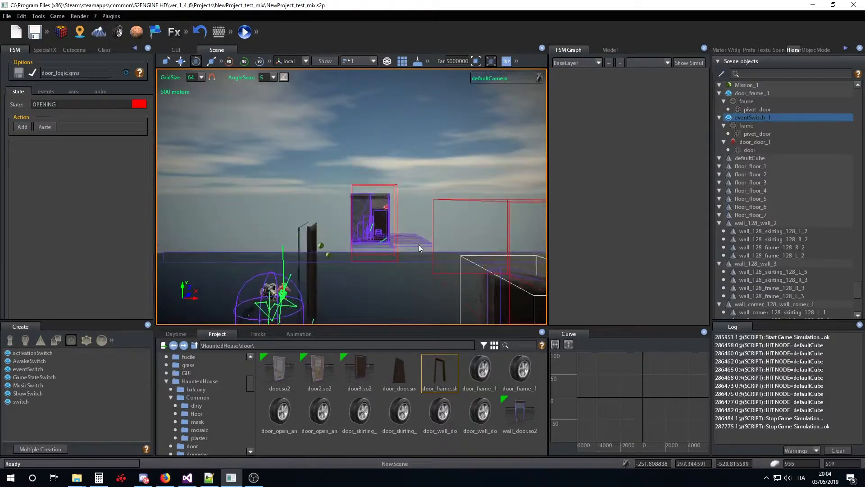
{"action": "right_click_drag", "start_coordinate": [418, 244], "coordinate": [463, 260]}
{"action": "scroll", "coordinate": [462, 259], "scroll_direction": "up", "scroll_amount": 3}
{"action": "middle_click_drag", "start_coordinate": [462, 259], "coordinate": [372, 252]}
{"action": "scroll", "coordinate": [372, 253], "scroll_direction": "down", "scroll_amount": 3}
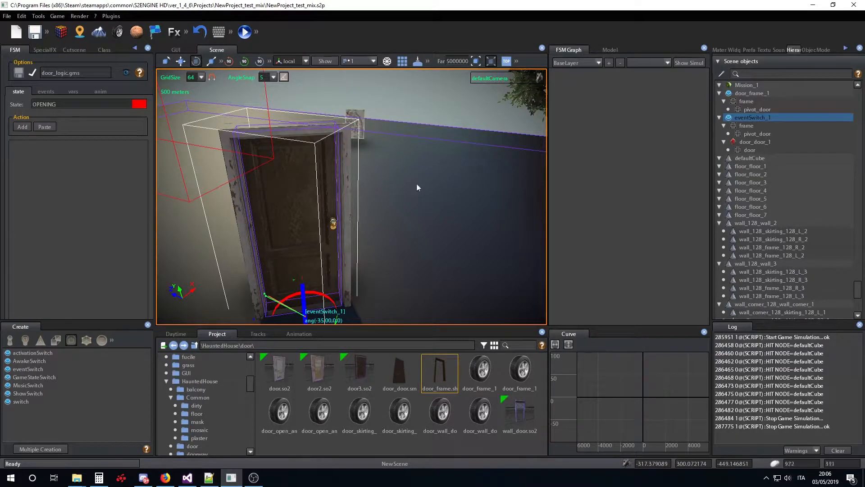
{"action": "right_click_drag", "start_coordinate": [401, 213], "coordinate": [401, 215]}
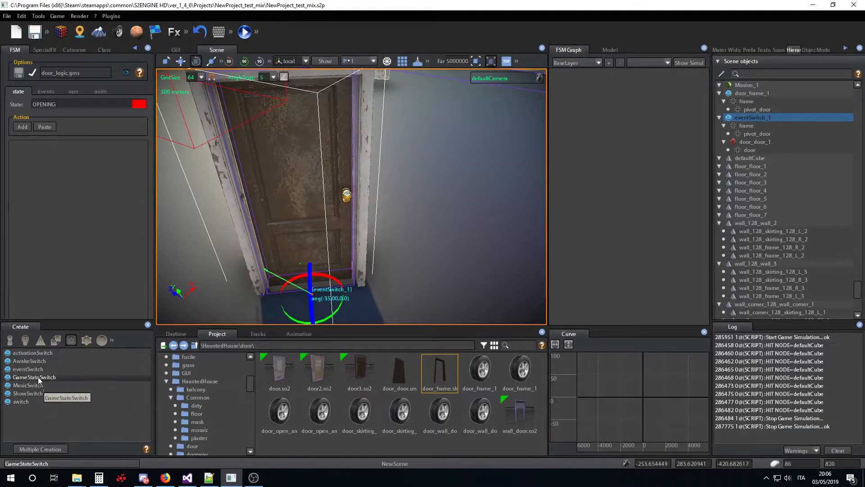
{"action": "left_click", "coordinate": [28, 369]}
{"action": "left_click", "coordinate": [401, 255]}
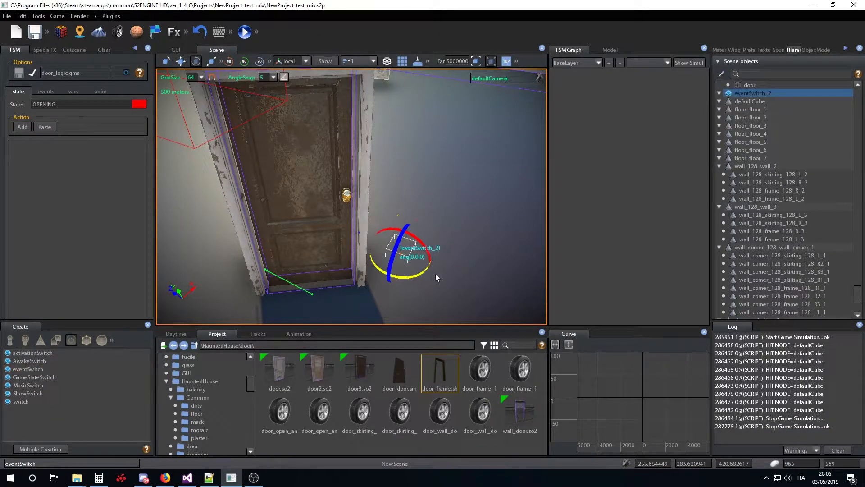
Move eventSwitch_2 up off the floor and closer to the door frame, to a height of about 140.
{"action": "key", "text": "w"}
{"action": "mouse_move", "coordinate": [403, 238]}
{"action": "left_mouse_down"}
{"action": "mouse_move", "coordinate": [408, 176]}
{"action": "mouse_move", "coordinate": [404, 196]}
{"action": "mouse_move", "coordinate": [467, 196]}
{"action": "mouse_move", "coordinate": [399, 259]}
{"action": "mouse_move", "coordinate": [397, 296]}
{"action": "mouse_move", "coordinate": [392, 229]}
{"action": "left_mouse_up"}
{"action": "left_click_drag", "start_coordinate": [422, 184], "coordinate": [403, 210]}
{"action": "mouse_move", "coordinate": [416, 237]}
{"action": "right_mouse_down"}
{"action": "mouse_move", "coordinate": [423, 243]}
{"action": "mouse_move", "coordinate": [409, 234]}
{"action": "right_mouse_up"}
{"action": "scroll", "coordinate": [425, 244], "scroll_direction": "up", "scroll_amount": 5}
{"action": "scroll", "coordinate": [410, 233], "scroll_direction": "down", "scroll_amount": 3}
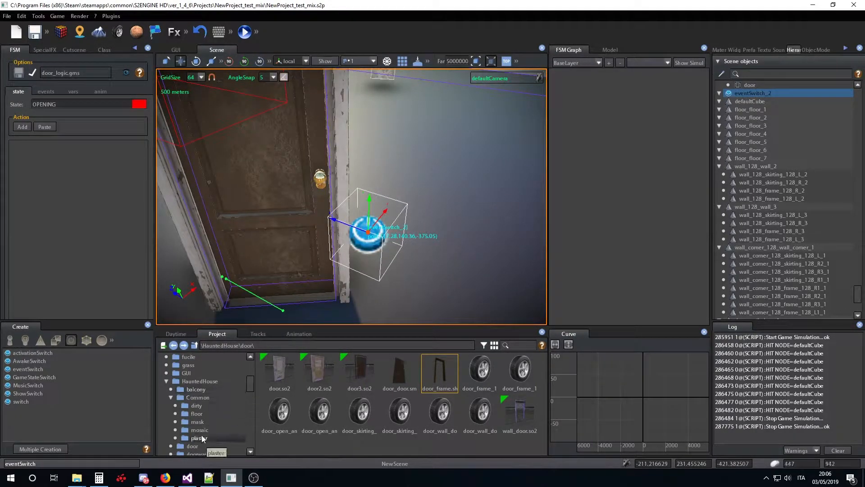
Browse the project to the HauntedHouse\indoor\common folder.
{"action": "scroll", "coordinate": [203, 414], "scroll_direction": "down", "scroll_amount": 2}
{"action": "scroll", "coordinate": [213, 402], "scroll_direction": "down", "scroll_amount": 3}
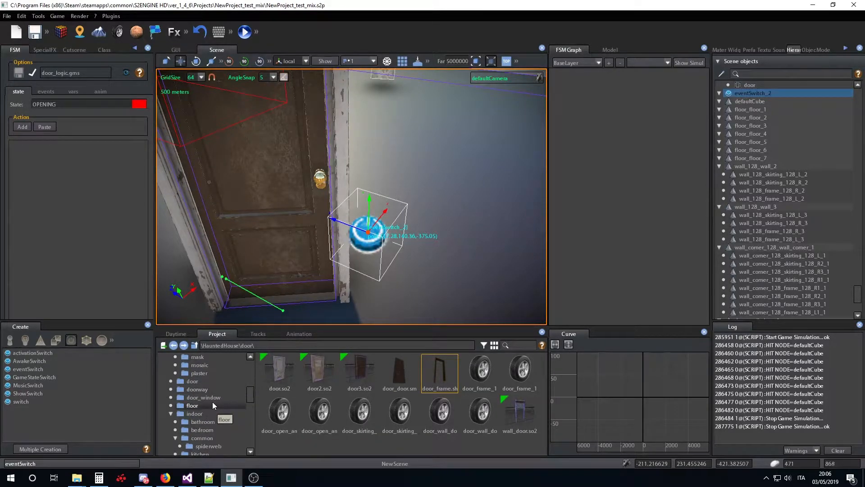
{"action": "scroll", "coordinate": [218, 401], "scroll_direction": "down", "scroll_amount": 3}
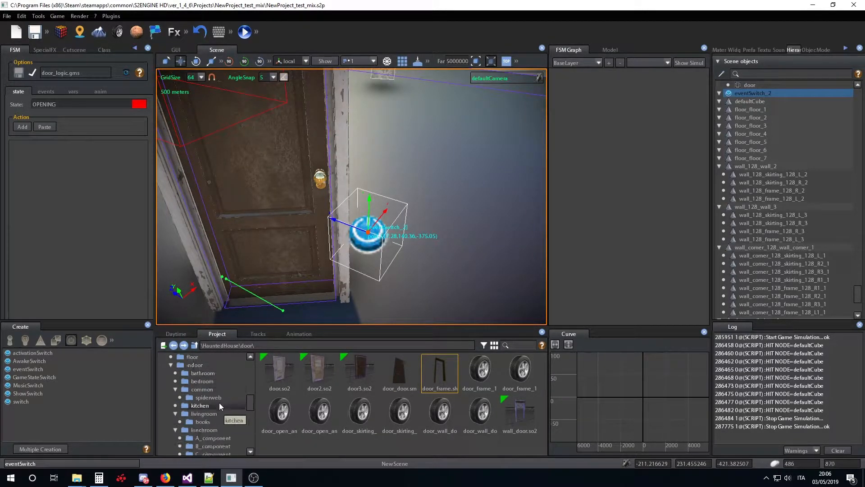
{"action": "scroll", "coordinate": [219, 402], "scroll_direction": "down", "scroll_amount": 1}
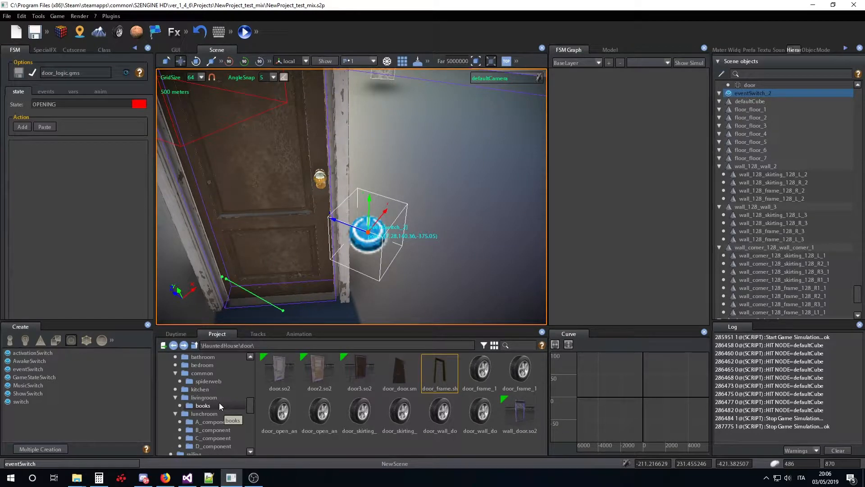
{"action": "scroll", "coordinate": [221, 399], "scroll_direction": "up", "scroll_amount": 3}
{"action": "left_click", "coordinate": [207, 431]}
{"action": "left_click", "coordinate": [203, 422]}
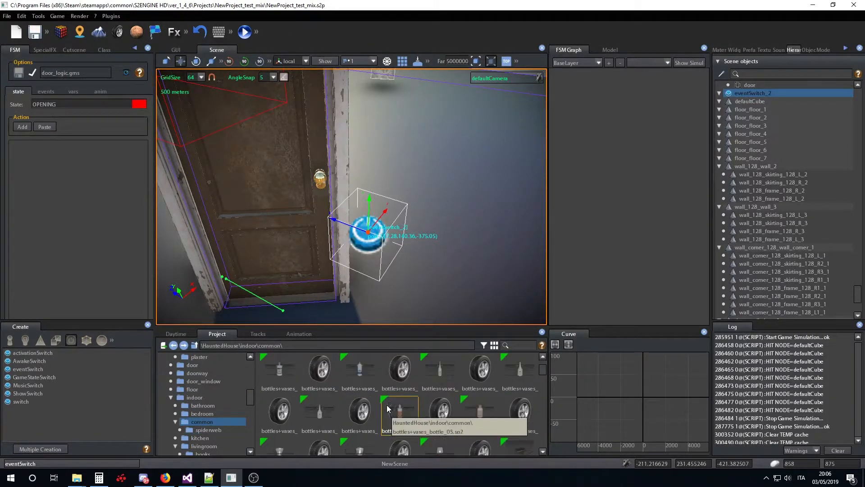
Exclude prefabs from the project's file listing.
{"action": "left_click", "coordinate": [483, 345]}
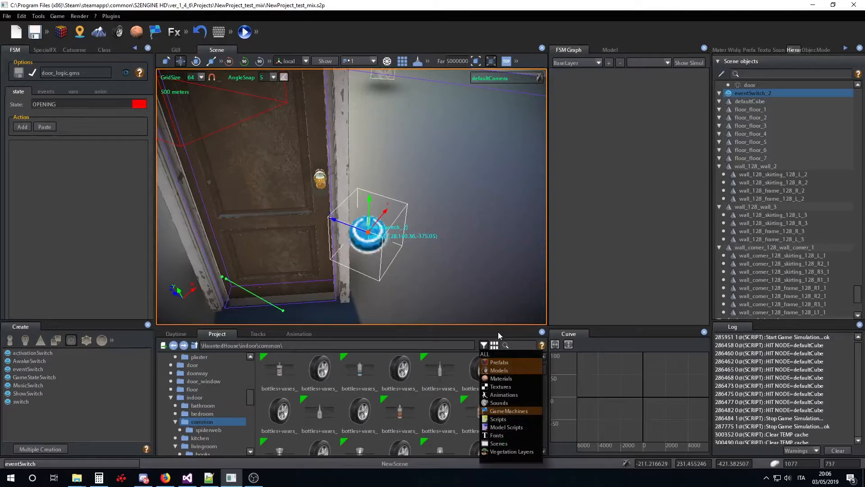
{"action": "left_click", "coordinate": [492, 361]}
{"action": "left_click", "coordinate": [464, 380]}
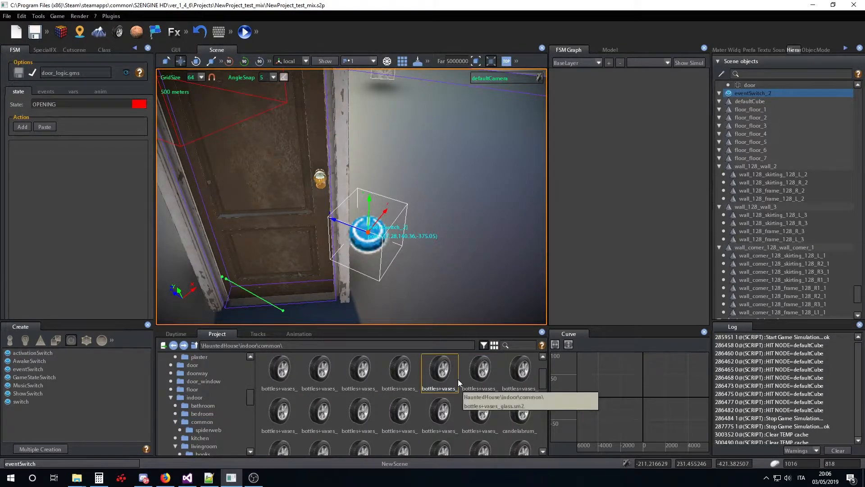
Find light_switch_open_light_switch.sh2 in the common folder and assign it to eventSwitch_2 as its shape.
{"action": "scroll", "coordinate": [459, 377], "scroll_direction": "down", "scroll_amount": 2}
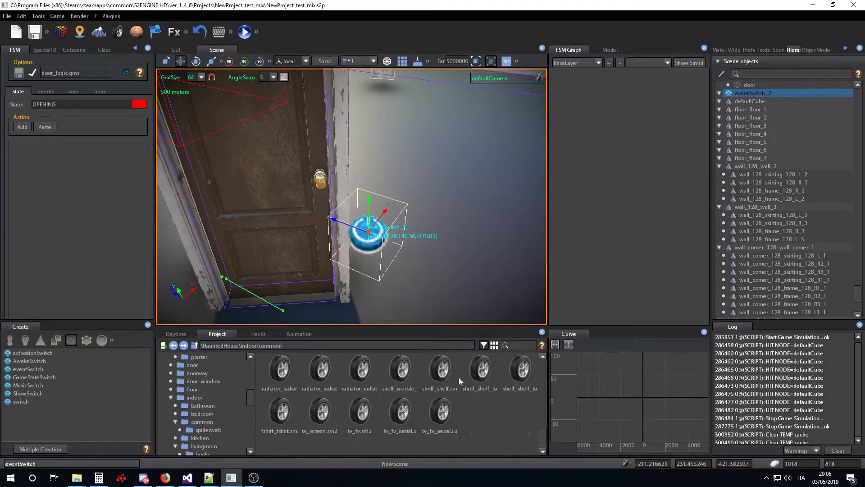
{"action": "scroll", "coordinate": [459, 377], "scroll_direction": "up", "scroll_amount": 1}
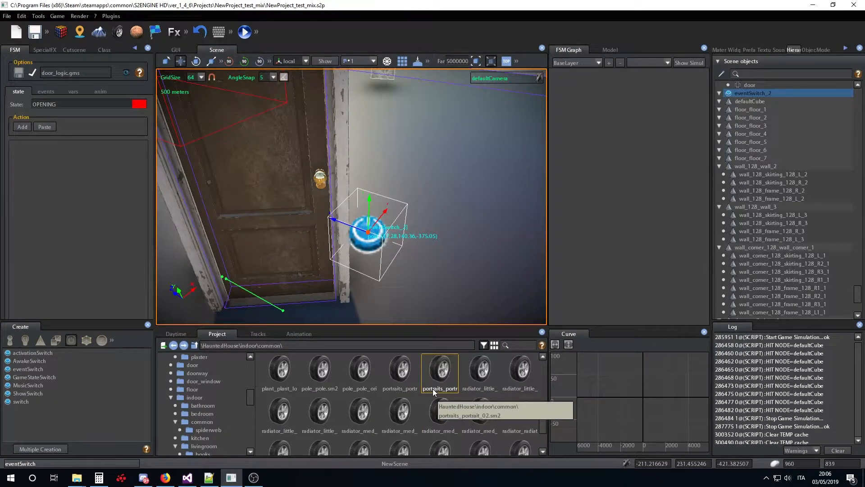
{"action": "scroll", "coordinate": [434, 390], "scroll_direction": "up", "scroll_amount": 2}
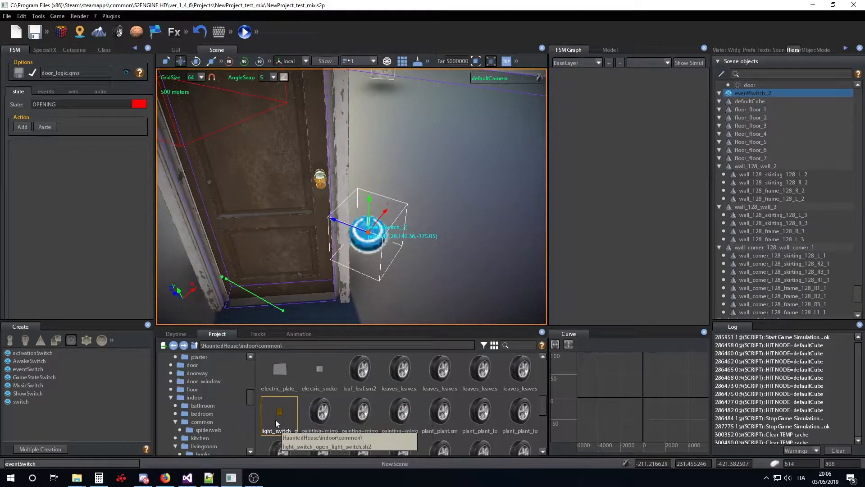
{"action": "left_click_drag", "start_coordinate": [276, 420], "coordinate": [377, 233]}
{"action": "left_click", "coordinate": [429, 247]}
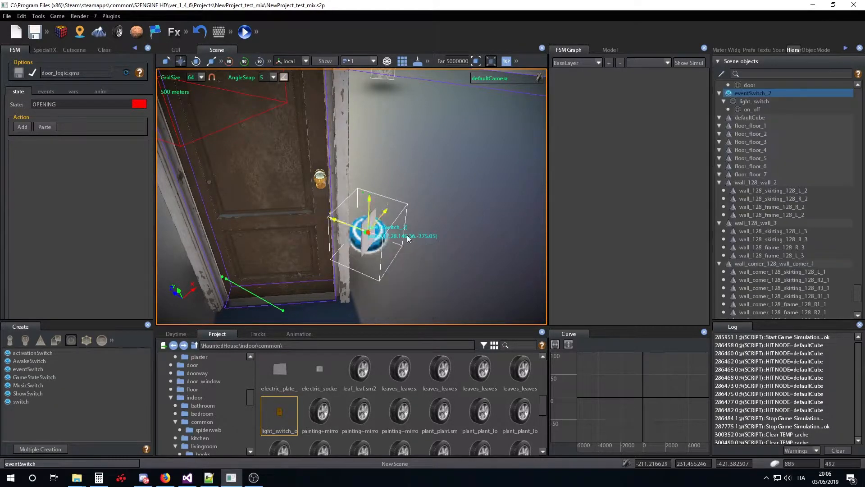
{"action": "scroll", "coordinate": [426, 245], "scroll_direction": "up", "scroll_amount": 5}
{"action": "right_click_drag", "start_coordinate": [429, 247], "coordinate": [385, 223]}
{"action": "scroll", "coordinate": [425, 242], "scroll_direction": "down", "scroll_amount": 5}
{"action": "scroll", "coordinate": [385, 222], "scroll_direction": "up", "scroll_amount": 4}
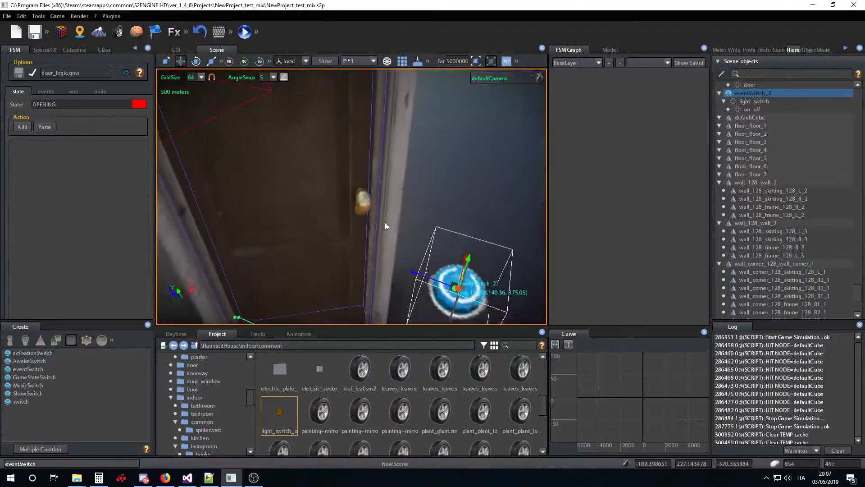
Try 90-degree turns around Y on the door frame eventSwitch_1, and reset its Rotation property.
{"action": "scroll", "coordinate": [385, 223], "scroll_direction": "down", "scroll_amount": 3}
{"action": "left_click", "coordinate": [374, 168]}
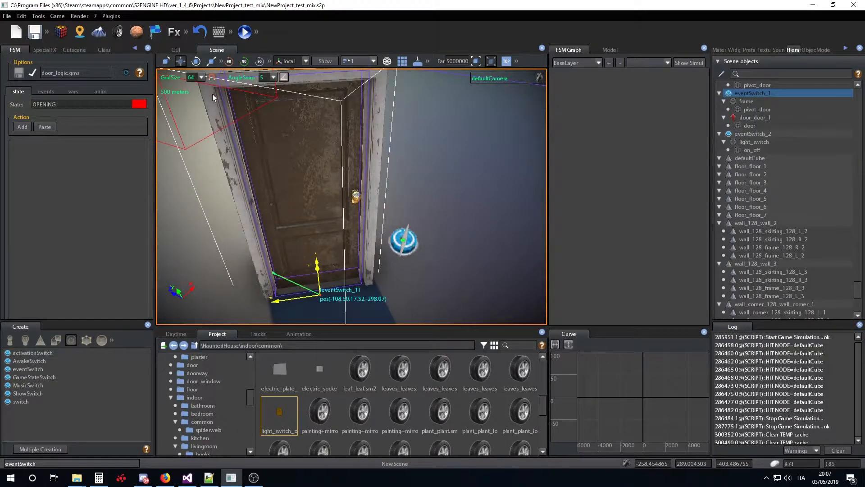
{"action": "left_click", "coordinate": [242, 64]}
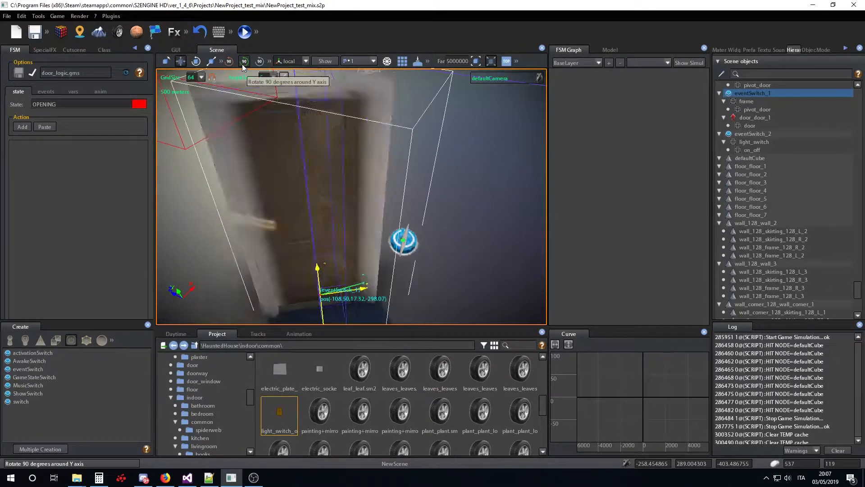
{"action": "left_click", "coordinate": [242, 64]}
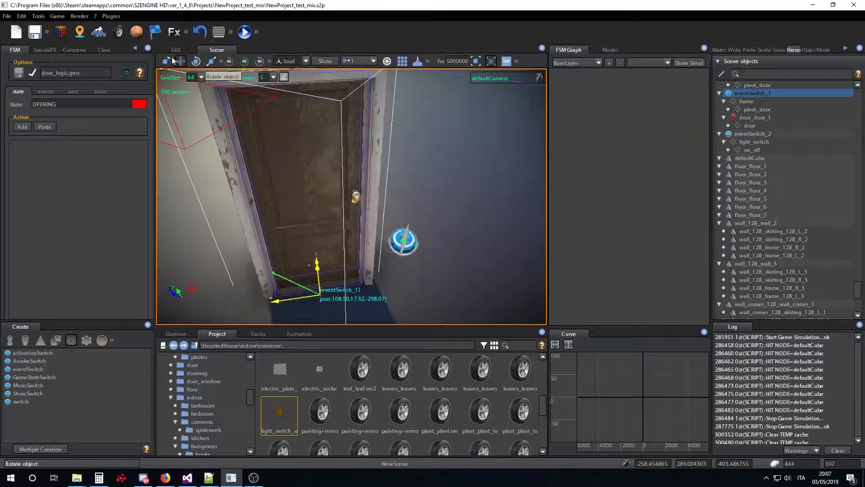
{"action": "left_click", "coordinate": [103, 50]}
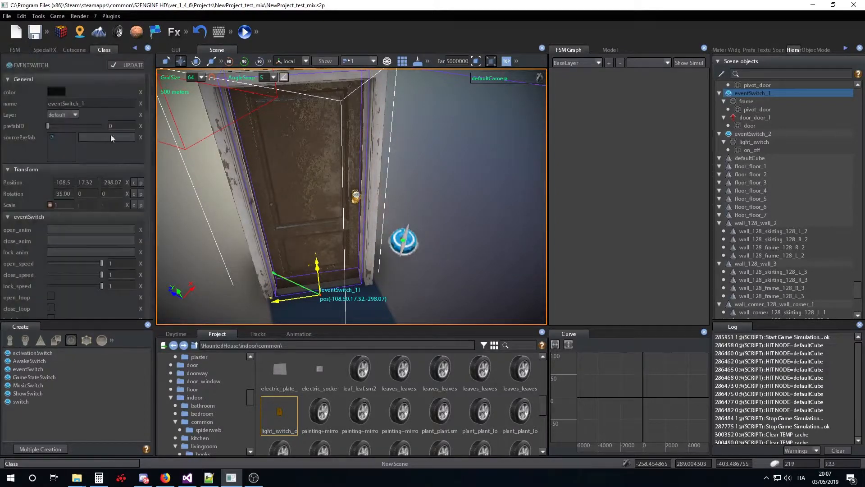
{"action": "left_click", "coordinate": [126, 194]}
Rotate the light switch eventSwitch_2 by 90 degrees around its Y axis.
{"action": "right_click_drag", "start_coordinate": [325, 228], "coordinate": [358, 233]}
{"action": "left_click", "coordinate": [353, 240]}
{"action": "scroll", "coordinate": [358, 233], "scroll_direction": "up", "scroll_amount": 4}
{"action": "left_click", "coordinate": [244, 61]}
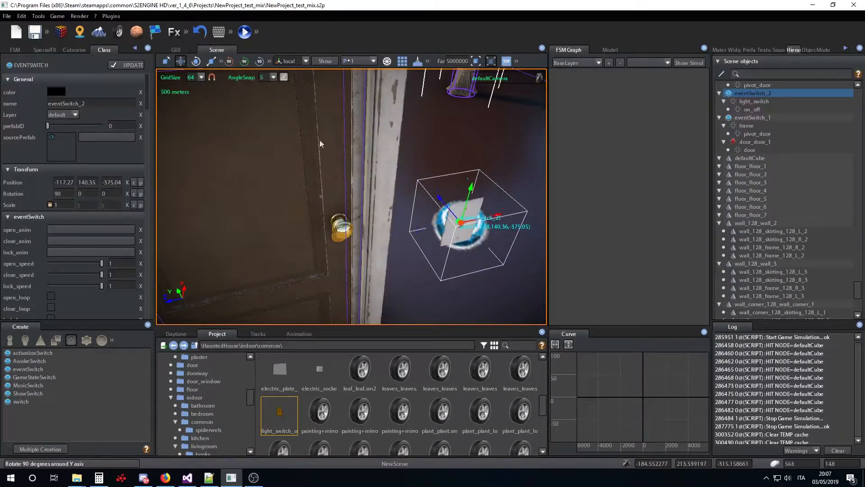
Move eventSwitch_2 onto the door frame beside the handle, to about -110.65, 140.35, -353.14.
{"action": "left_click_drag", "start_coordinate": [464, 227], "coordinate": [378, 179]}
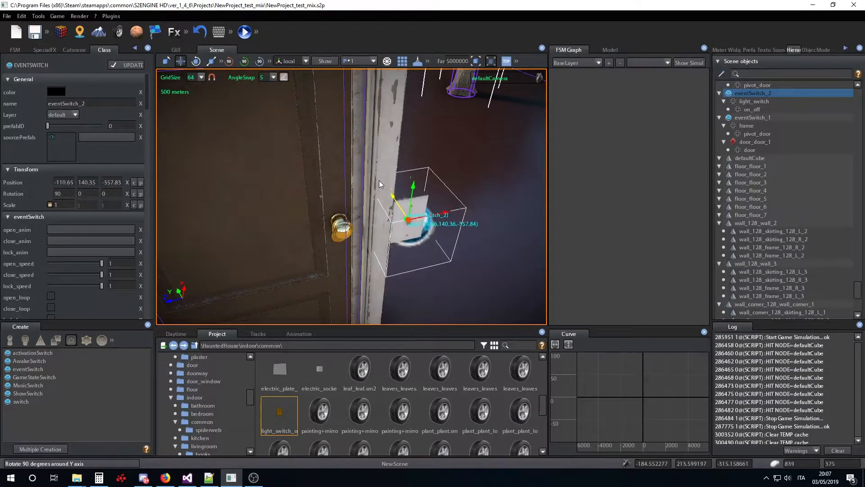
{"action": "left_click_drag", "start_coordinate": [438, 212], "coordinate": [432, 212]}
{"action": "right_click_drag", "start_coordinate": [432, 212], "coordinate": [418, 259]}
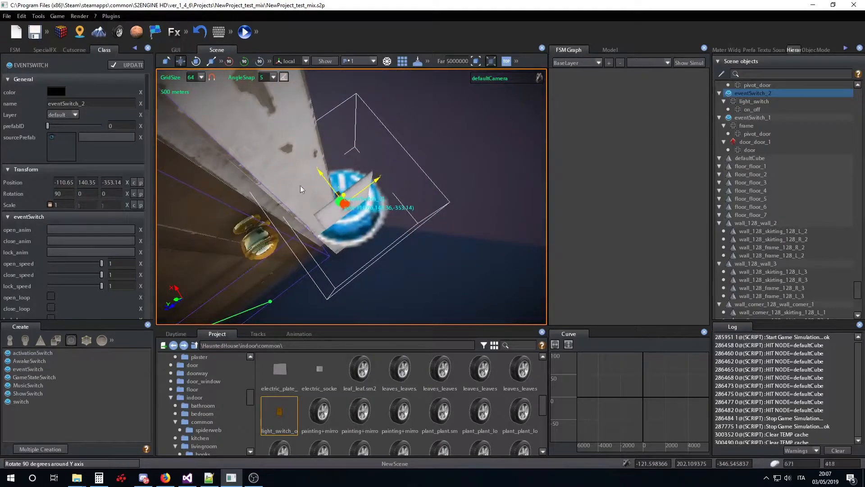
{"action": "left_click_drag", "start_coordinate": [326, 181], "coordinate": [327, 181]}
{"action": "right_click_drag", "start_coordinate": [328, 182], "coordinate": [352, 174]}
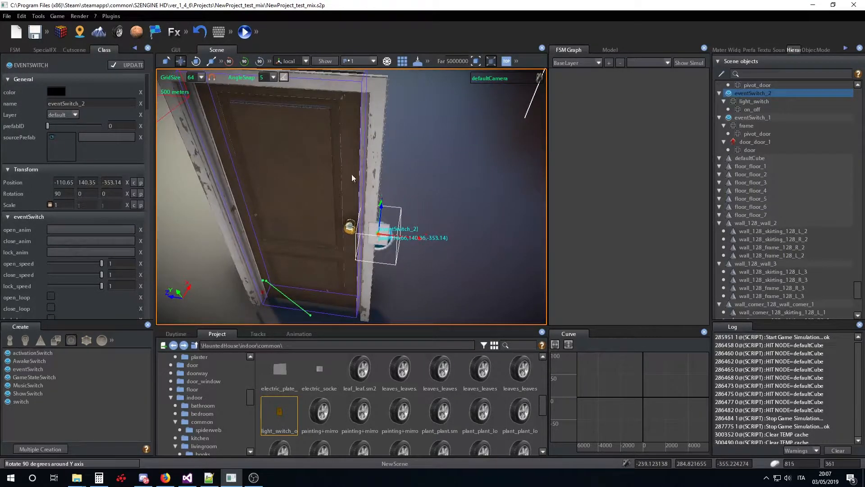
Try to pick the door directly in the scene as eventSwitch_2's open receiver, removing the wrong picks.
{"action": "scroll", "coordinate": [82, 150], "scroll_direction": "down", "scroll_amount": 8}
{"action": "scroll", "coordinate": [82, 148], "scroll_direction": "down", "scroll_amount": 3}
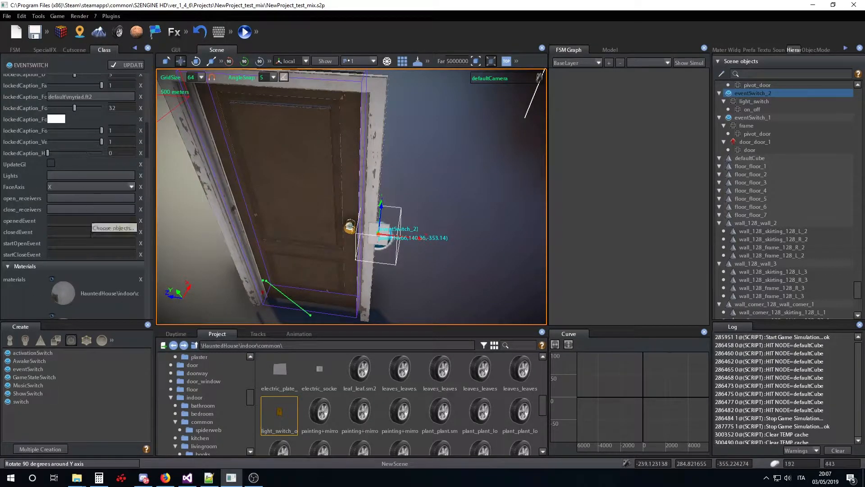
{"action": "left_click", "coordinate": [58, 199]}
{"action": "left_click", "coordinate": [344, 309]}
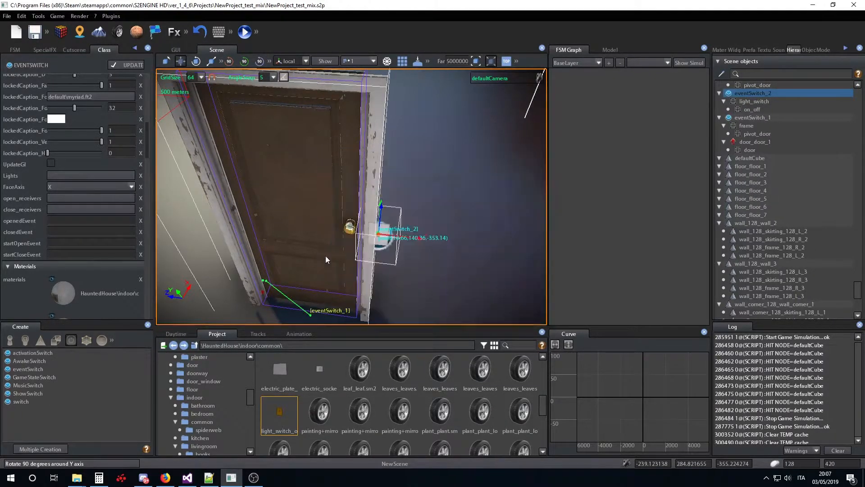
{"action": "left_click", "coordinate": [317, 231]}
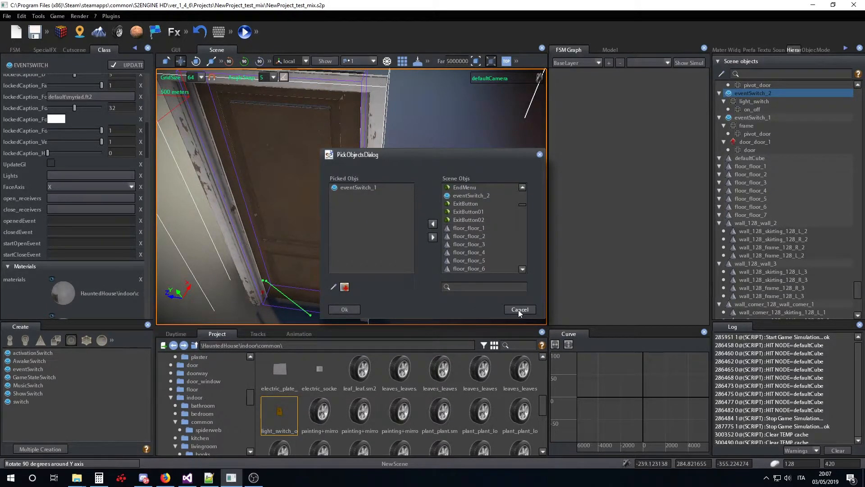
{"action": "left_click", "coordinate": [353, 189]}
{"action": "left_click", "coordinate": [433, 238]}
{"action": "left_click", "coordinate": [344, 309]}
{"action": "right_click_drag", "start_coordinate": [311, 215], "coordinate": [345, 164]}
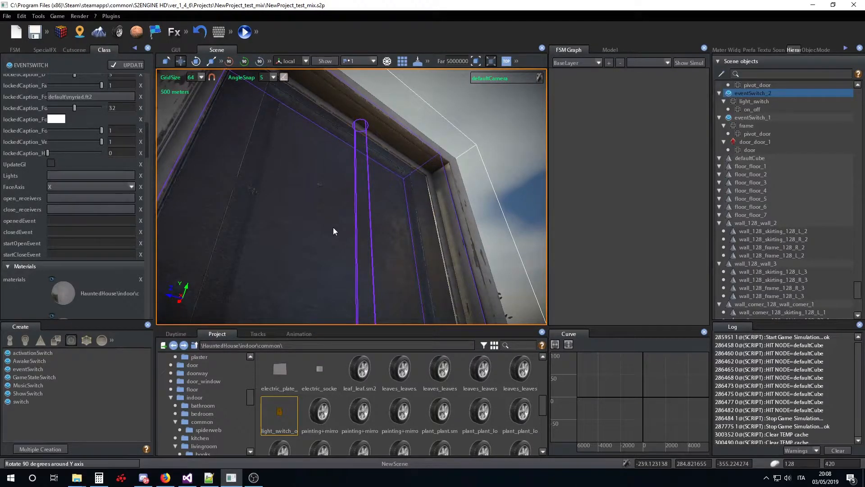
{"action": "left_click", "coordinate": [382, 187]}
{"action": "left_click", "coordinate": [433, 237]}
Find door_door_1 by filtering the scene objects for "door_" and set it as eventSwitch_2's open_receivers.
{"action": "left_click", "coordinate": [467, 287]}
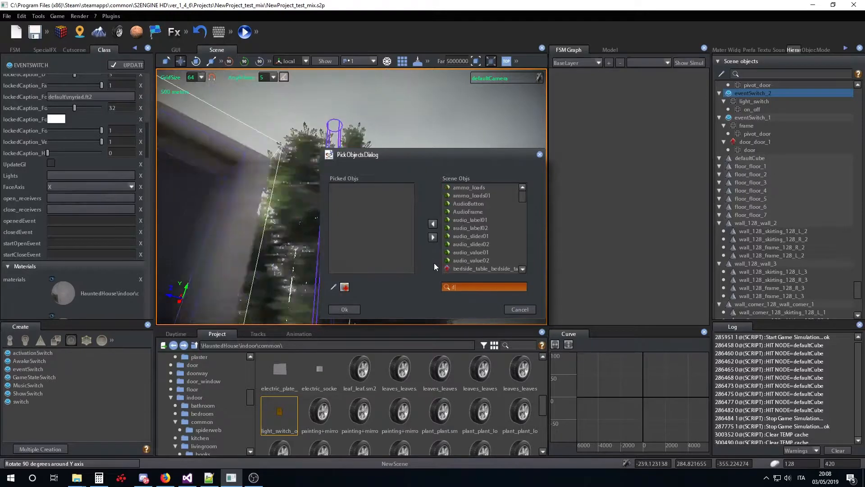
{"action": "type", "text": "door_"}
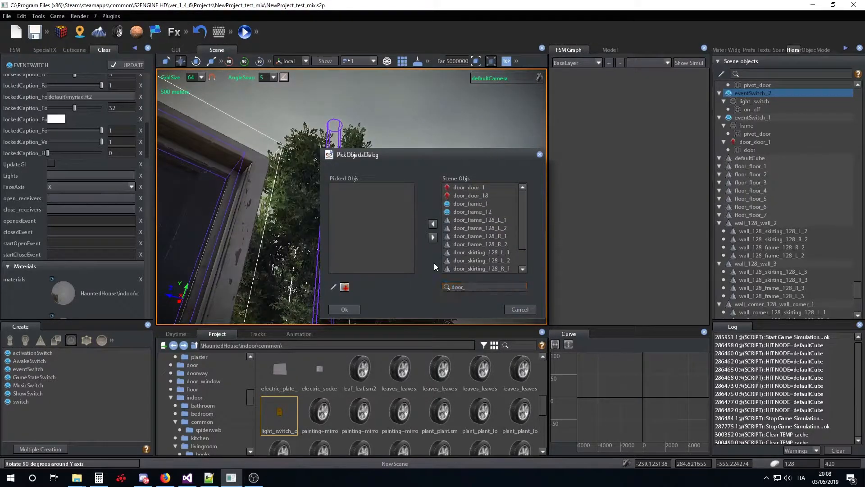
{"action": "left_click", "coordinate": [472, 188]}
{"action": "left_click", "coordinate": [432, 223]}
{"action": "left_click", "coordinate": [344, 309]}
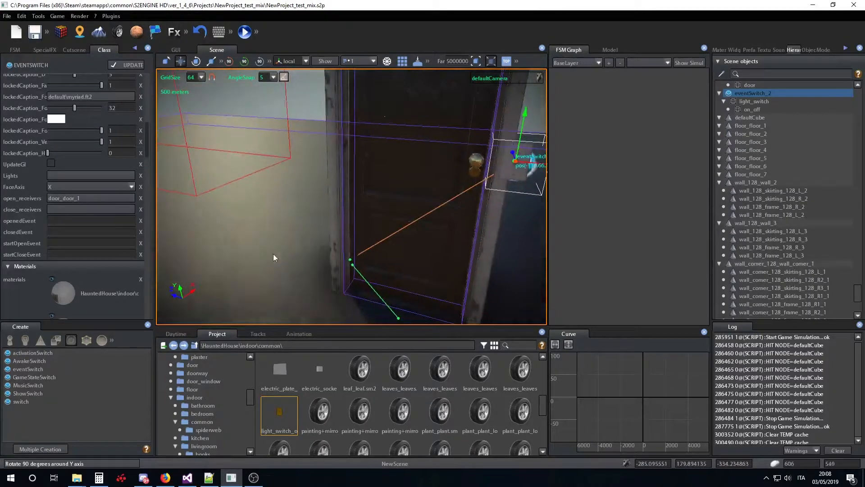
Filter the scene objects for "door" and set door_door_1 as eventSwitch_2's close_receivers.
{"action": "left_click", "coordinate": [53, 210]}
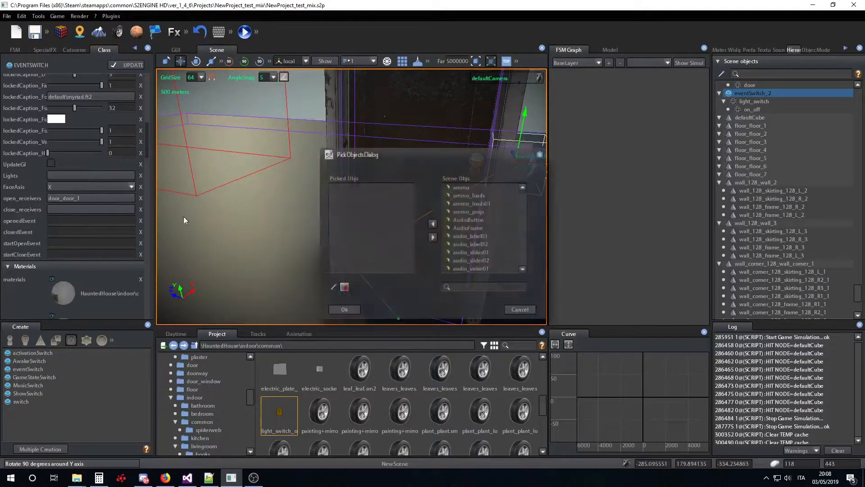
{"action": "left_click", "coordinate": [469, 285]}
{"action": "type", "text": "door"}
{"action": "key", "text": "Return"}
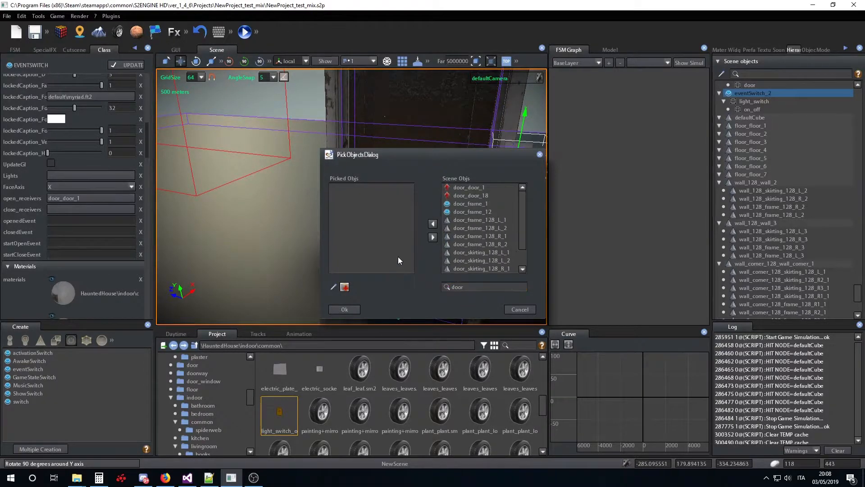
{"action": "left_click", "coordinate": [468, 188]}
{"action": "left_click", "coordinate": [432, 224]}
{"action": "left_click", "coordinate": [344, 310]}
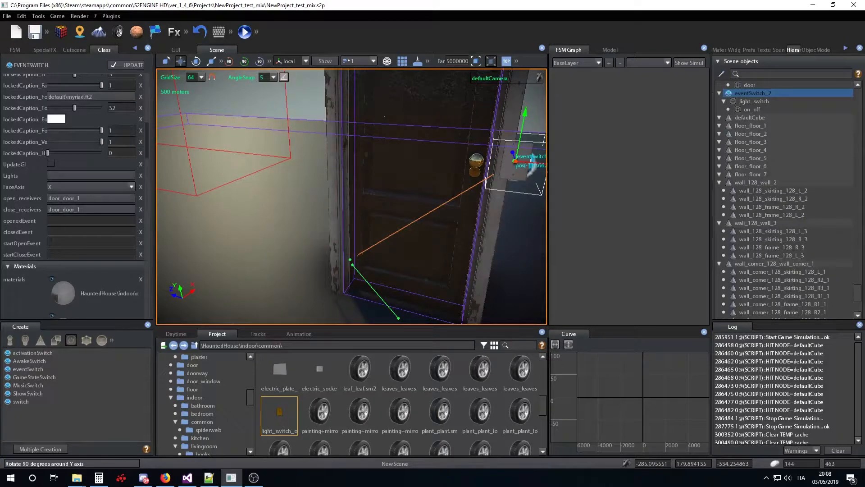
Set both openedEvent and closedEvent of eventSwitch_2 to ACTION.
{"action": "left_click", "coordinate": [58, 220]}
{"action": "type", "text": "ACT"}
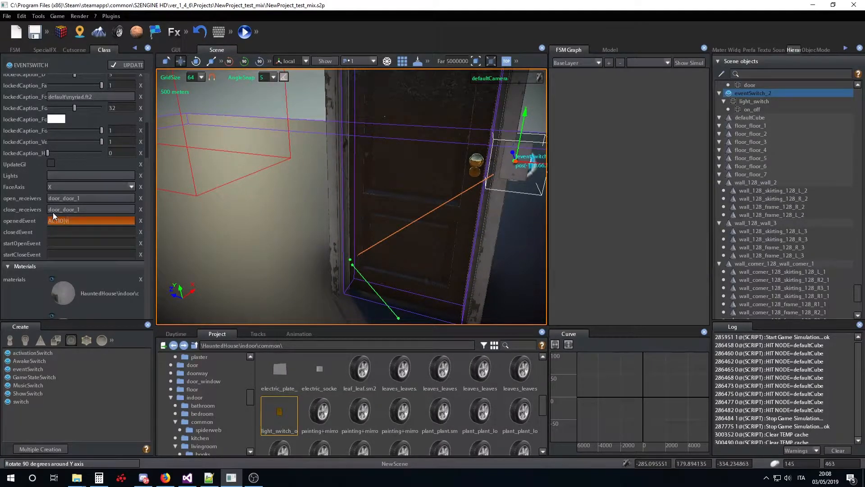
{"action": "type", "text": "ION"}
{"action": "key", "text": "Tab"}
{"action": "type", "text": "ACTION"}
{"action": "key", "text": "Return"}
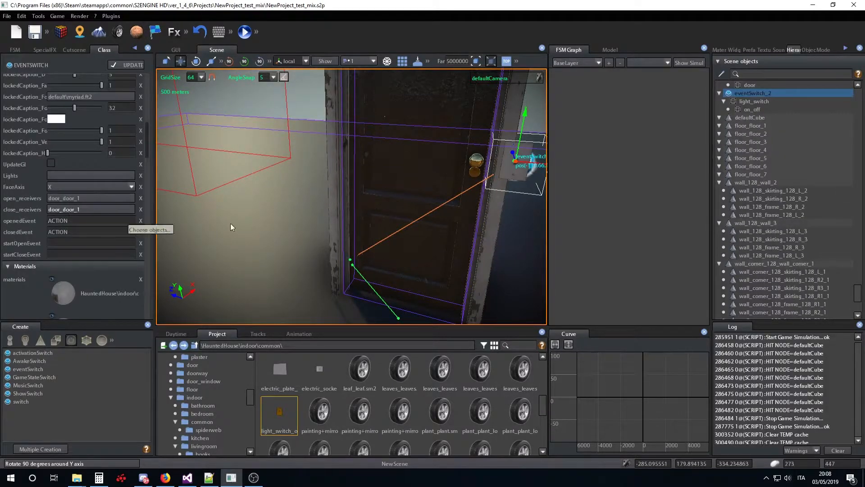
Clear the openedEvent and closedEvent values of the door frame eventSwitch_1.
{"action": "left_click", "coordinate": [482, 231]}
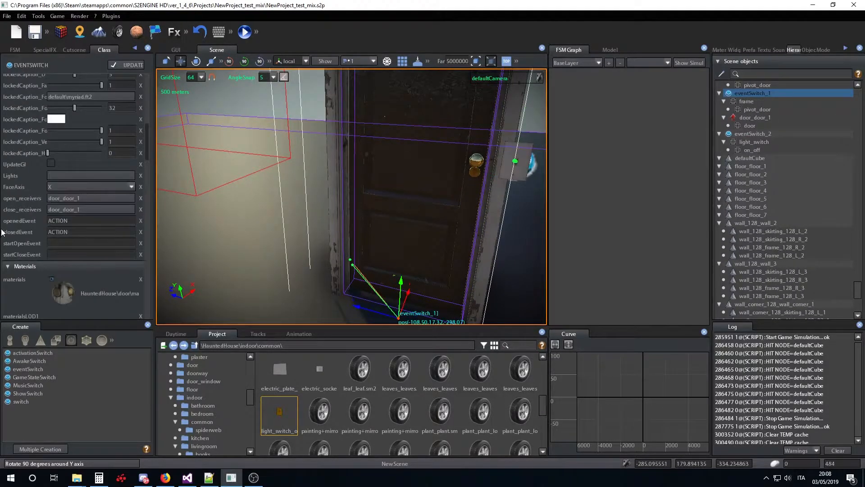
{"action": "left_click", "coordinate": [89, 220]}
{"action": "key", "text": "BackSpace"}
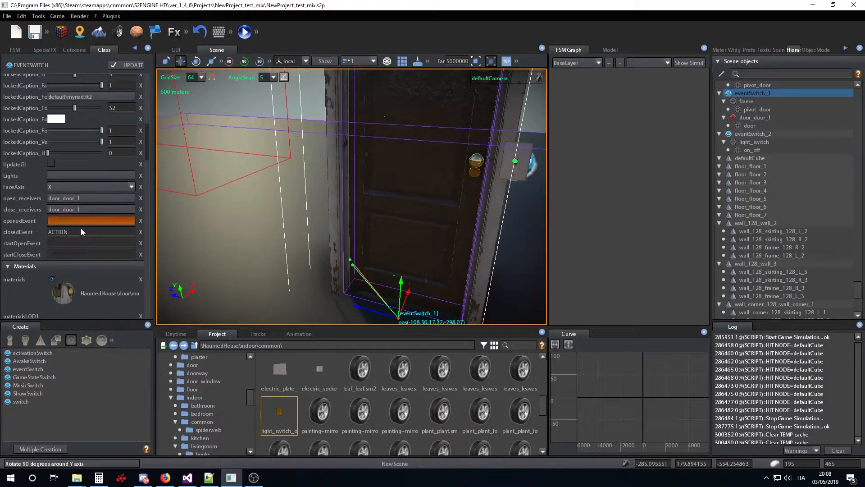
{"action": "key", "text": "Return"}
{"action": "double_click", "coordinate": [82, 231]}
{"action": "key", "text": "BackSpace"}
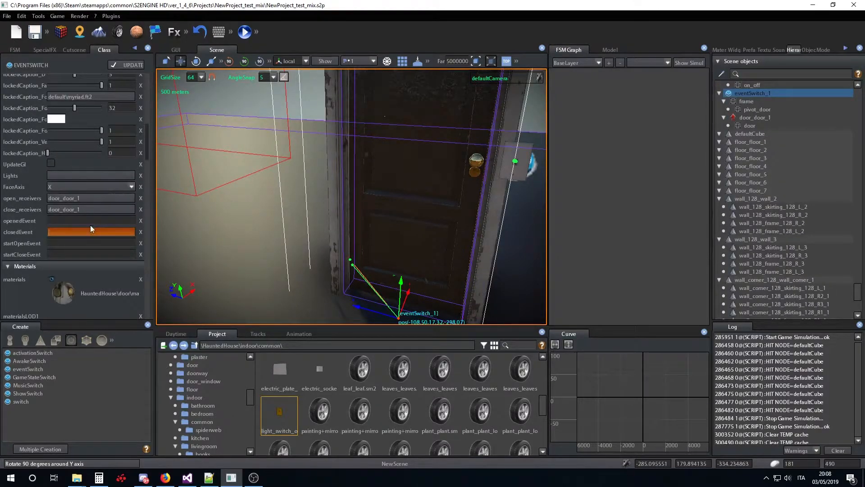
{"action": "key", "text": "Return"}
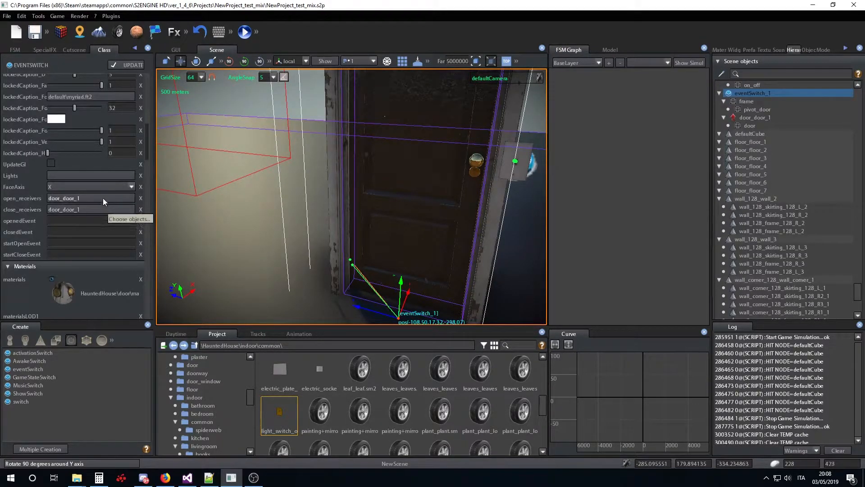
Remove door_door_1 from both the open_receivers and close_receivers of eventSwitch_1.
{"action": "scroll", "coordinate": [137, 198], "scroll_direction": "down", "scroll_amount": 5}
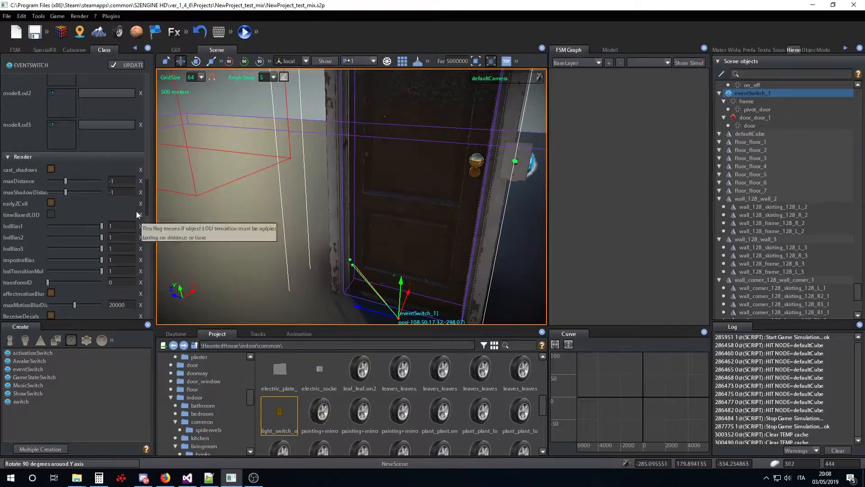
{"action": "left_click_drag", "start_coordinate": [146, 198], "coordinate": [151, 134]}
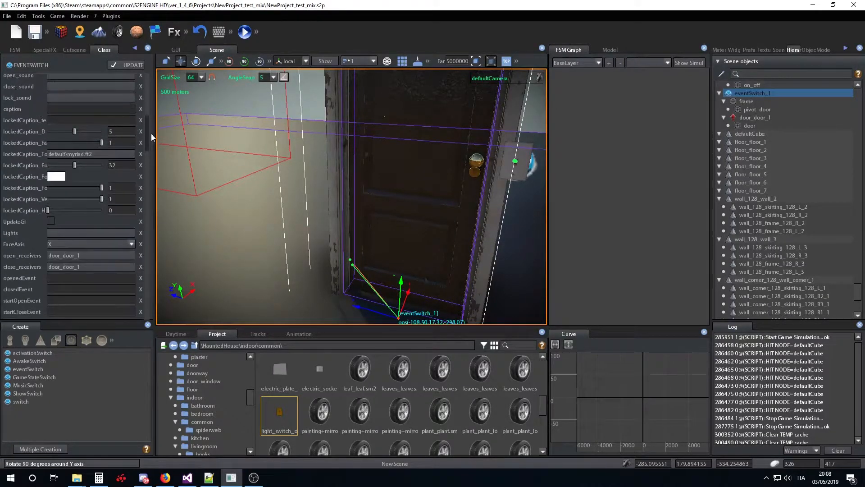
{"action": "left_click", "coordinate": [141, 252]}
{"action": "left_click", "coordinate": [141, 263]}
Send the ACTION message to eventSwitch_2 twice to test that it opens and closes the door.
{"action": "right_click_drag", "start_coordinate": [372, 204], "coordinate": [413, 210]}
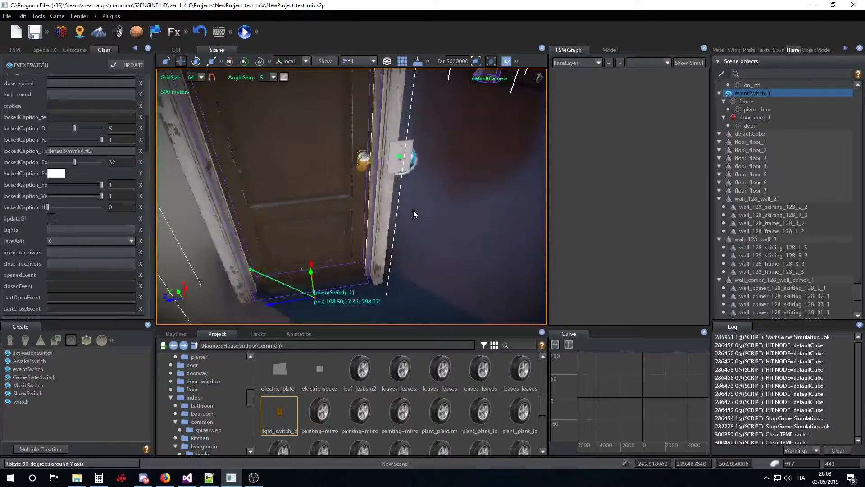
{"action": "left_click", "coordinate": [408, 148]}
{"action": "right_click_drag", "start_coordinate": [415, 204], "coordinate": [358, 232]}
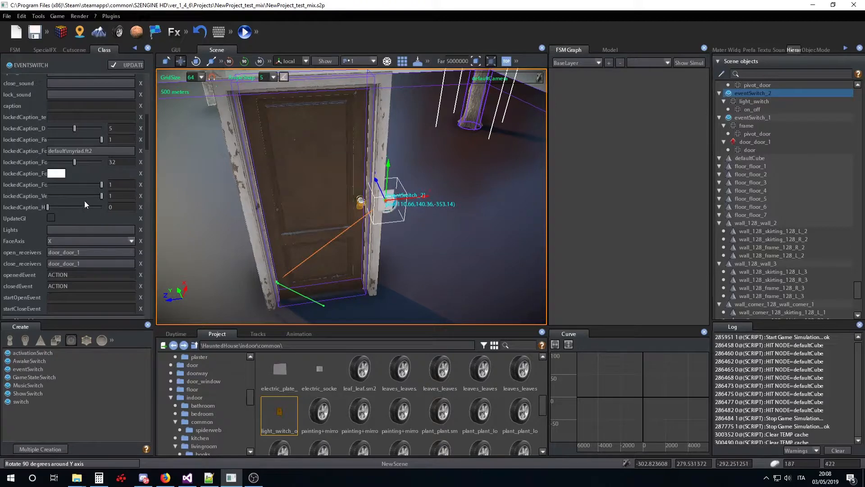
{"action": "scroll", "coordinate": [84, 201], "scroll_direction": "up", "scroll_amount": 15}
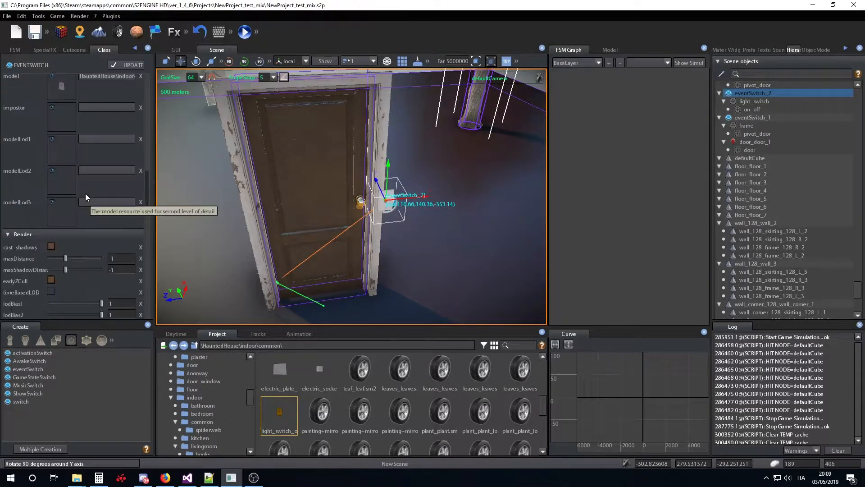
{"action": "scroll", "coordinate": [86, 197], "scroll_direction": "down", "scroll_amount": 10}
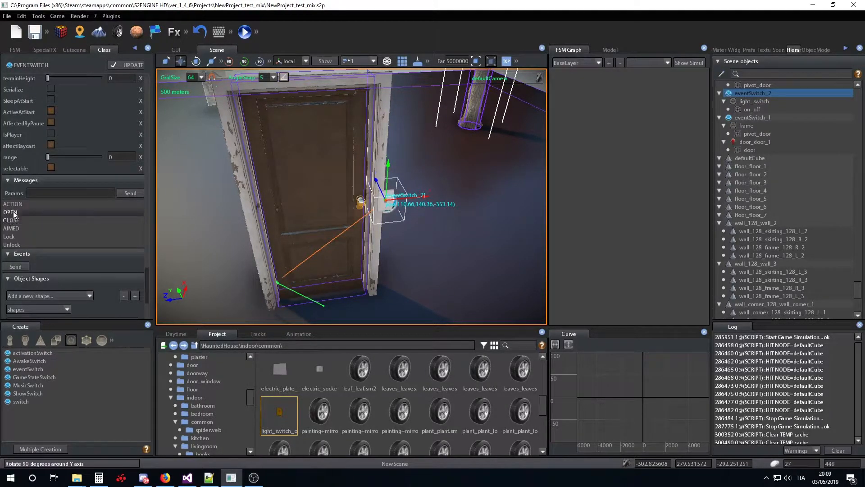
{"action": "left_click", "coordinate": [17, 205]}
{"action": "left_click", "coordinate": [133, 194]}
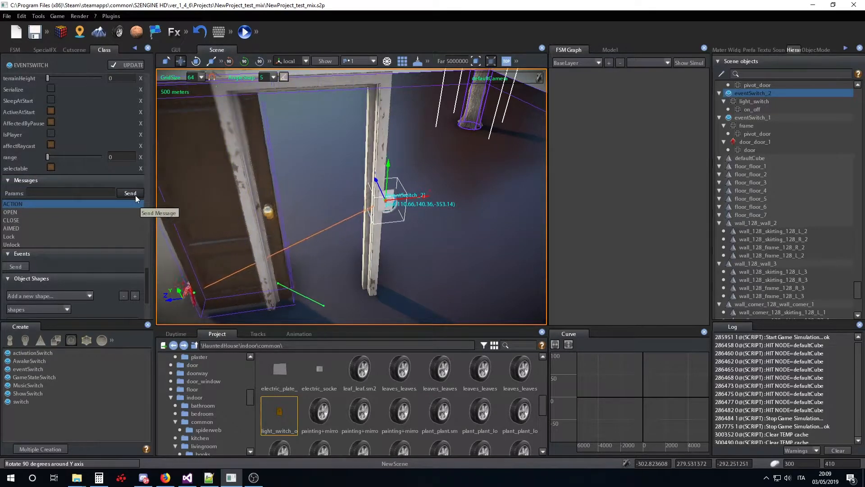
{"action": "left_click", "coordinate": [135, 196]}
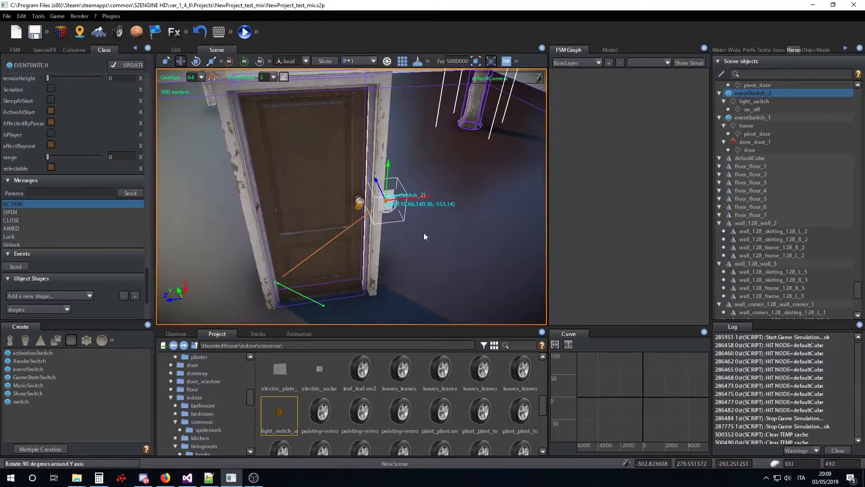
Run the game simulation, walk up to the door and repeatedly trigger the frame's own switch on the door panel.
{"action": "key", "text": "F5"}
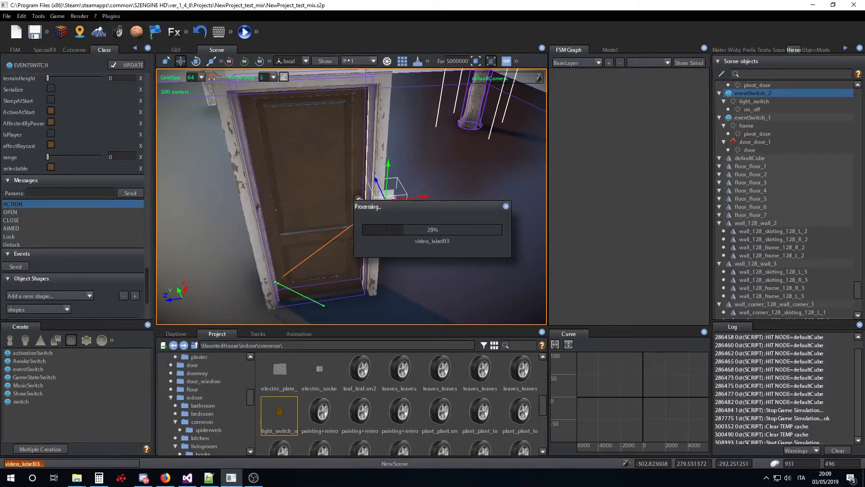
{"action": "key", "text": "w"}
{"action": "key", "text": "w"}
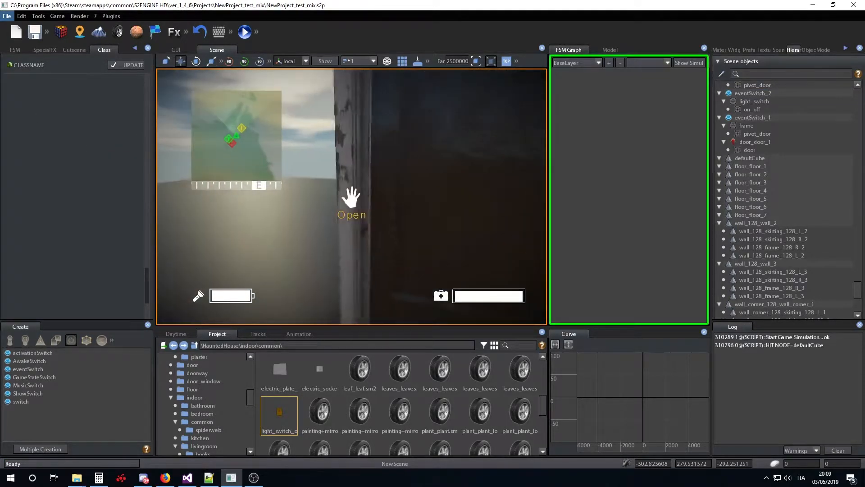
{"action": "key", "text": "e"}
{"action": "key", "text": "e"}
{"action": "key", "text": "e"}
{"action": "key", "text": "e"}
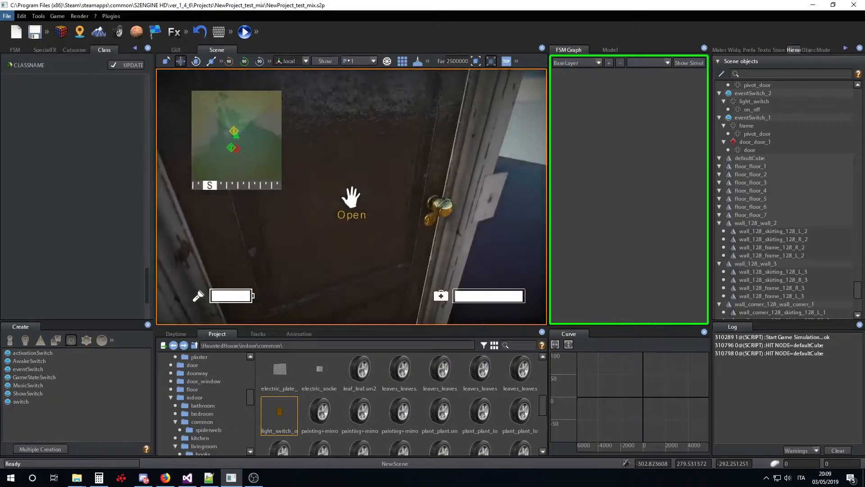
{"action": "key", "text": "e"}
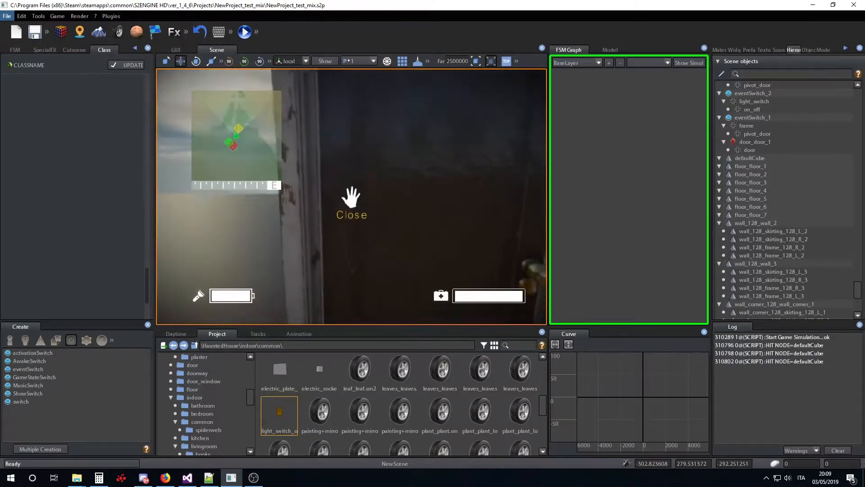
{"action": "key", "text": "e"}
{"action": "key", "text": "w"}
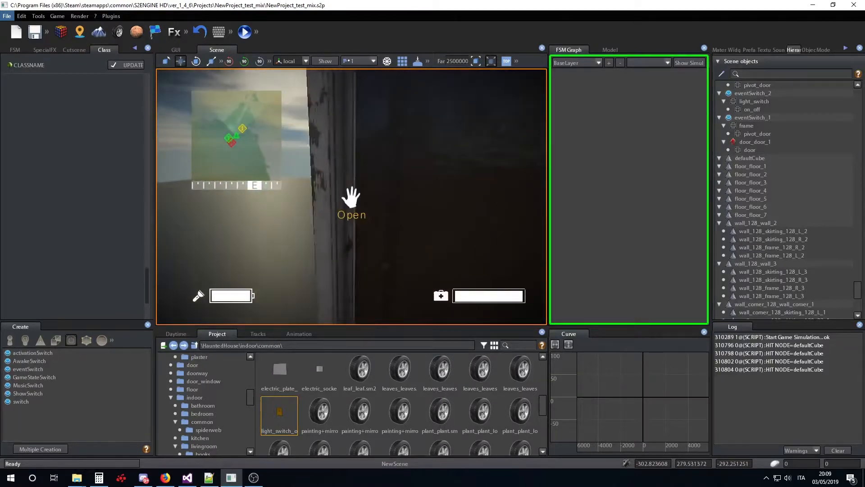
{"action": "key", "text": "e"}
{"action": "key", "text": "e"}
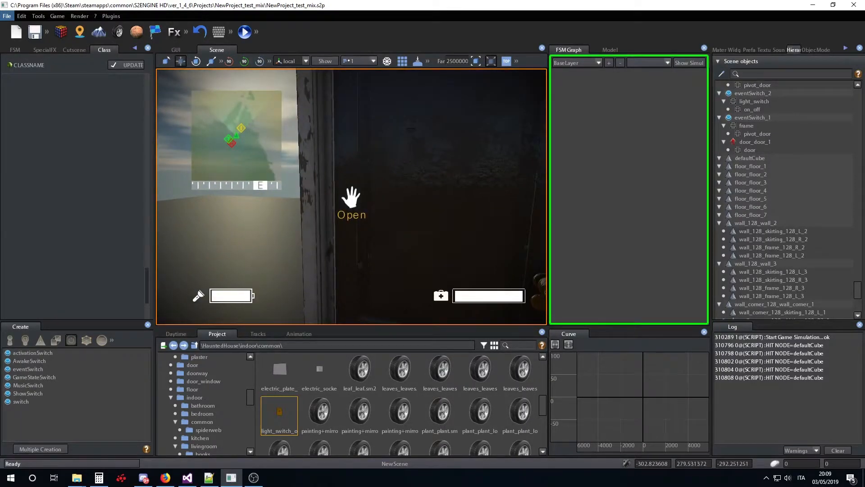
Test opening and closing the door from the light switch beside it, walk through the doorway, and stop the simulation.
{"action": "key", "text": "w"}
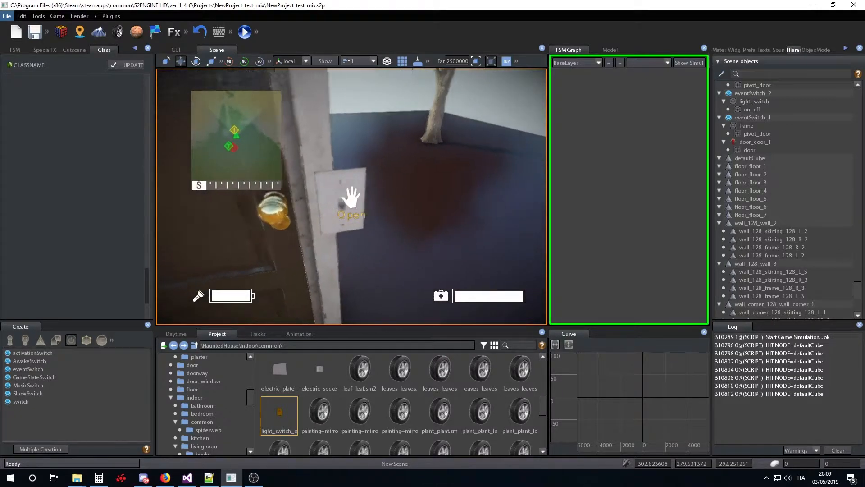
{"action": "key", "text": "e"}
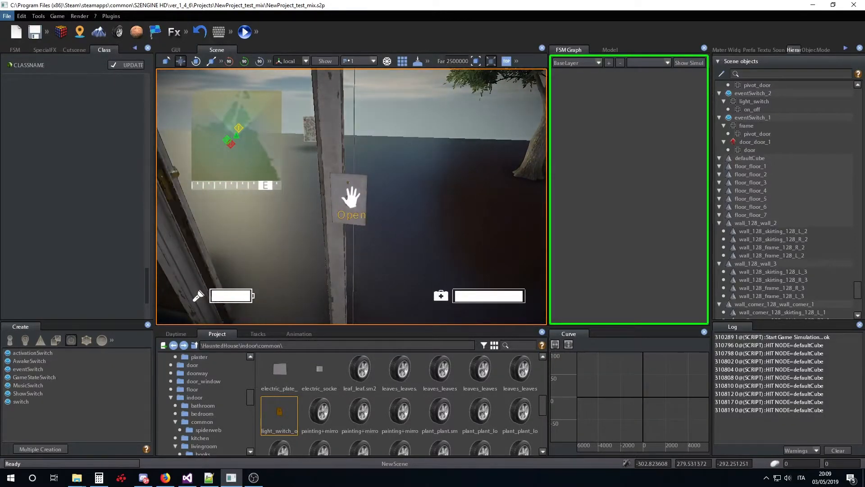
{"action": "key", "text": "e"}
{"action": "key", "text": "e"}
{"action": "key", "text": "e"}
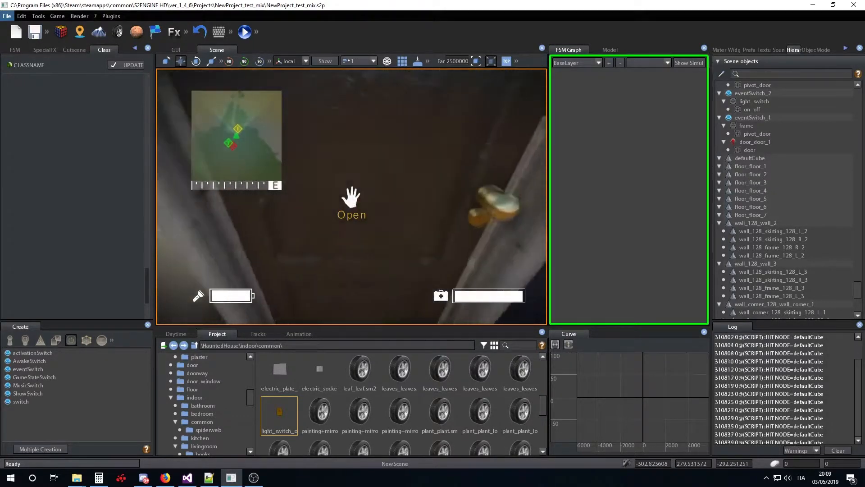
{"action": "key", "text": "a"}
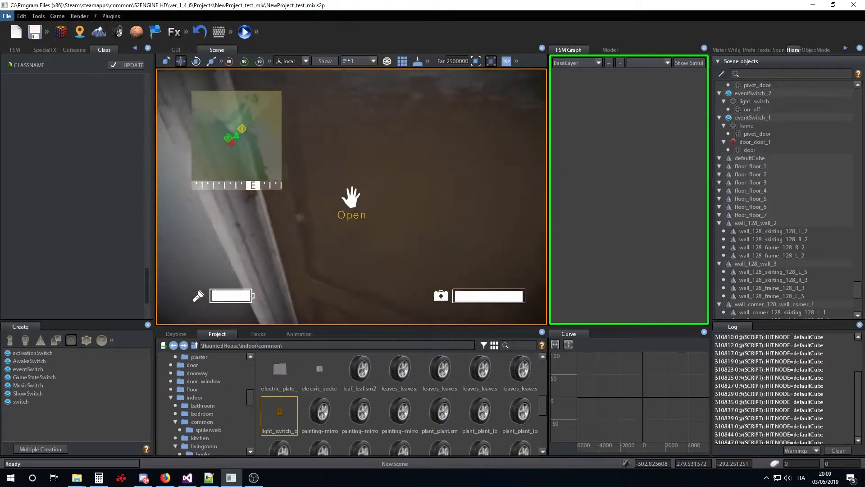
{"action": "key", "text": "d"}
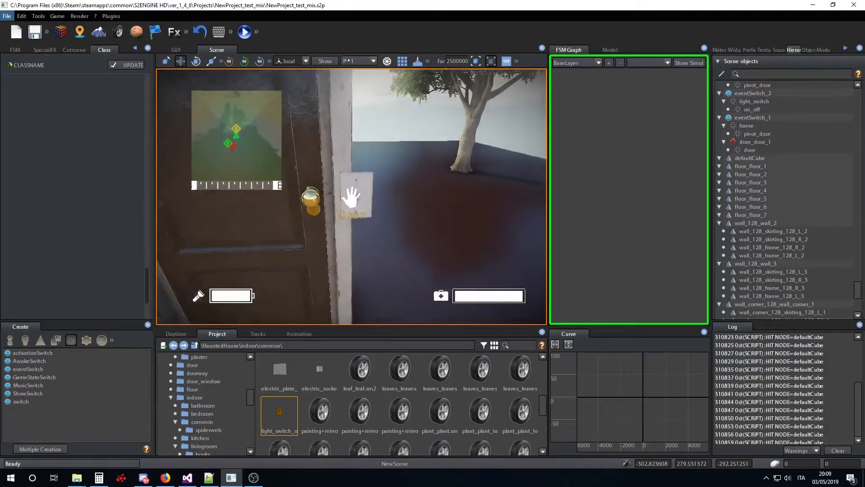
{"action": "key", "text": "e"}
{"action": "key", "text": "a"}
{"action": "key", "text": "w"}
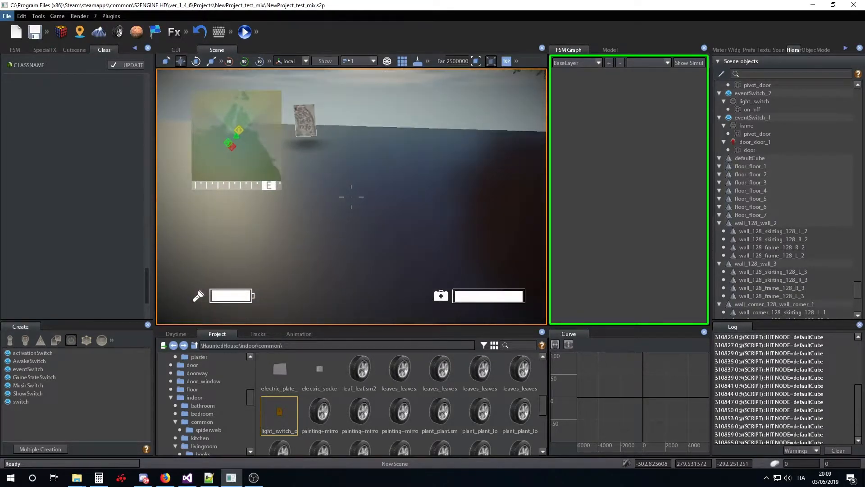
{"action": "key", "text": "w"}
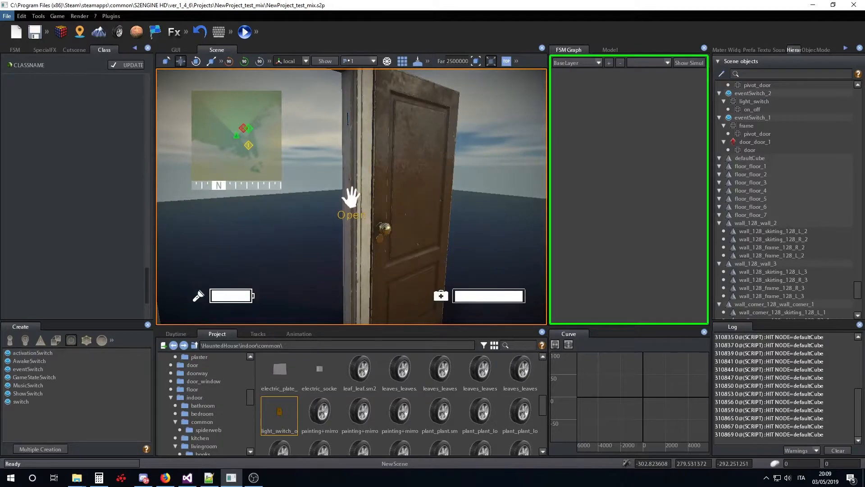
{"action": "key", "text": "Escape"}
Attach eventSwitch_2 to the door frame's eventSwitch_1 as its child.
{"action": "right_click_drag", "start_coordinate": [326, 207], "coordinate": [398, 230]}
{"action": "key", "text": "w"}
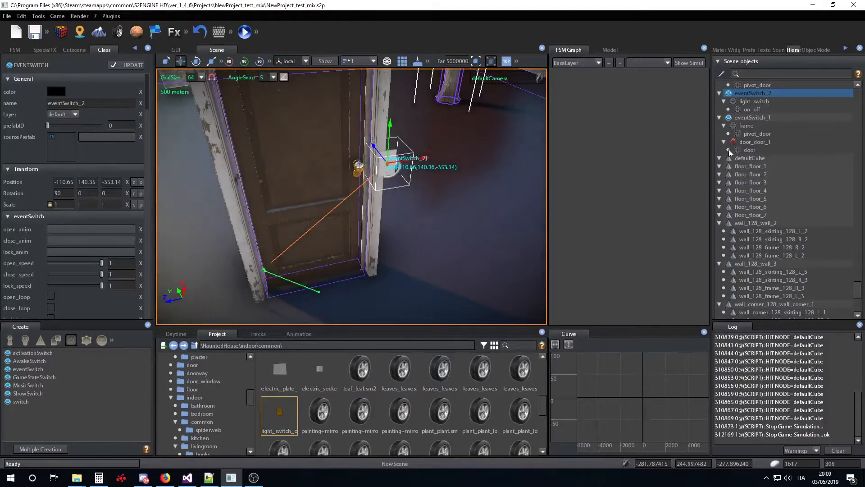
{"action": "scroll", "coordinate": [786, 195], "scroll_direction": "up", "scroll_amount": 2}
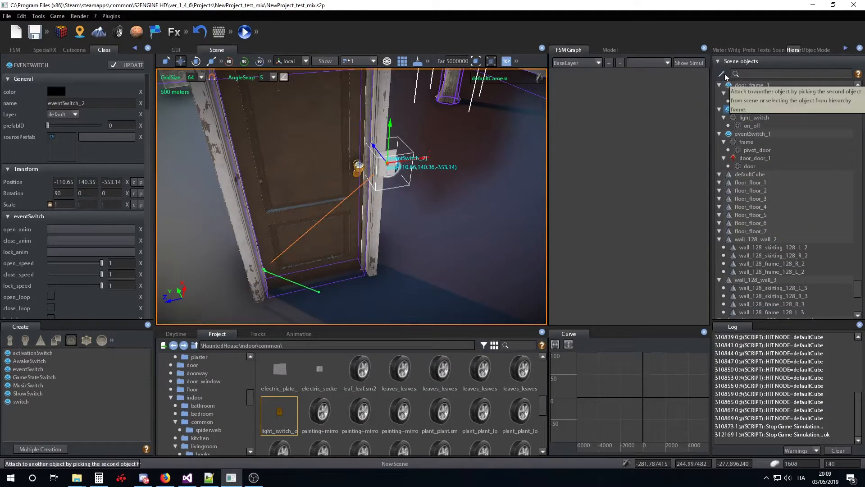
{"action": "left_click", "coordinate": [377, 199]}
{"action": "scroll", "coordinate": [773, 161], "scroll_direction": "up", "scroll_amount": 3}
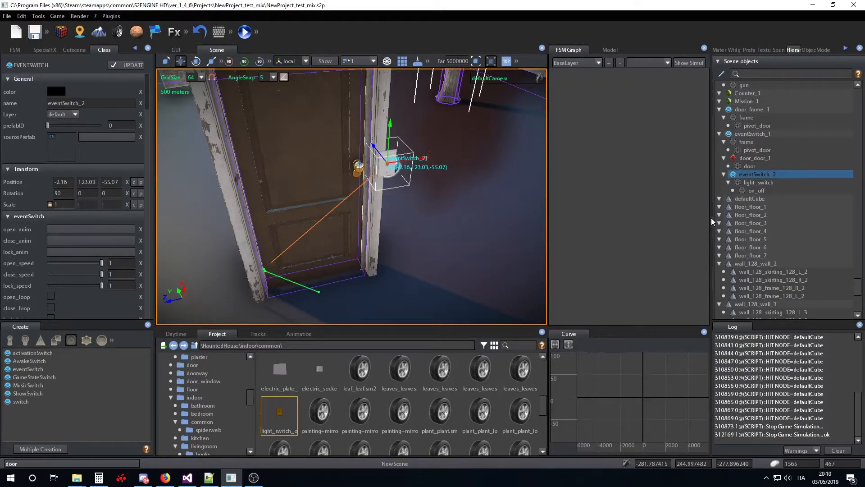
Move eventSwitch_1 with its attached door and light switch across the floor to about X 135.54, Z -305.33.
{"action": "double_click", "coordinate": [751, 134]}
{"action": "mouse_move", "coordinate": [372, 204]}
{"action": "left_mouse_down"}
{"action": "mouse_move", "coordinate": [313, 195]}
{"action": "mouse_move", "coordinate": [393, 201]}
{"action": "mouse_move", "coordinate": [312, 202]}
{"action": "mouse_move", "coordinate": [363, 213]}
{"action": "left_mouse_up"}
{"action": "middle_click_drag", "start_coordinate": [363, 213], "coordinate": [447, 272]}
{"action": "left_click_drag", "start_coordinate": [402, 227], "coordinate": [222, 234]}
{"action": "middle_click_drag", "start_coordinate": [294, 222], "coordinate": [223, 218]}
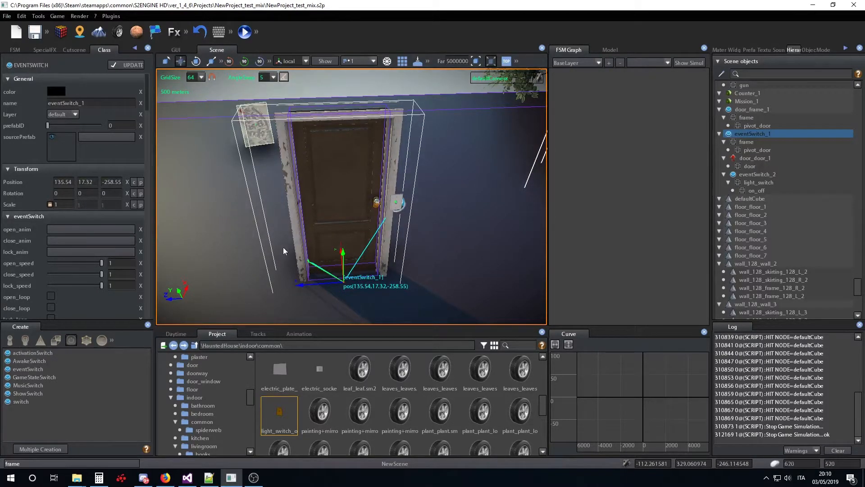
{"action": "left_click_drag", "start_coordinate": [313, 285], "coordinate": [339, 287]}
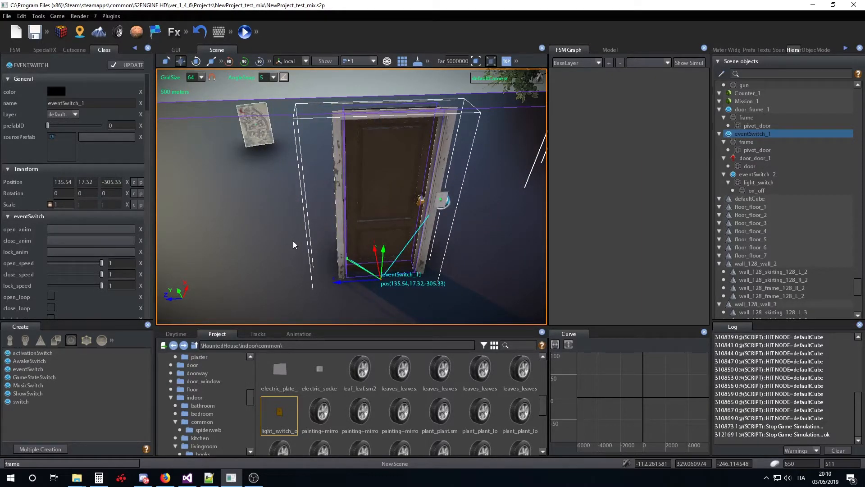